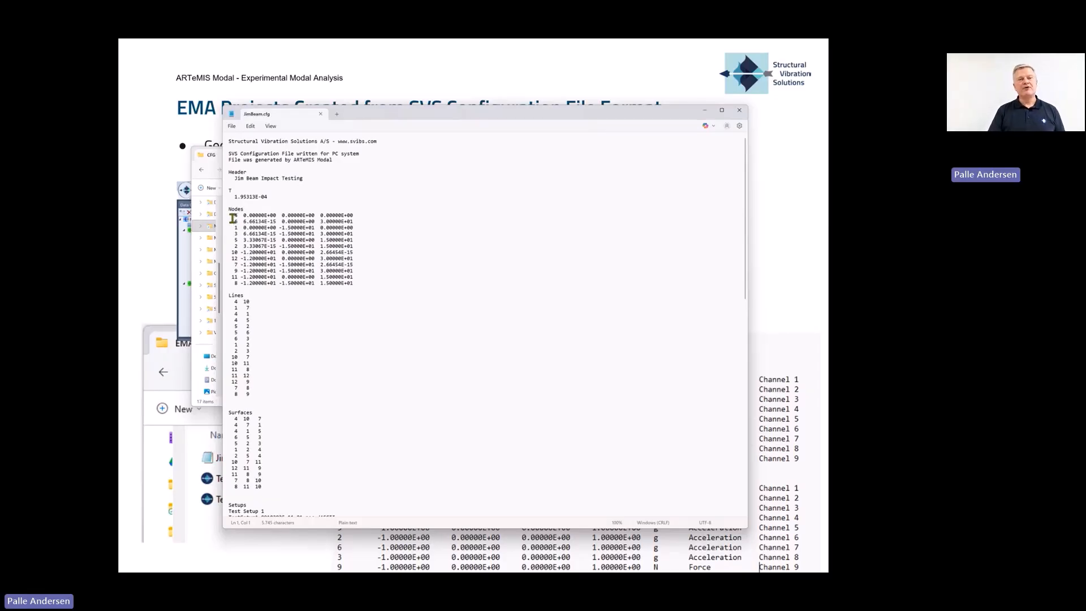
- Examine the node coordinates and the line definitions in JimBeam.cfg
triple_click(233, 218)
left_click_drag(233, 218, 242, 215)
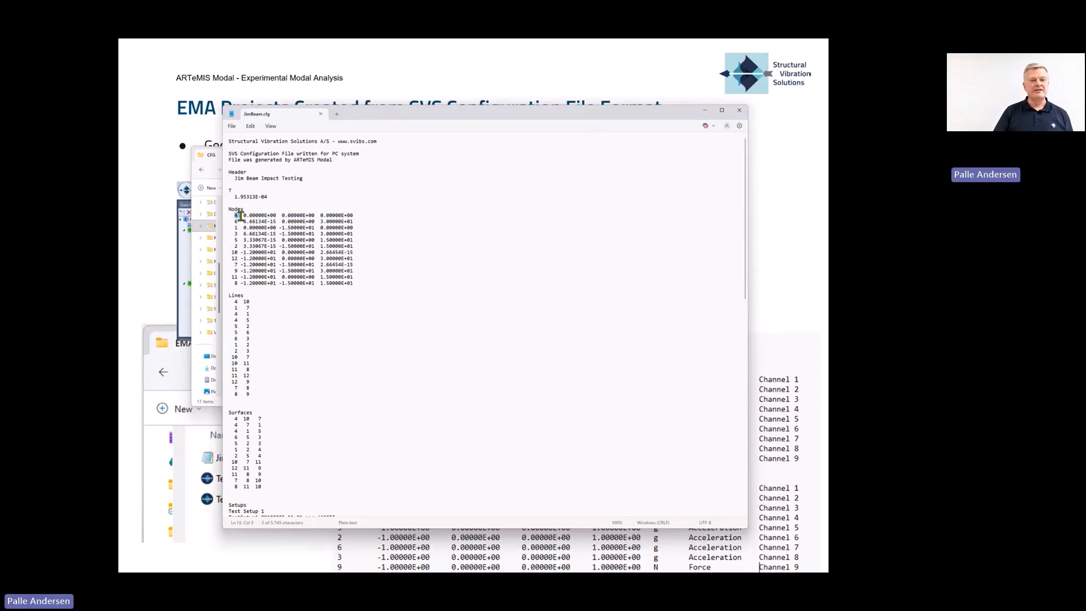
left_click(271, 233)
left_click(245, 217)
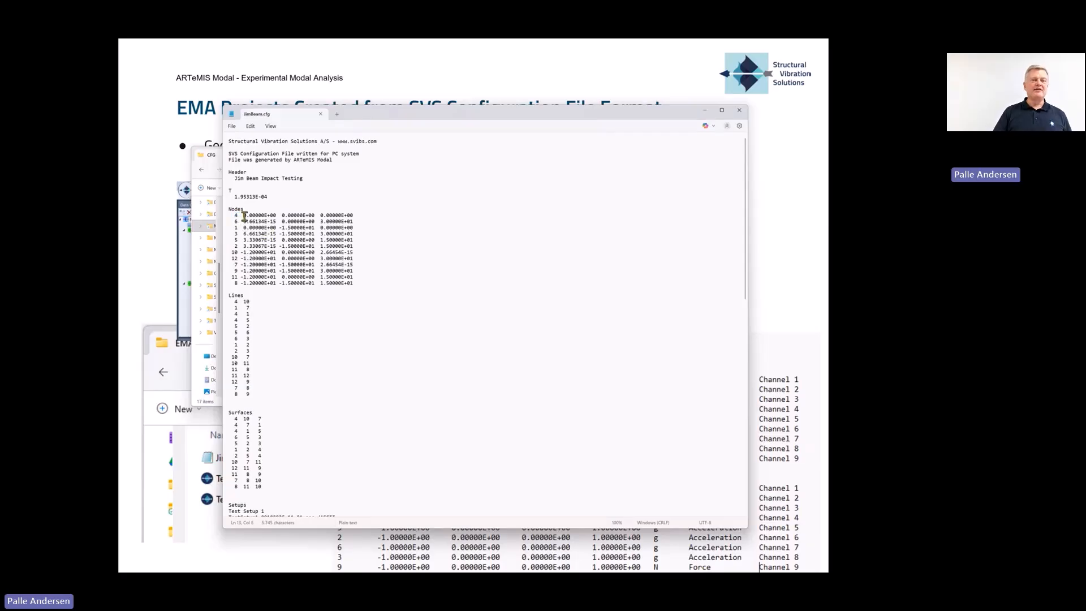
left_click_drag(245, 217, 351, 216)
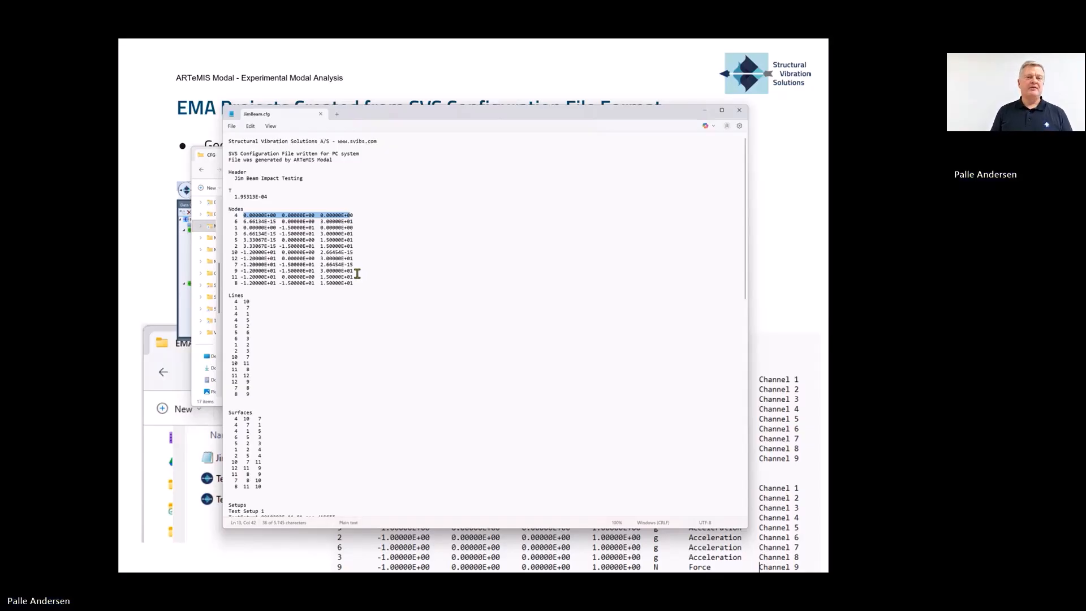
triple_click(238, 295)
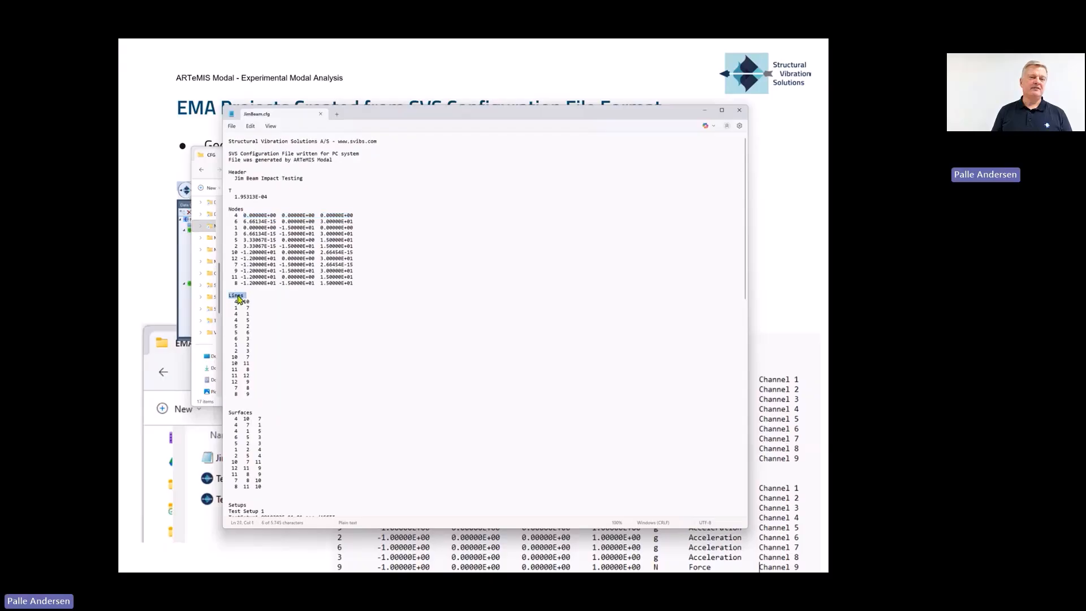
left_click(261, 303)
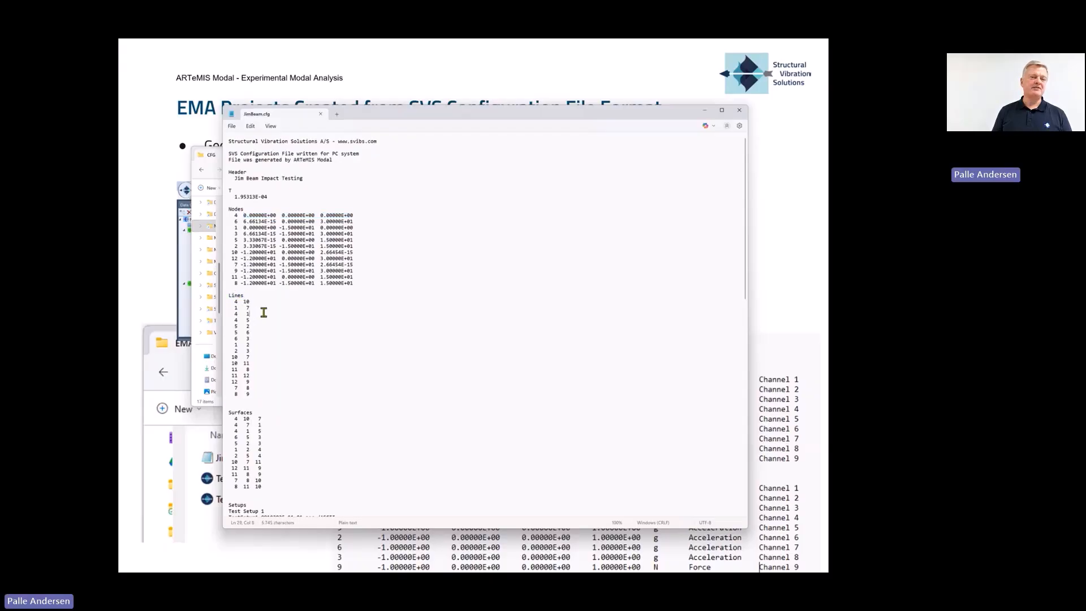
left_click(232, 302, "shift")
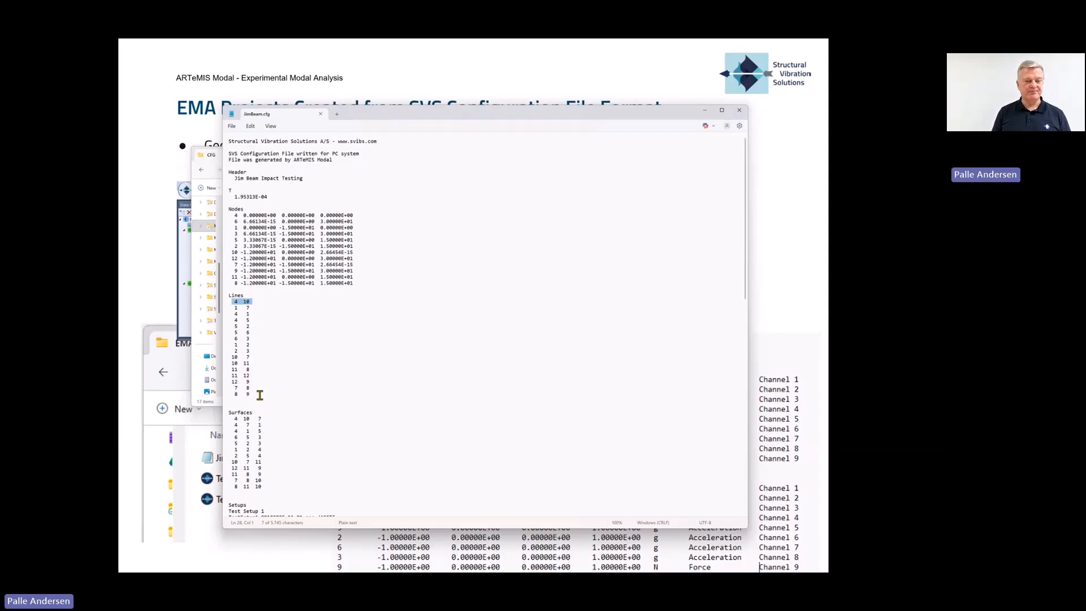
- Examine the Setups section of JimBeam.cfg, including the measurement files and channel definitions of Test Setup 1 and Test Setup 2
scroll(259, 397, "down", 5)
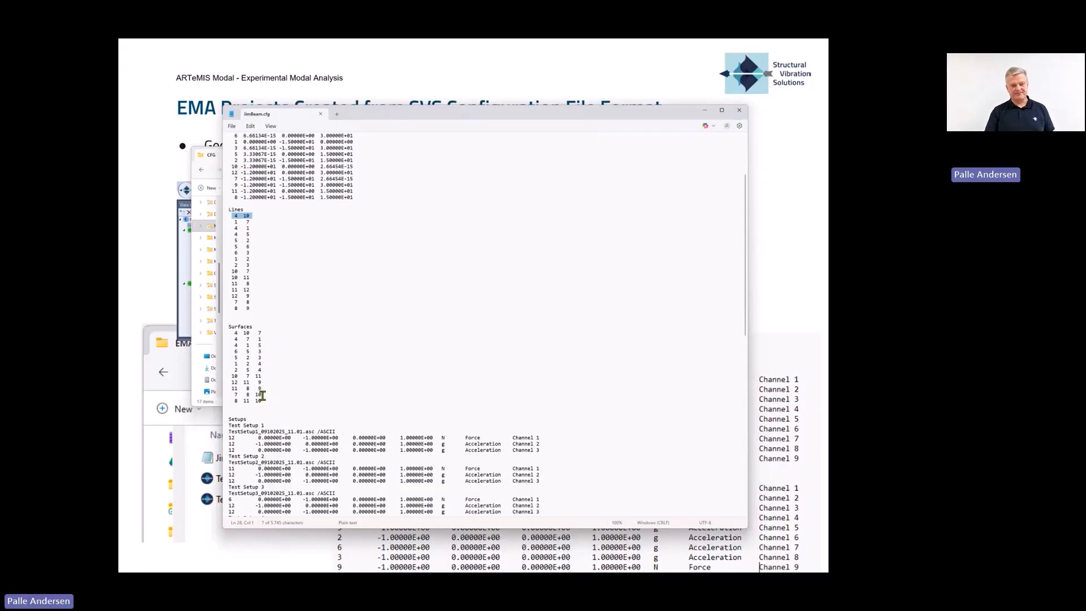
scroll(263, 396, "down", 10)
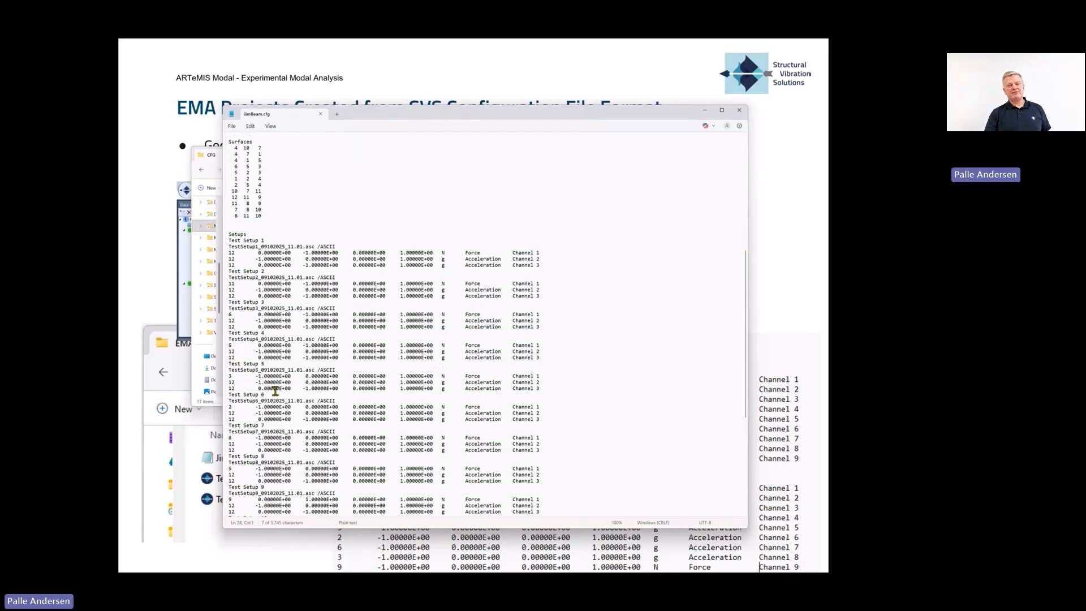
scroll(276, 390, "down", 1)
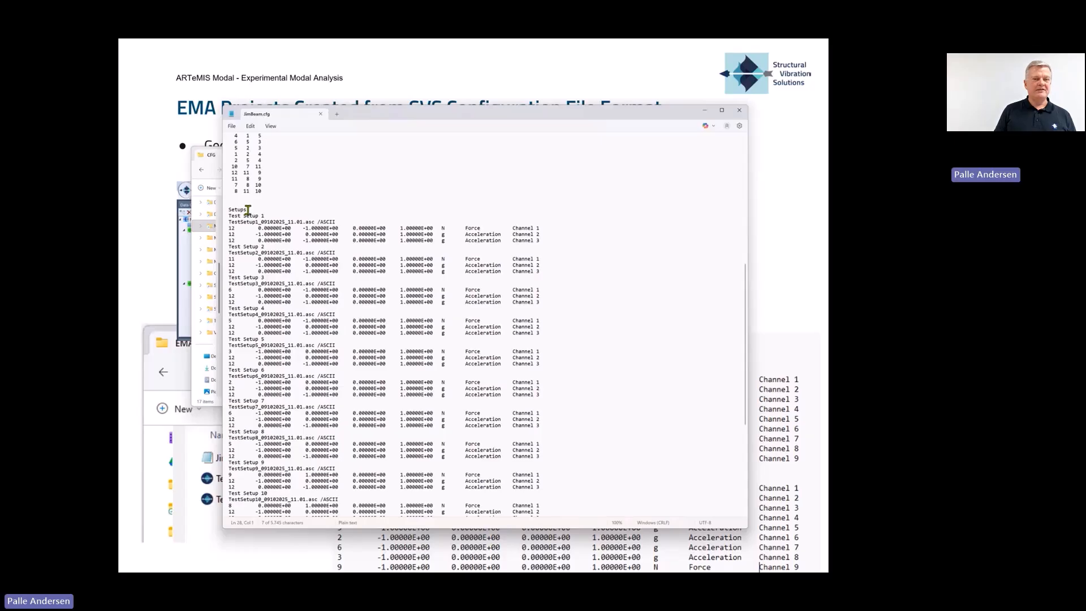
left_click(229, 219)
left_click_drag(230, 218, 229, 249)
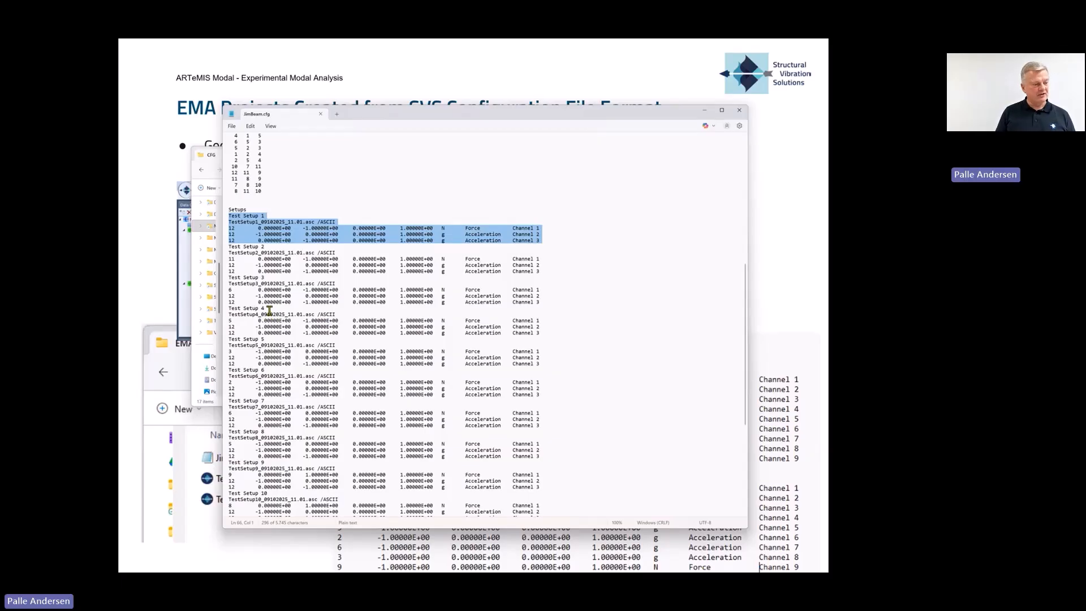
left_click(239, 230)
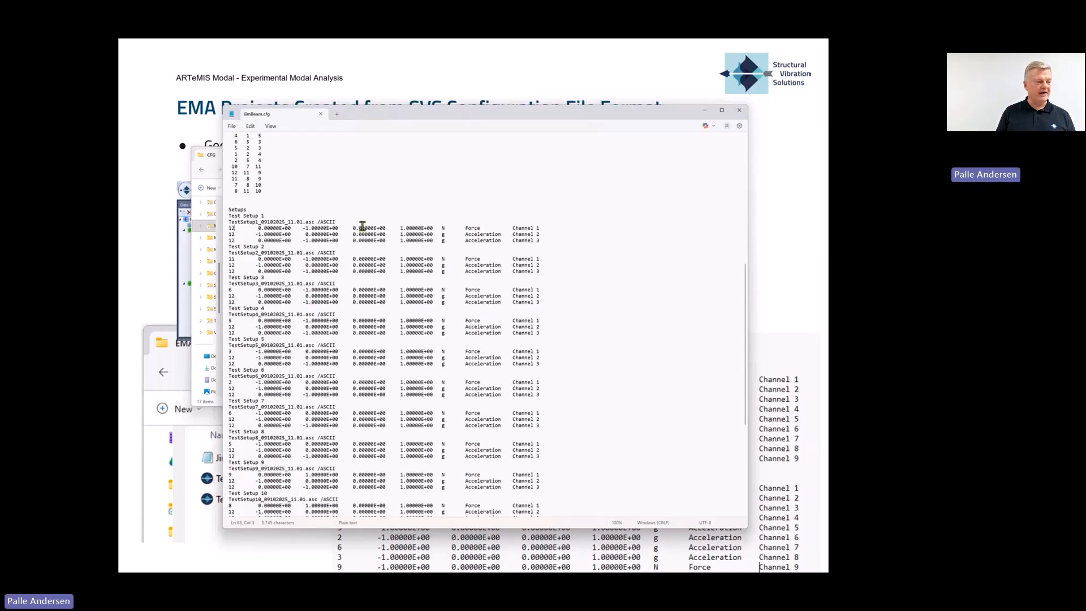
left_click(441, 228)
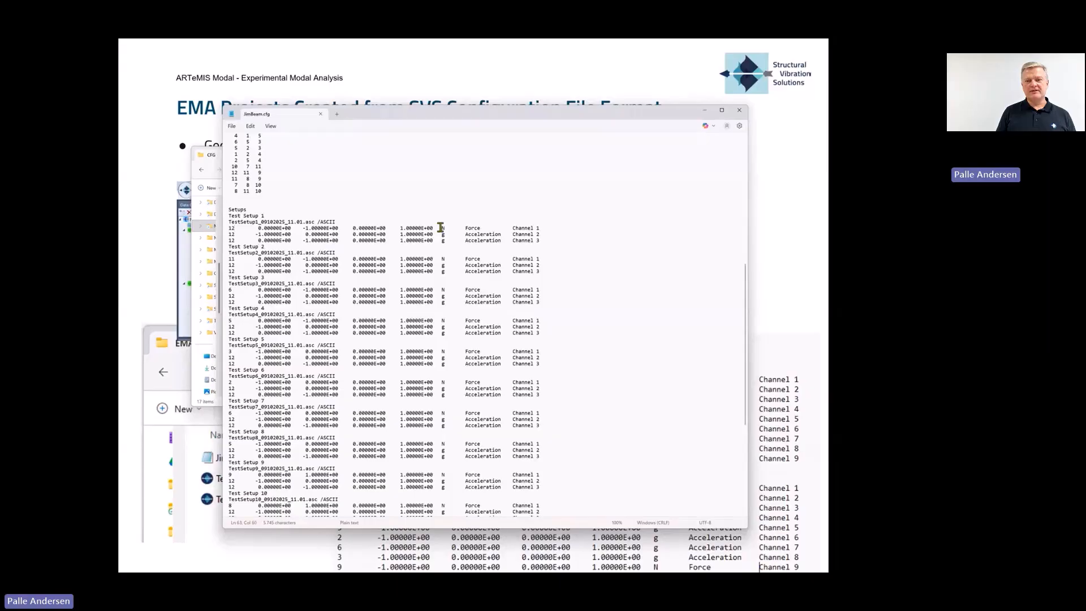
left_click(465, 228)
left_click_drag(464, 229, 482, 228)
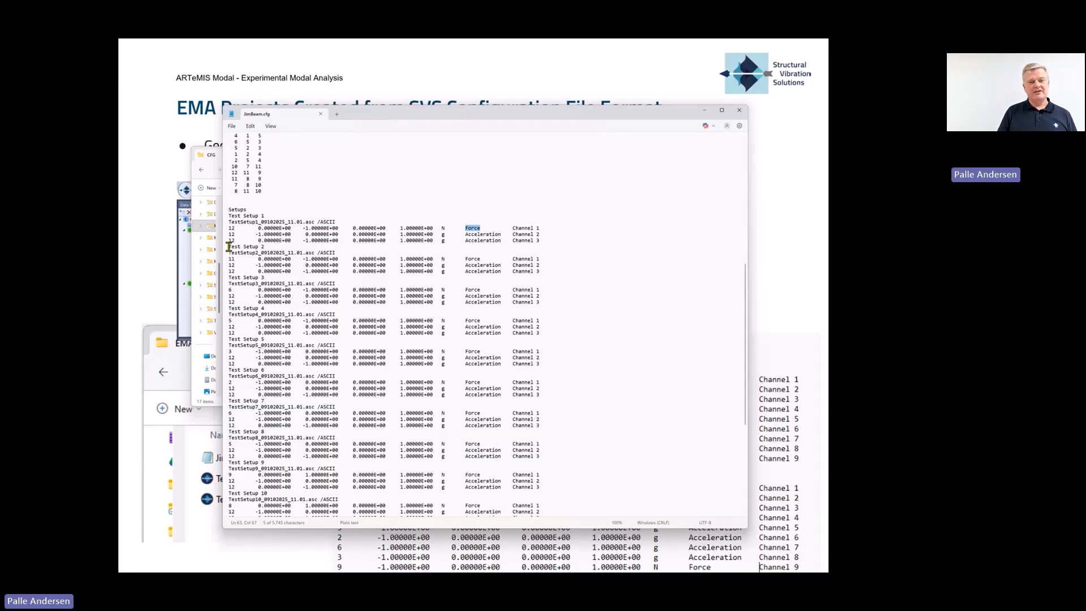
left_click_drag(229, 246, 239, 275)
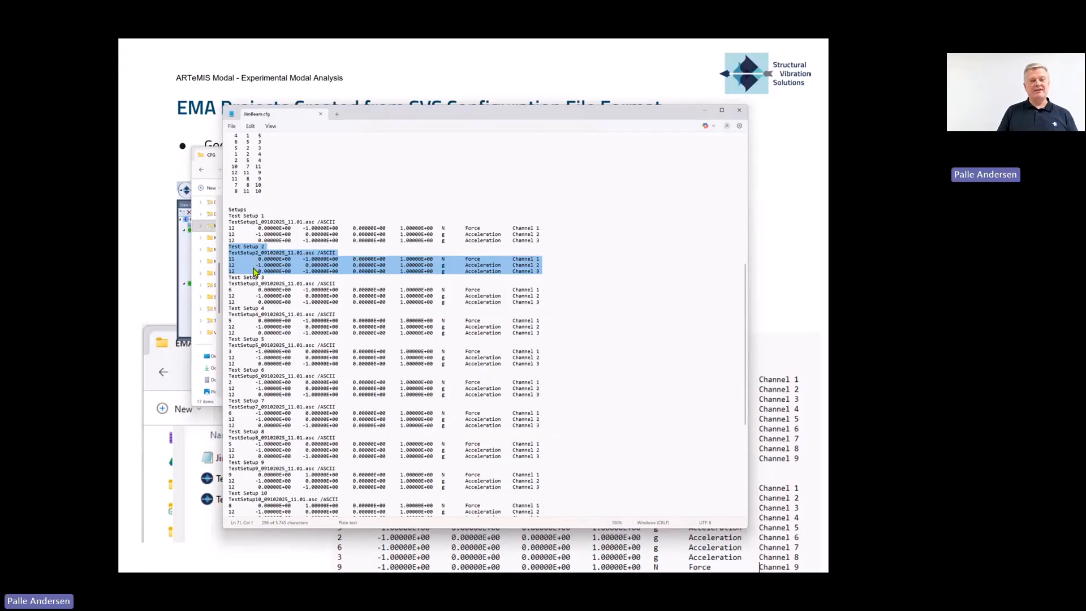
scroll(266, 340, "down", 11)
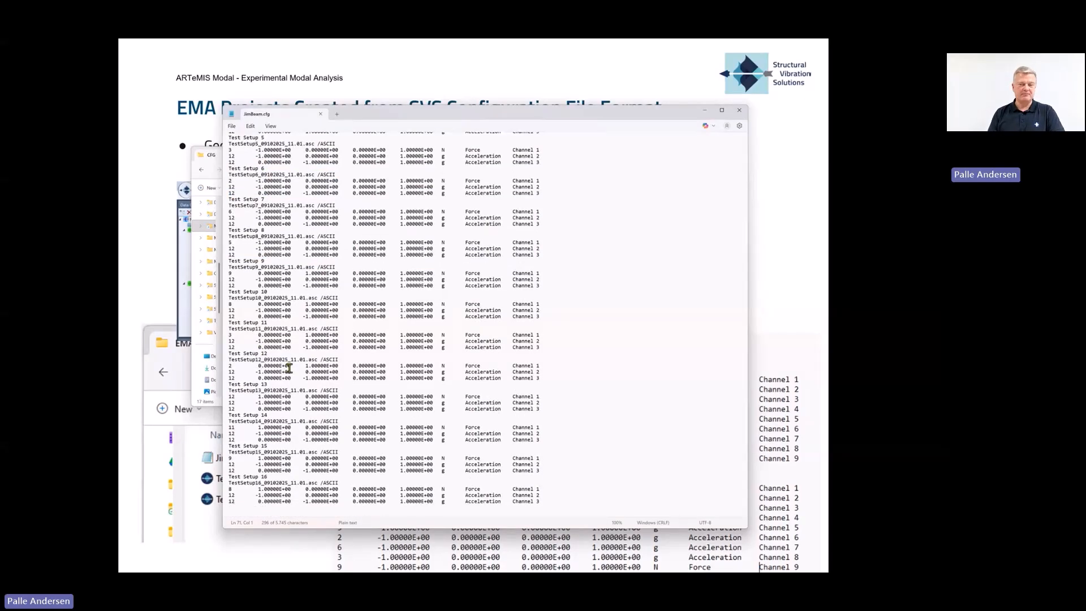
- Close the configuration file, switch to ARTeMIS Modal EMA and import JimBeam.cfg from the CFG folder
left_click(739, 113)
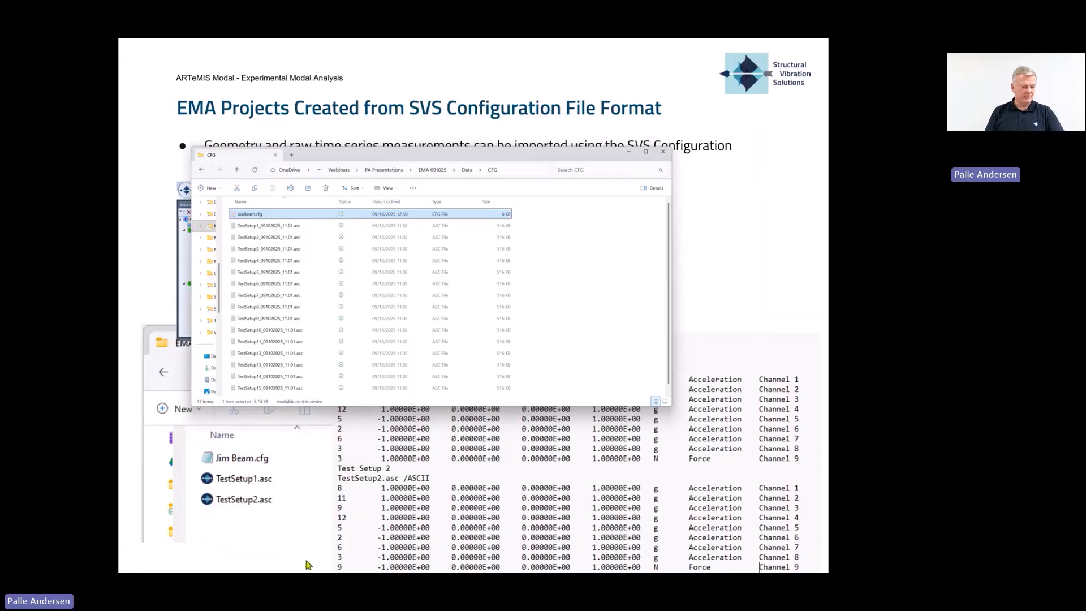
left_click(266, 566)
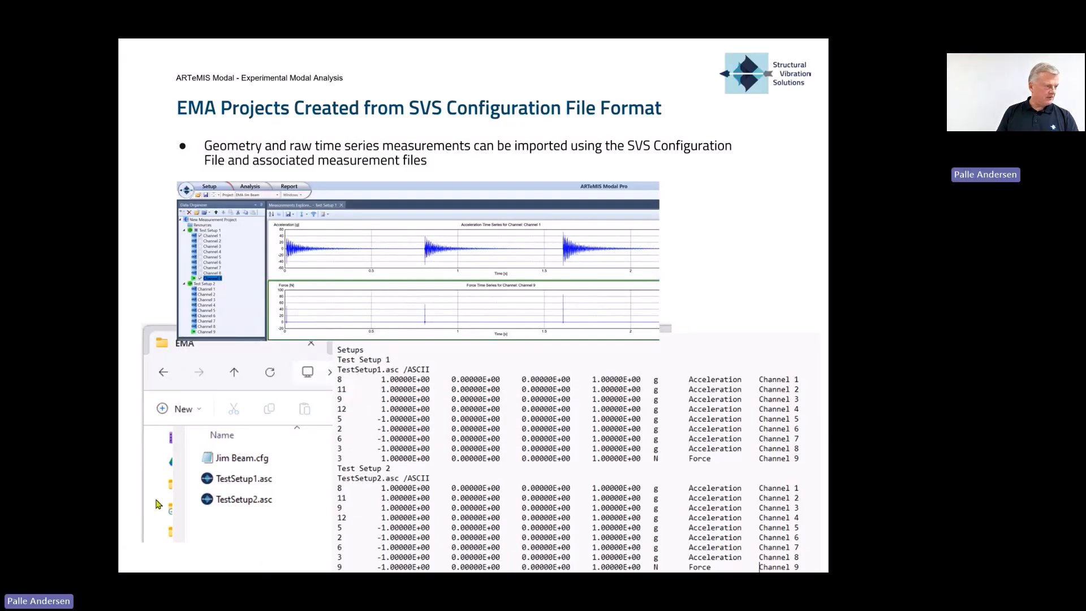
key("alt+Tab")
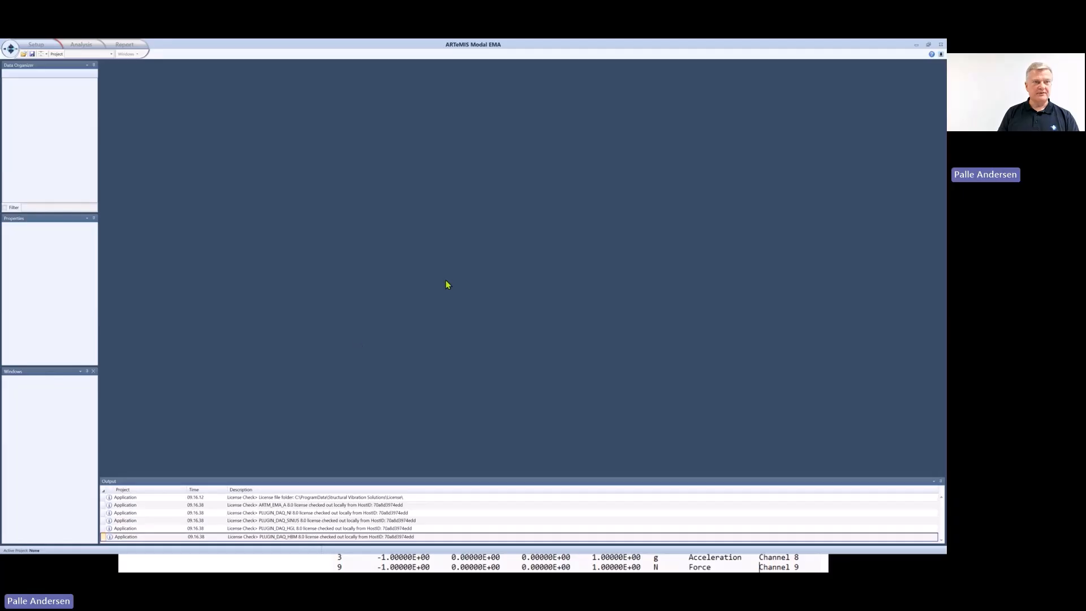
mouse_move(341, 566)
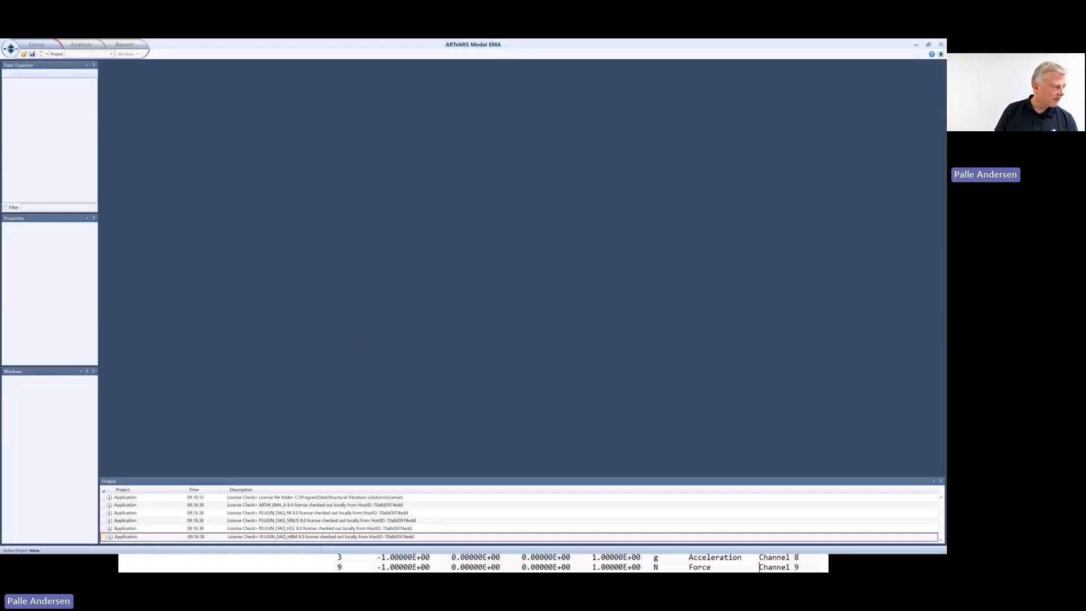
key("alt+Tab")
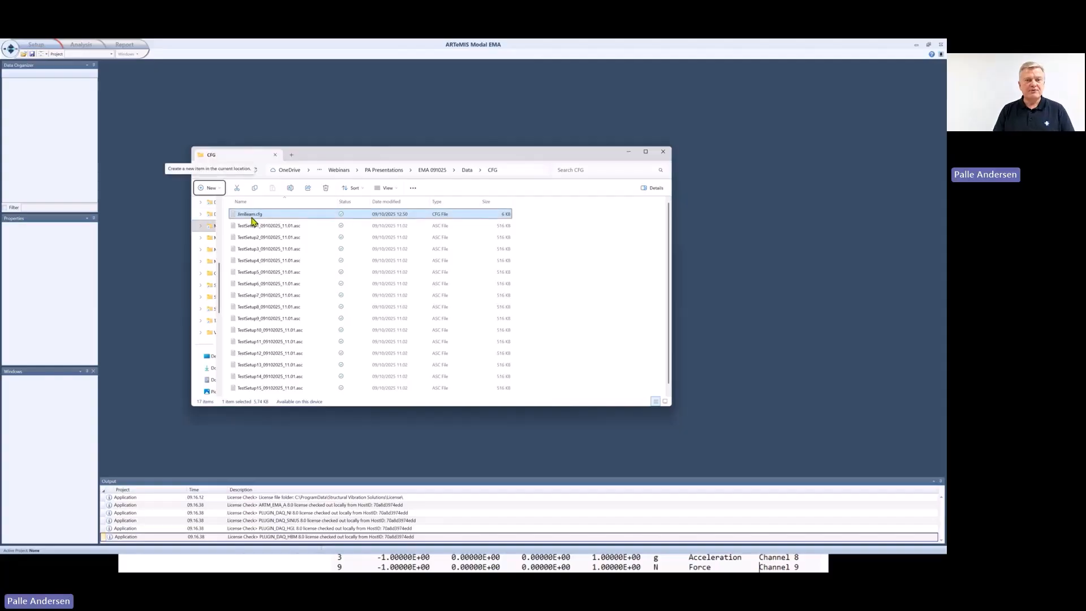
left_click_drag(252, 219, 796, 273)
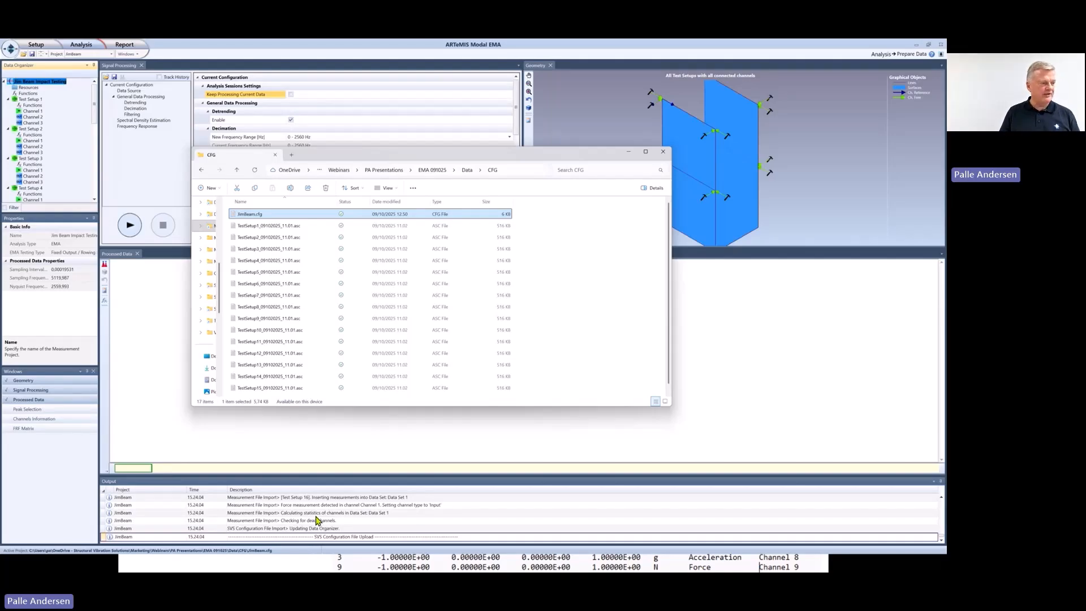
- Bring ARTeMIS Modal EMA to the front and view the Test Setup 1 time series in the Manage Measurements task
left_click(358, 50)
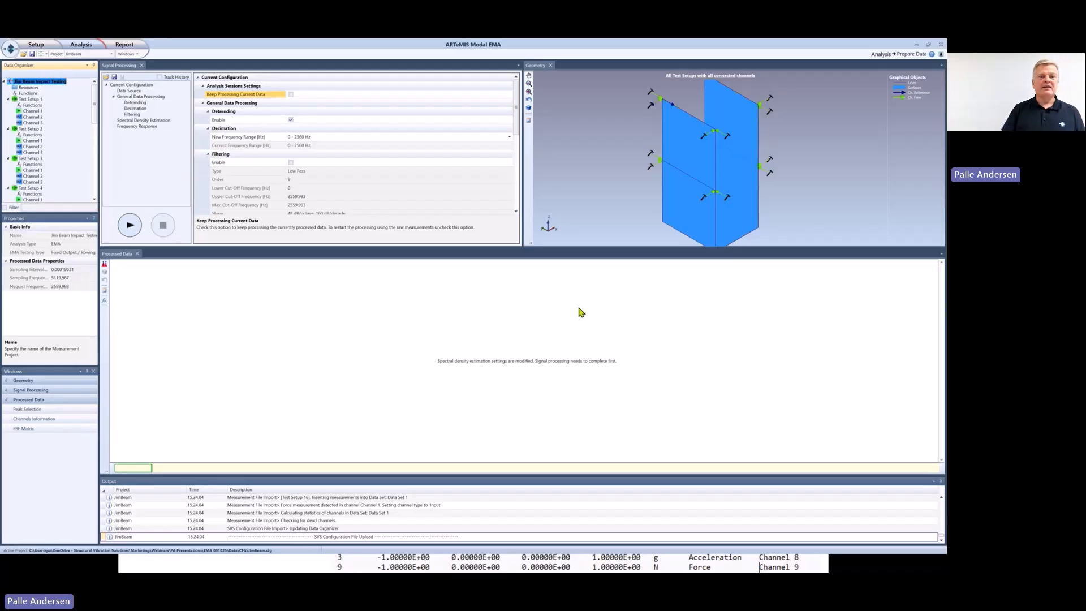
left_click(38, 45)
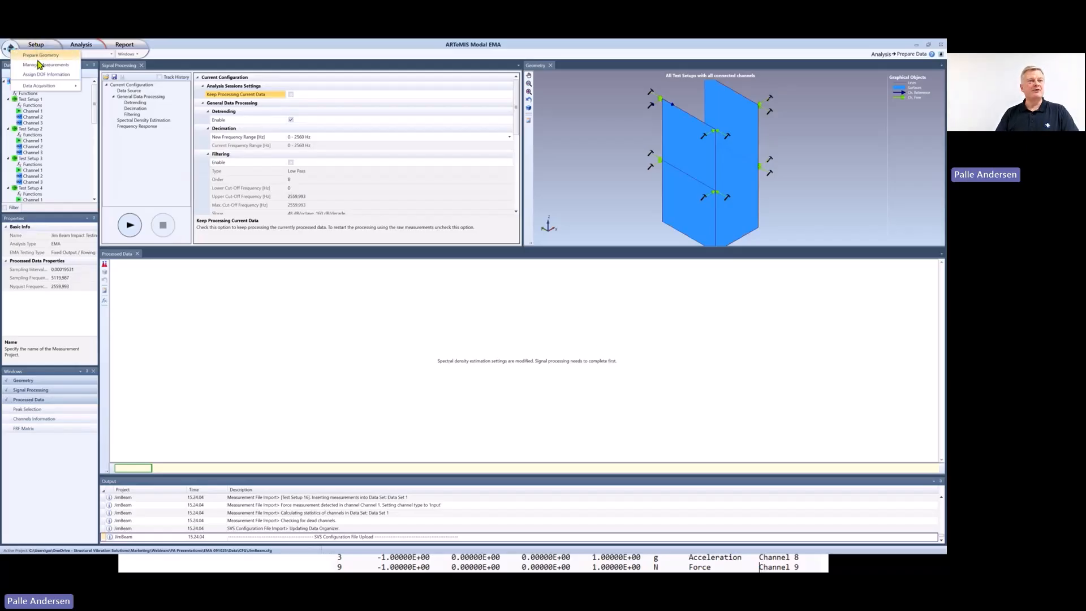
left_click(40, 65)
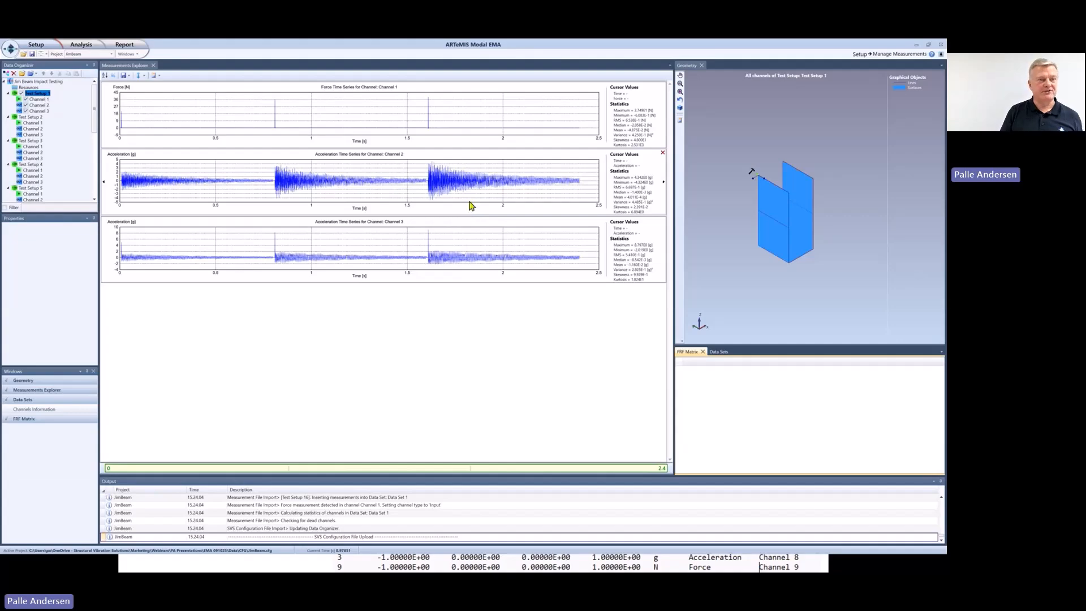
- In the Prepare Data task, set the spectral density estimation overlap to 0 % and the resolution to 2048
left_click(89, 48)
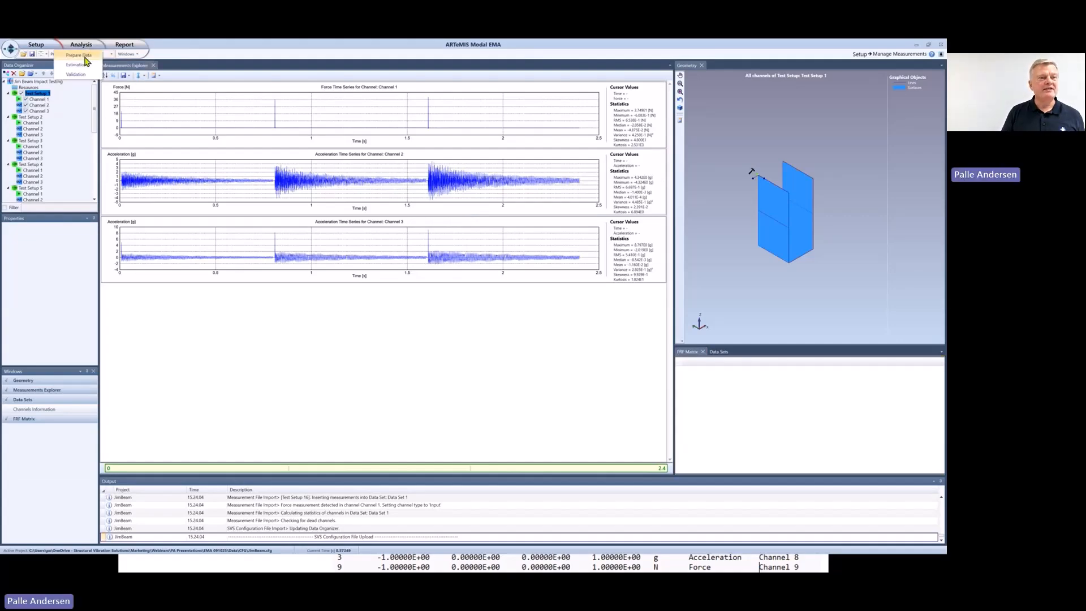
left_click(88, 56)
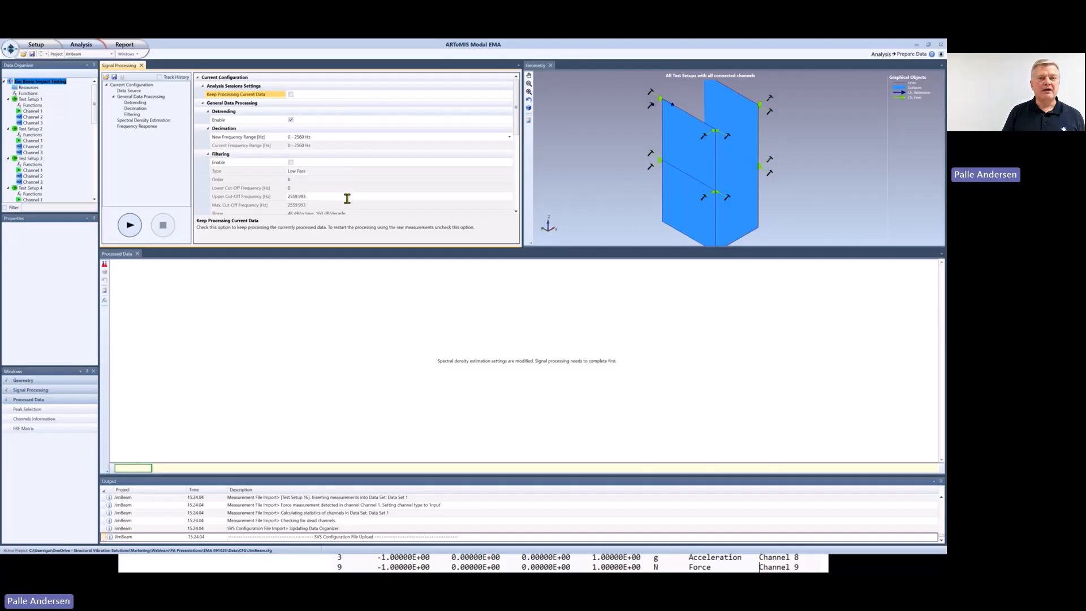
scroll(350, 199, "down", 3)
scroll(349, 198, "down", 2)
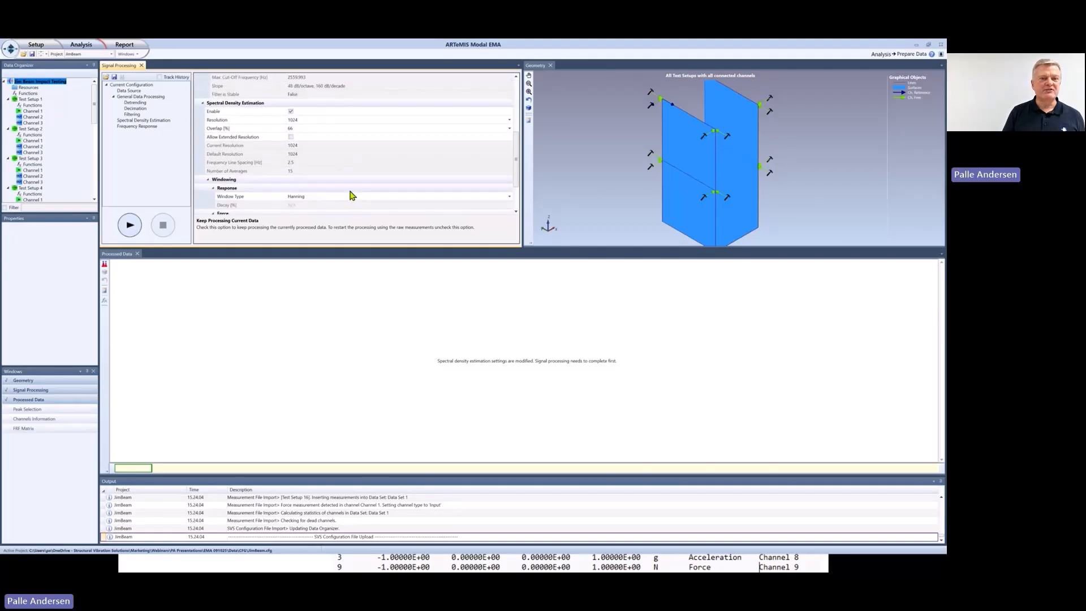
left_click(304, 130)
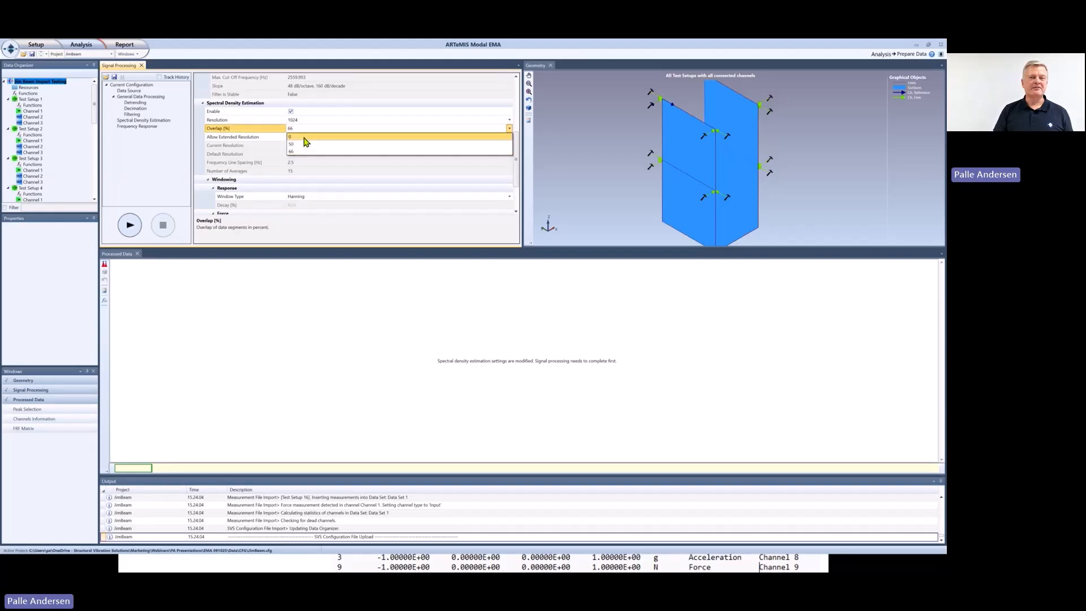
left_click(305, 138)
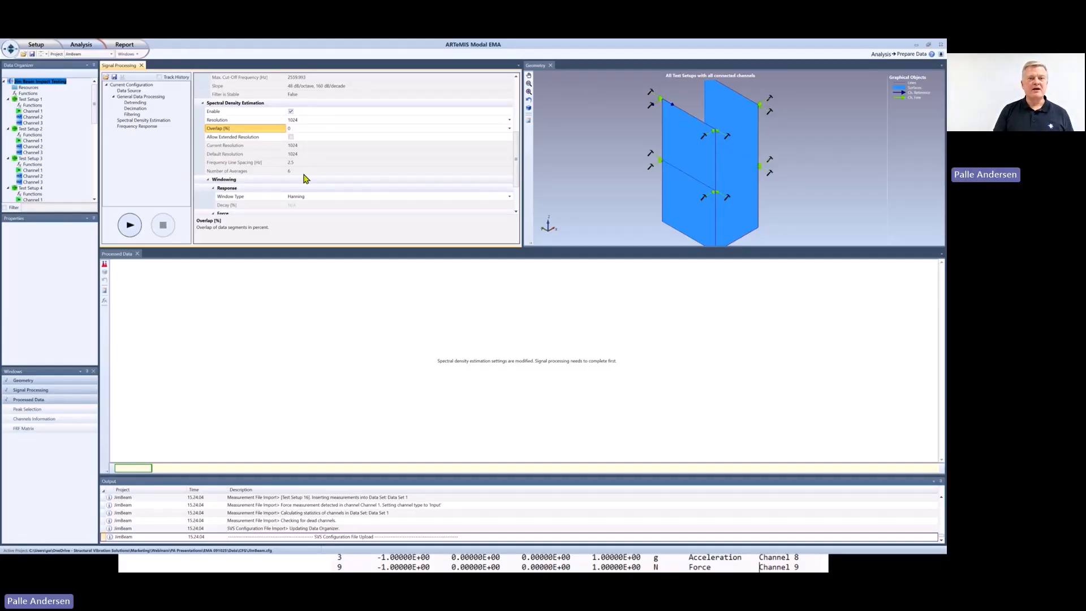
left_click(313, 120)
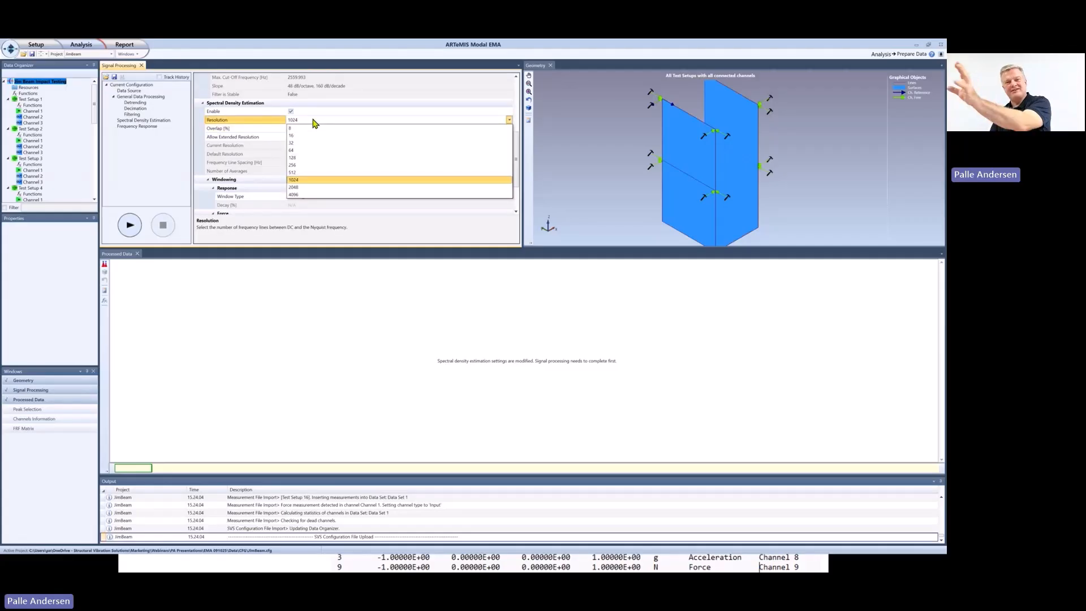
left_click(306, 188)
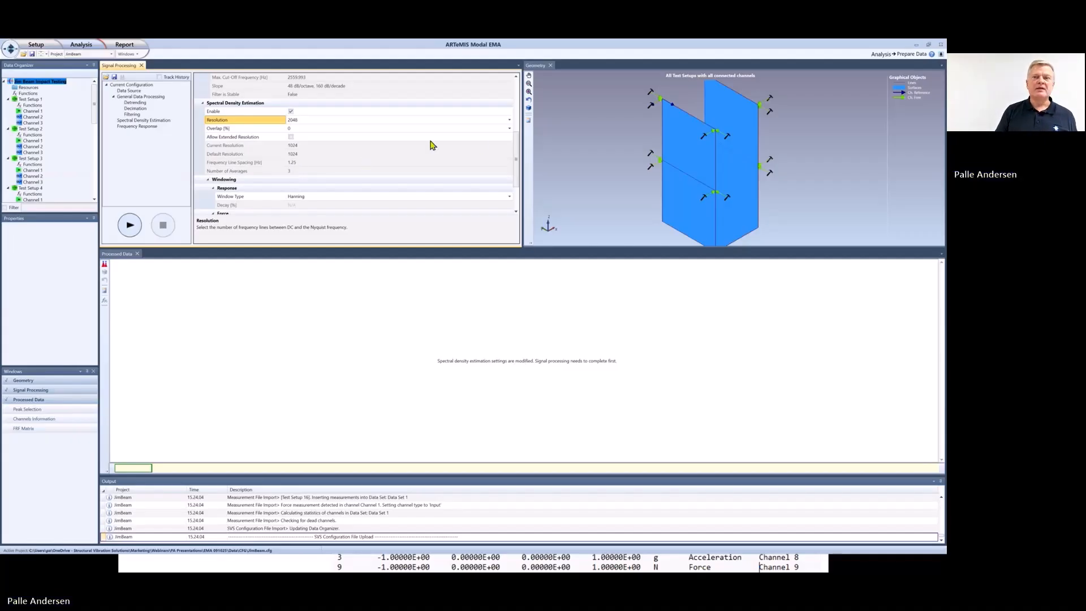
- Set the window type to None for both the response and the force in the spectral density estimation windowing
scroll(518, 208, "down", 2)
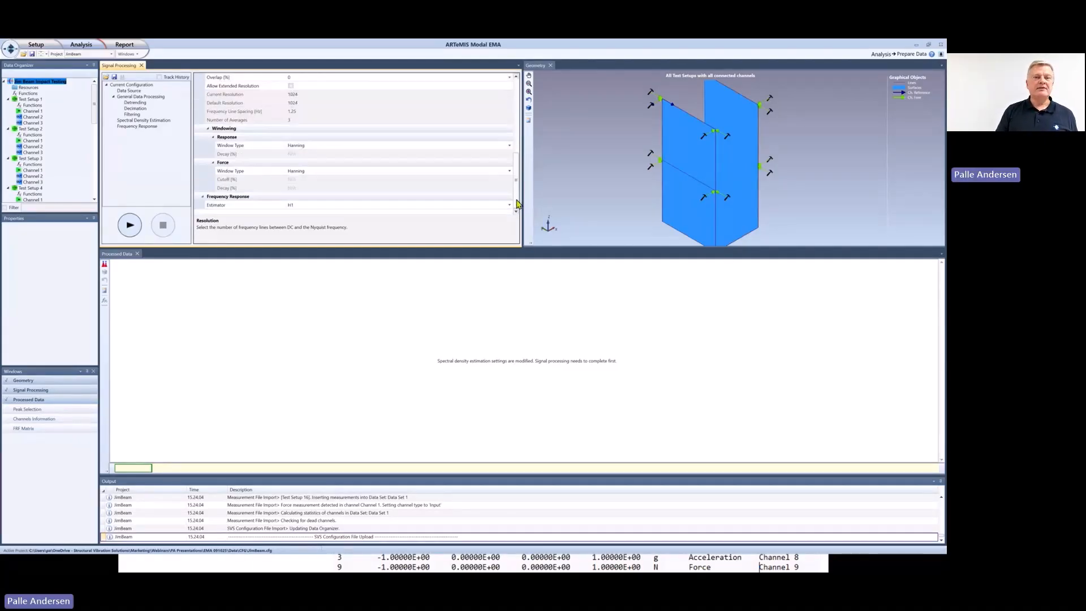
left_click(314, 149)
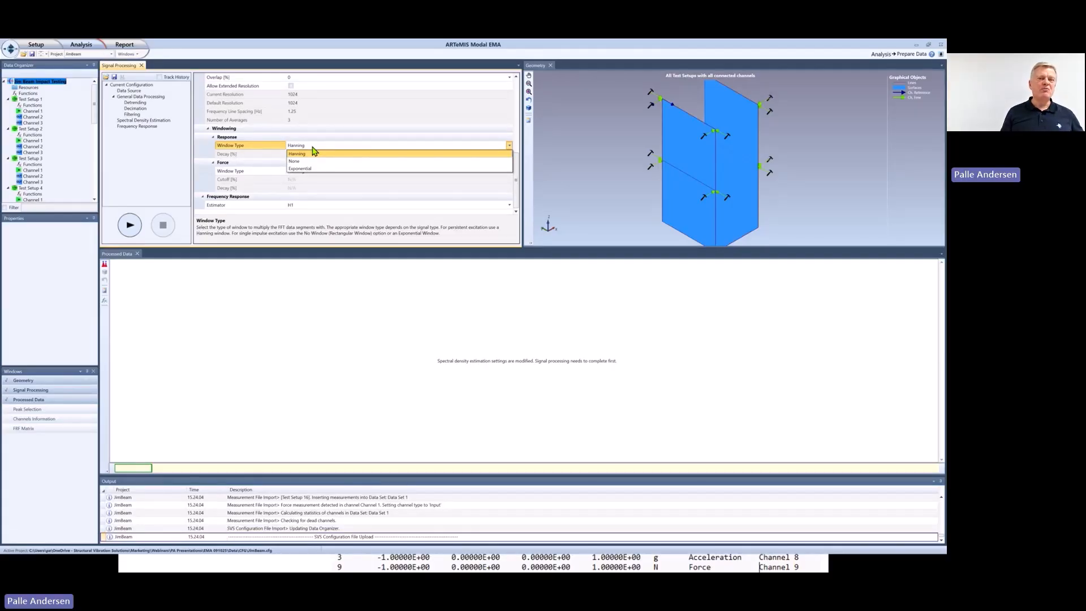
left_click(311, 161)
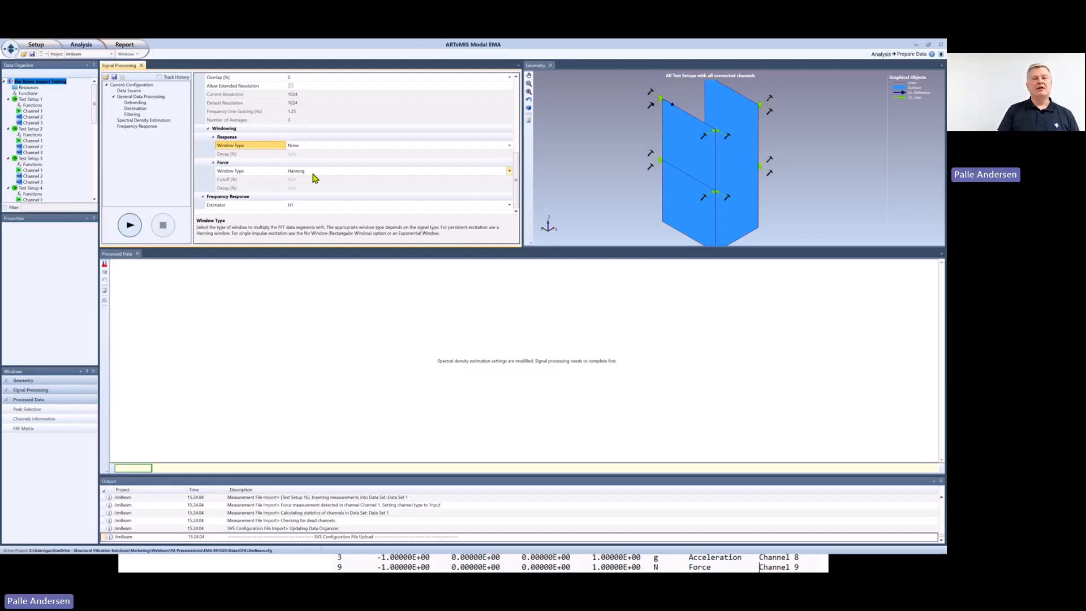
left_click(313, 173)
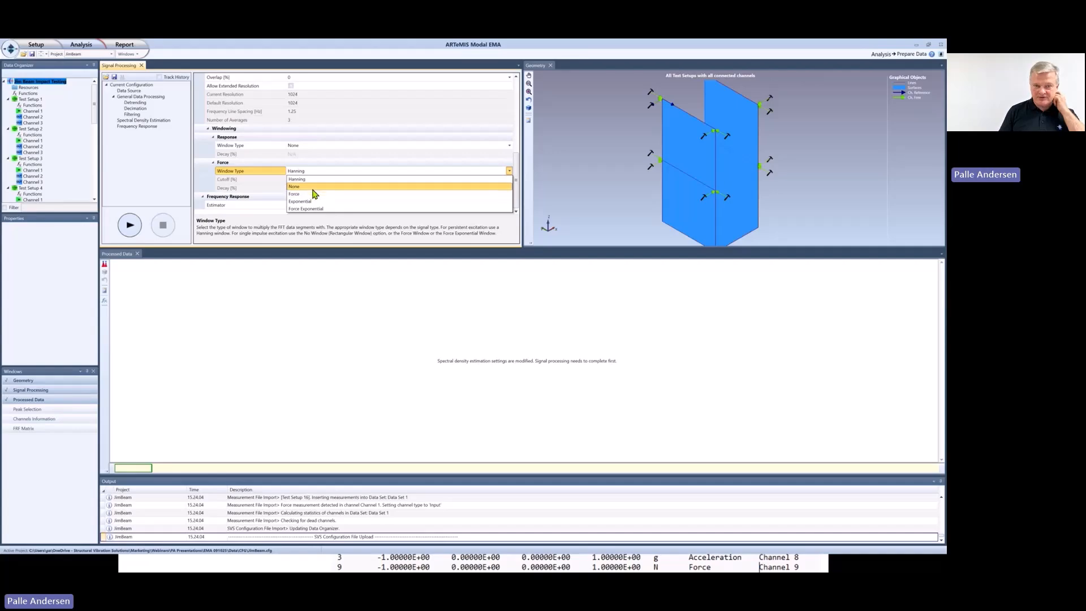
left_click(312, 187)
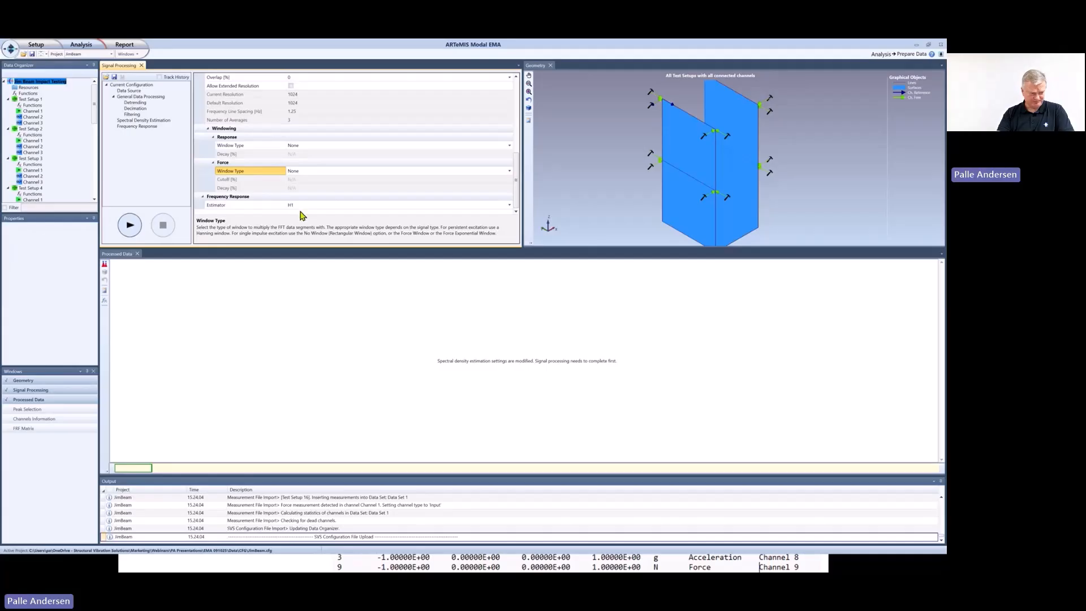
- Keep H1 as the frequency response estimator and run the signal processing
left_click(341, 207)
left_click(343, 209)
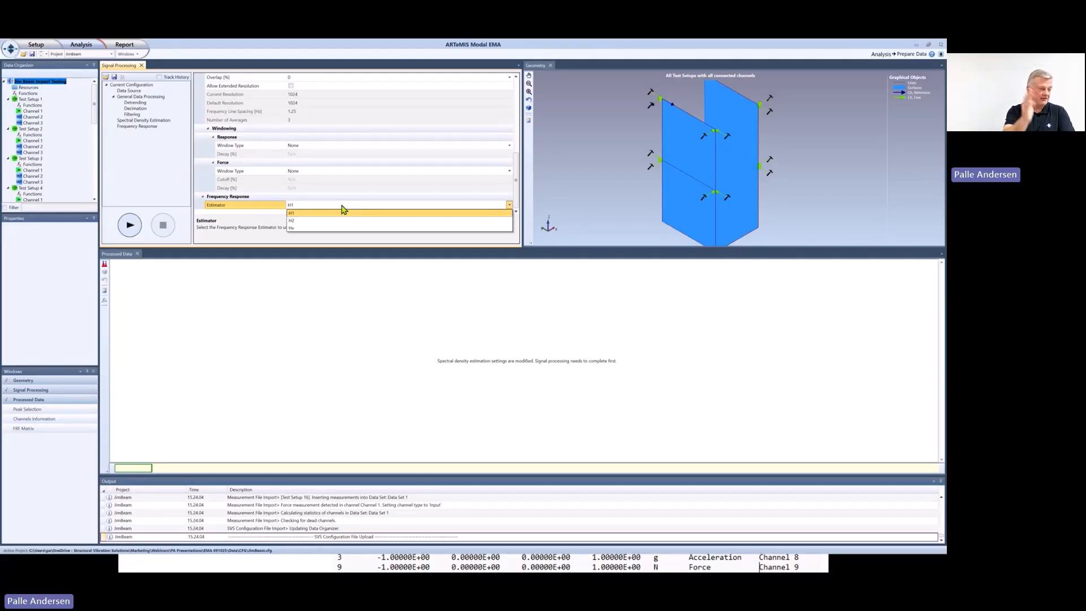
left_click(342, 208)
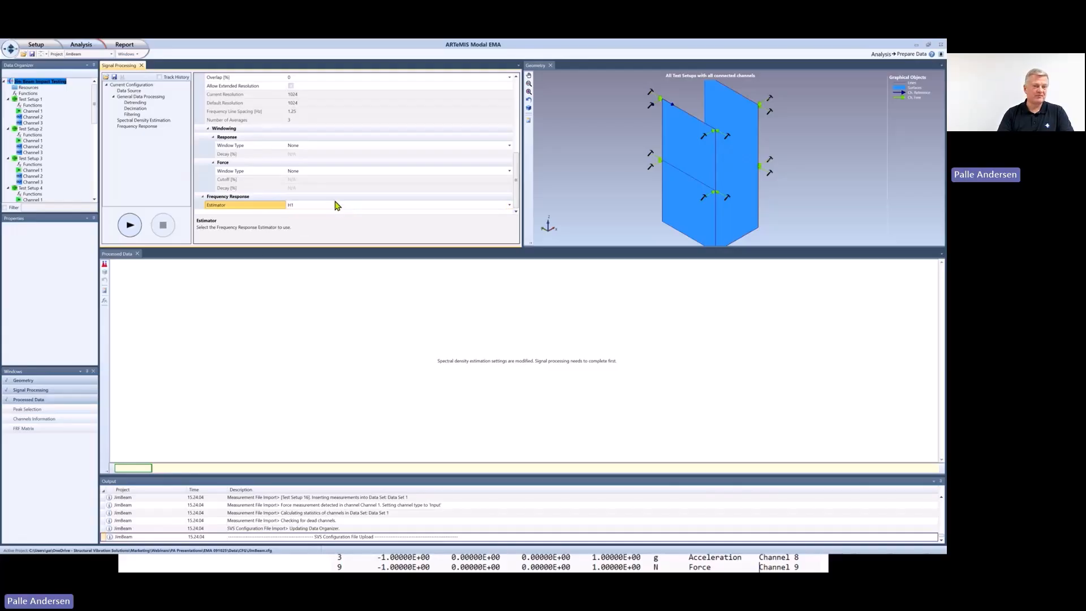
left_click(129, 225)
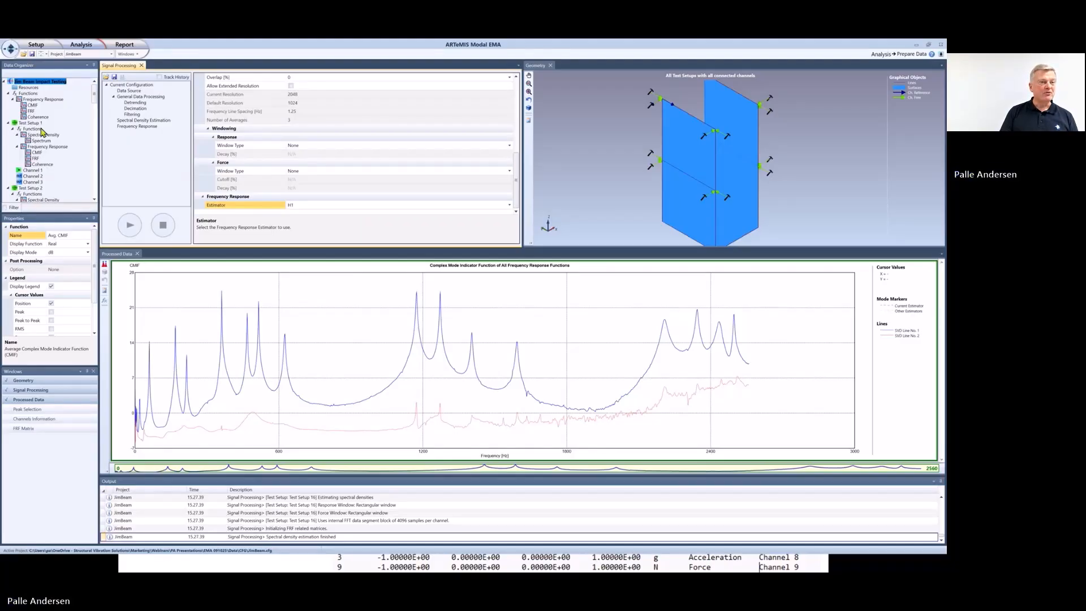
- Display the project-level FRF and coherence for row [12,-X] and column [8,+X] alongside the CMIF plot
left_click(31, 111)
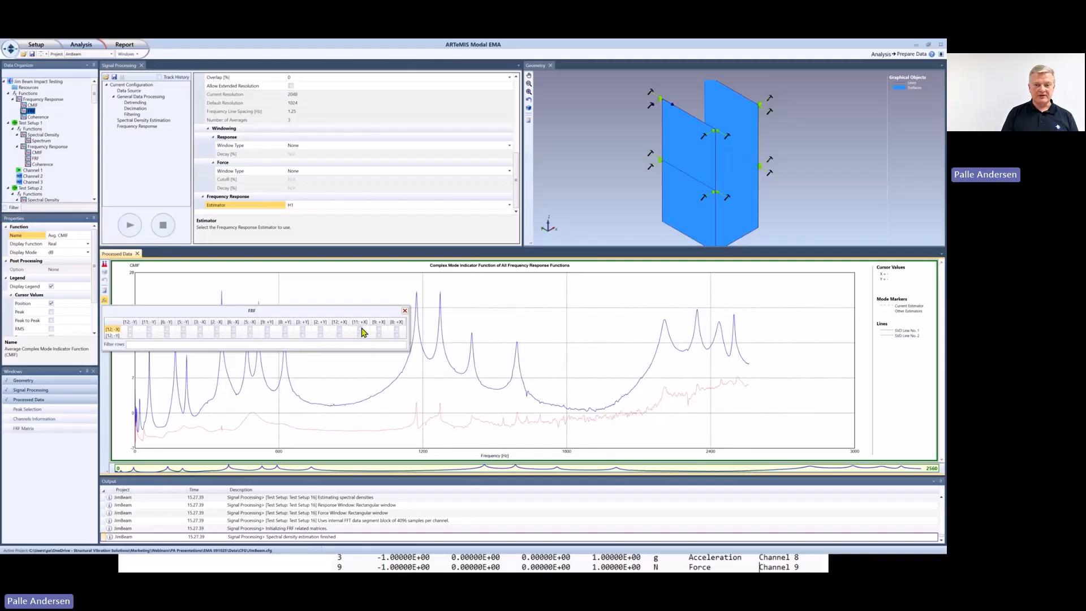
left_click(397, 329)
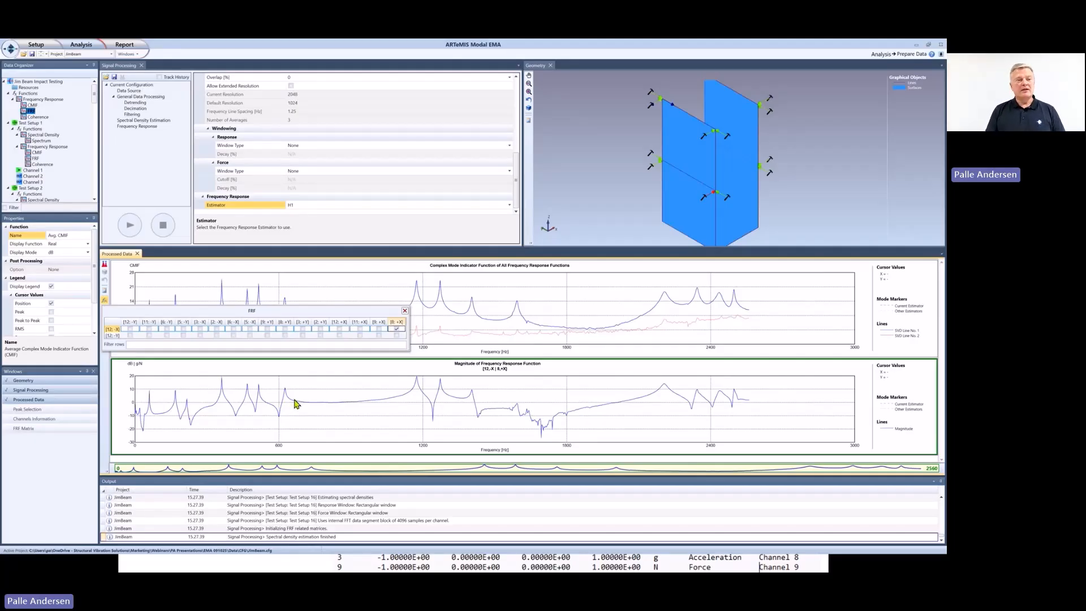
left_click(40, 117)
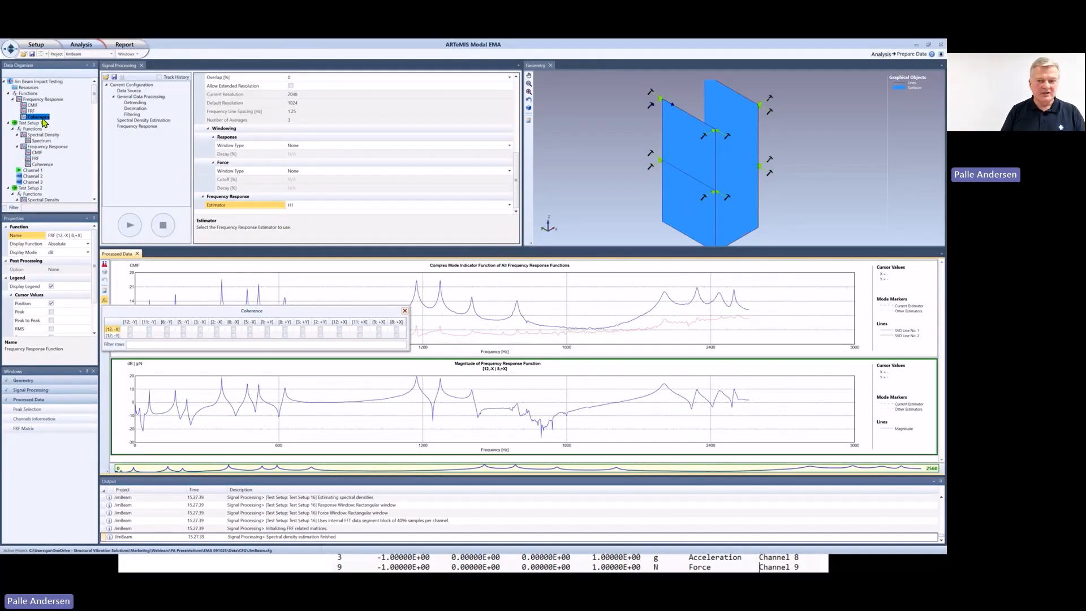
left_click(398, 329)
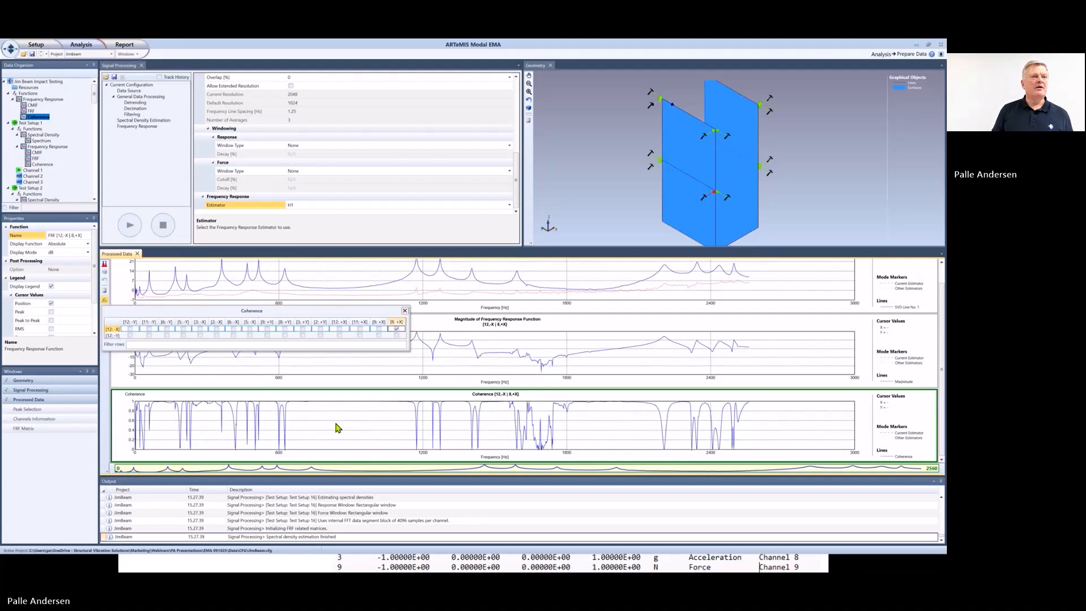
- Switch to the presentation and advance to the slide on EMA projects created from Universal File Format
left_click(8, 50)
left_click(9, 49)
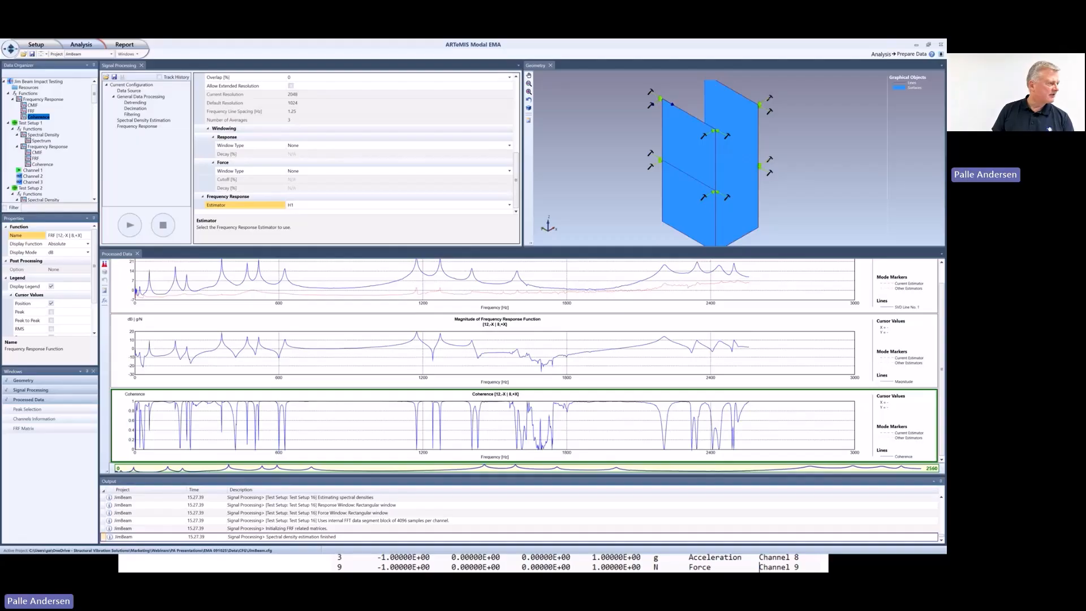
key("alt+Tab")
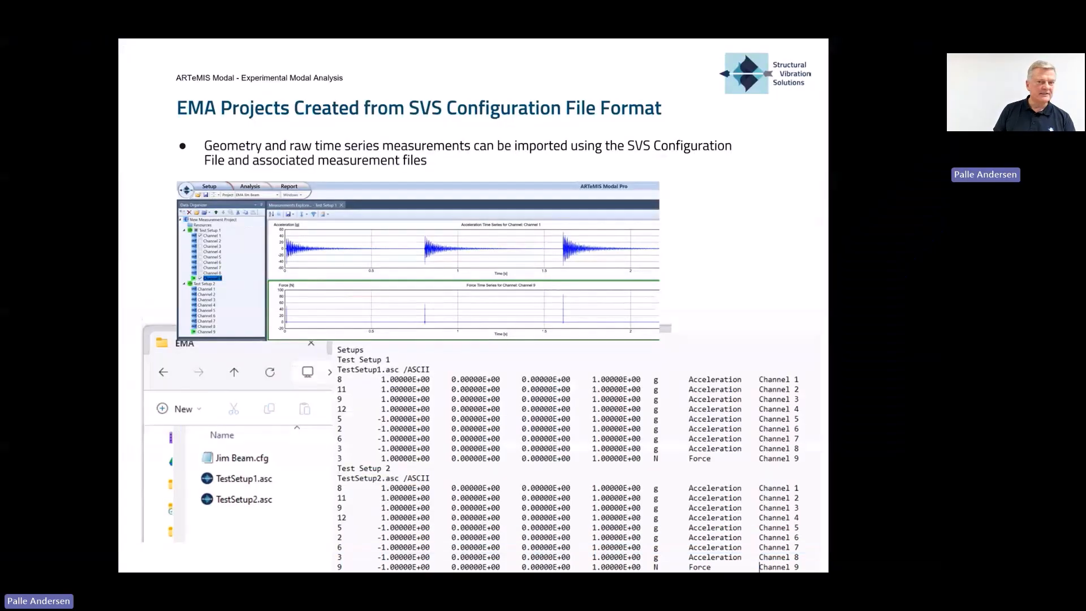
left_click(404, 511)
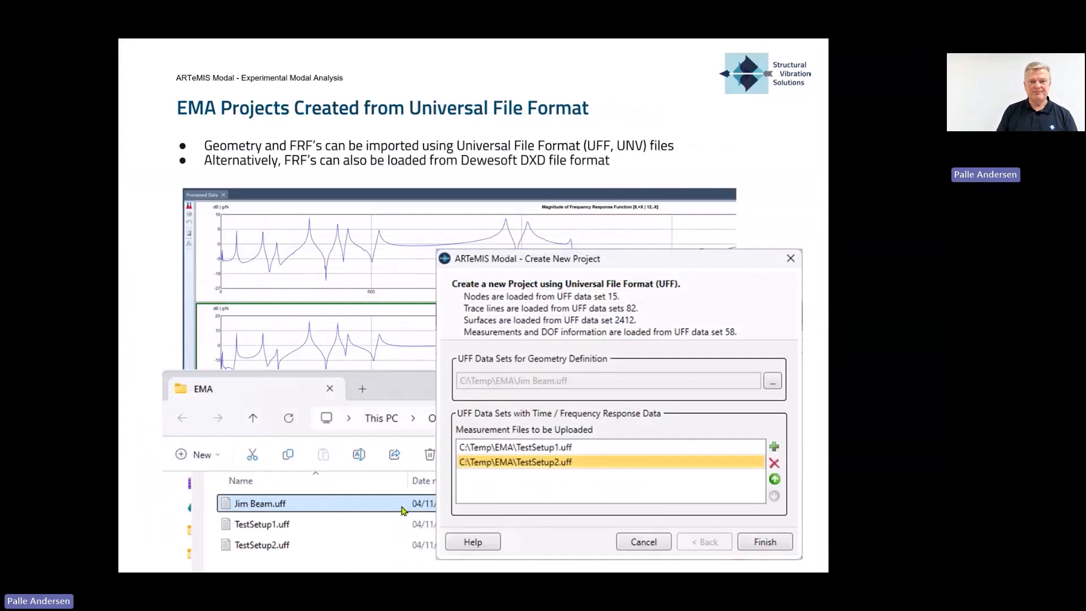
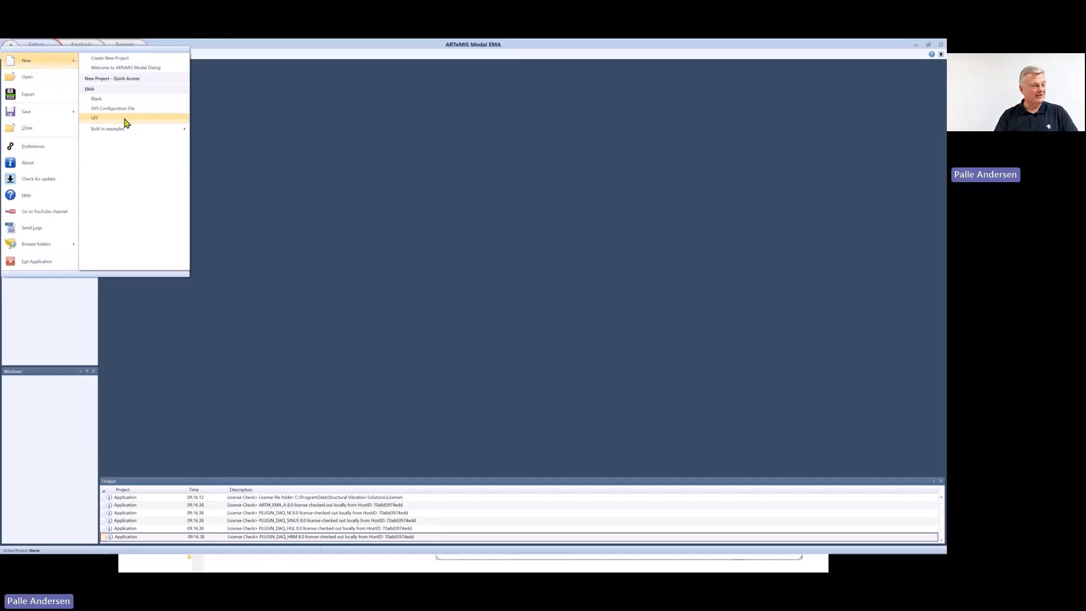
- Start a new UFF project in ARTeMIS Modal EMA, and switch to File Explorer to open JimBeam.uff from the UFF folder
left_click(125, 120)
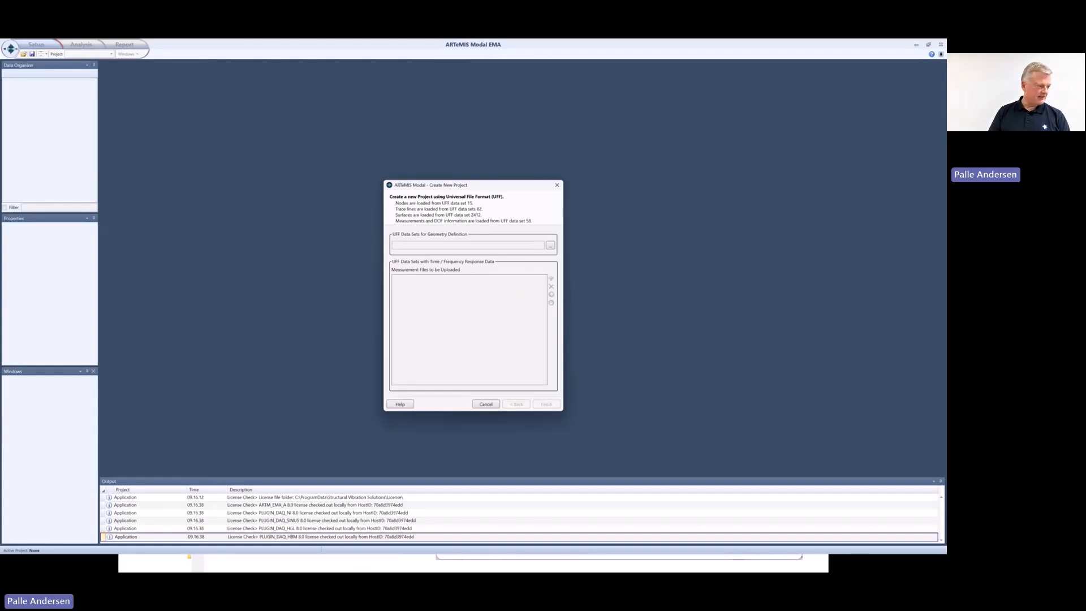
key("alt+Tab")
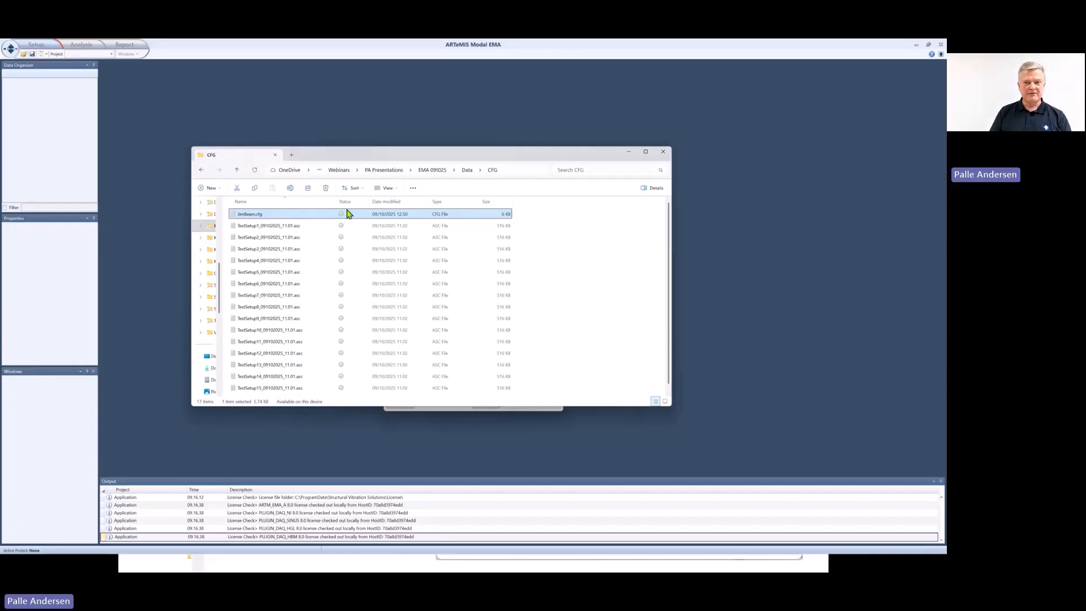
left_click(467, 169)
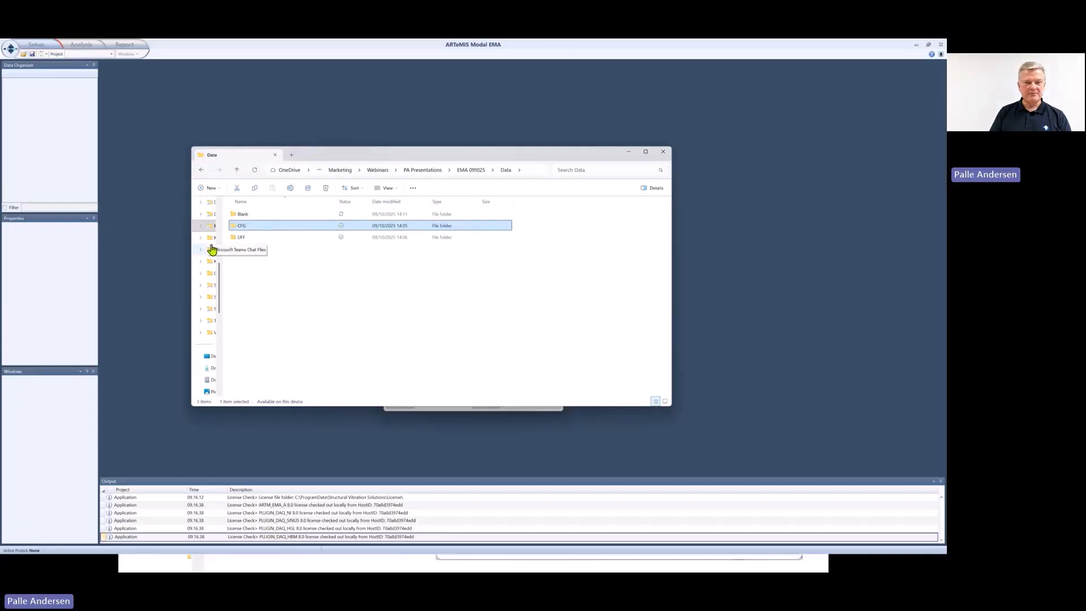
double_click(244, 240)
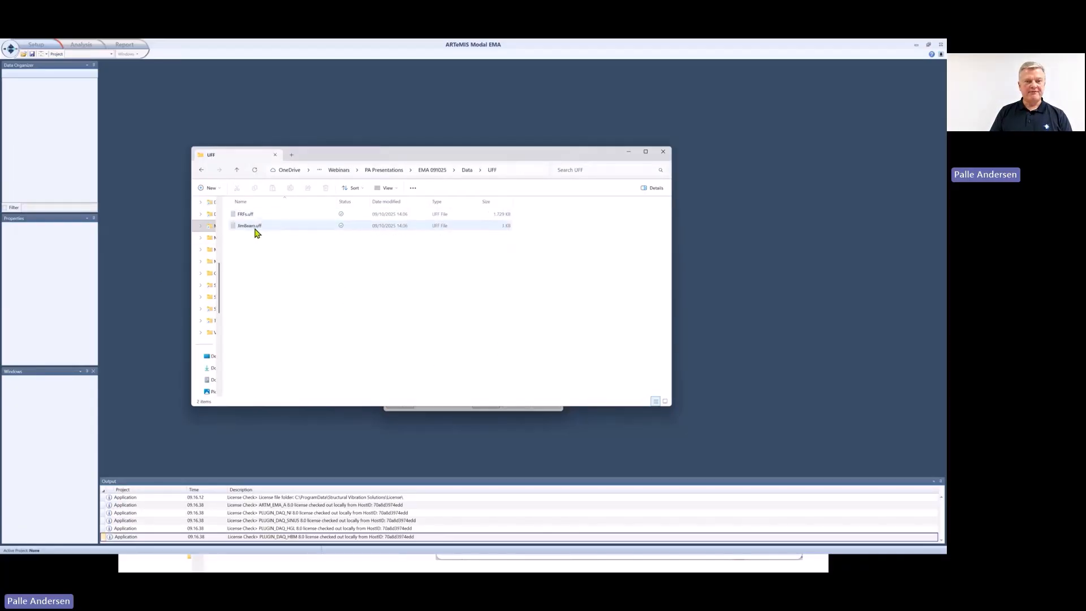
left_click(255, 228)
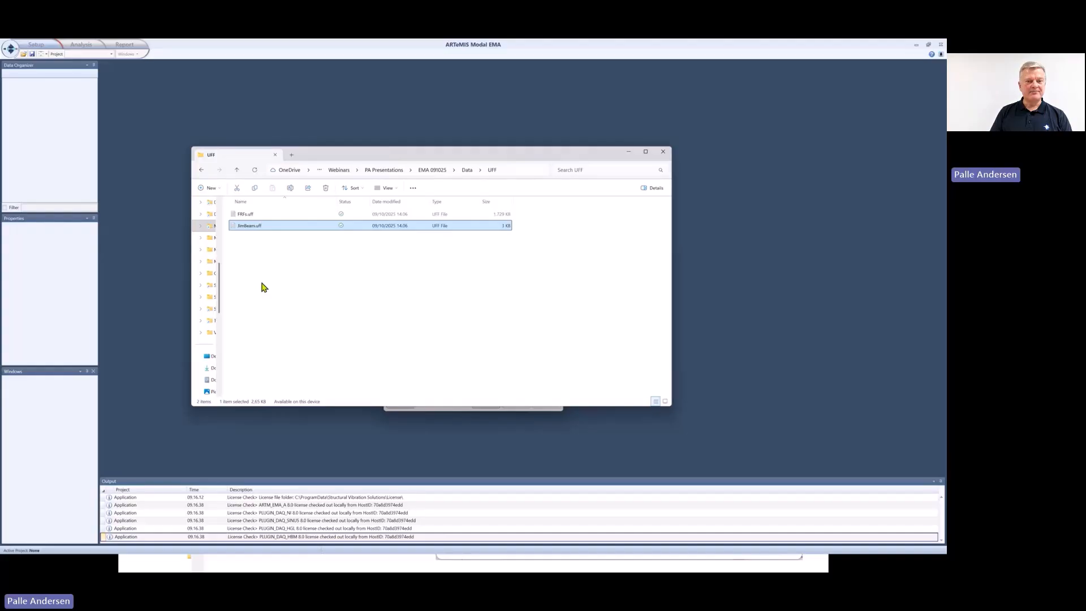
double_click(258, 226)
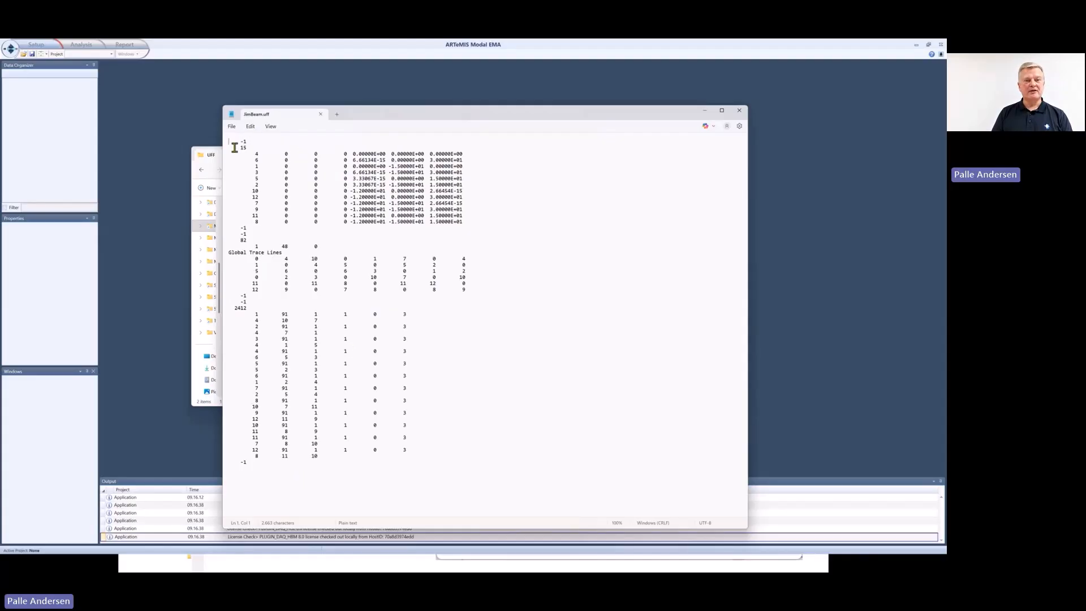
- Examine data sets 15, 82 and 2412 in JimBeam.uff, and close the file
left_click_drag(236, 148, 249, 148)
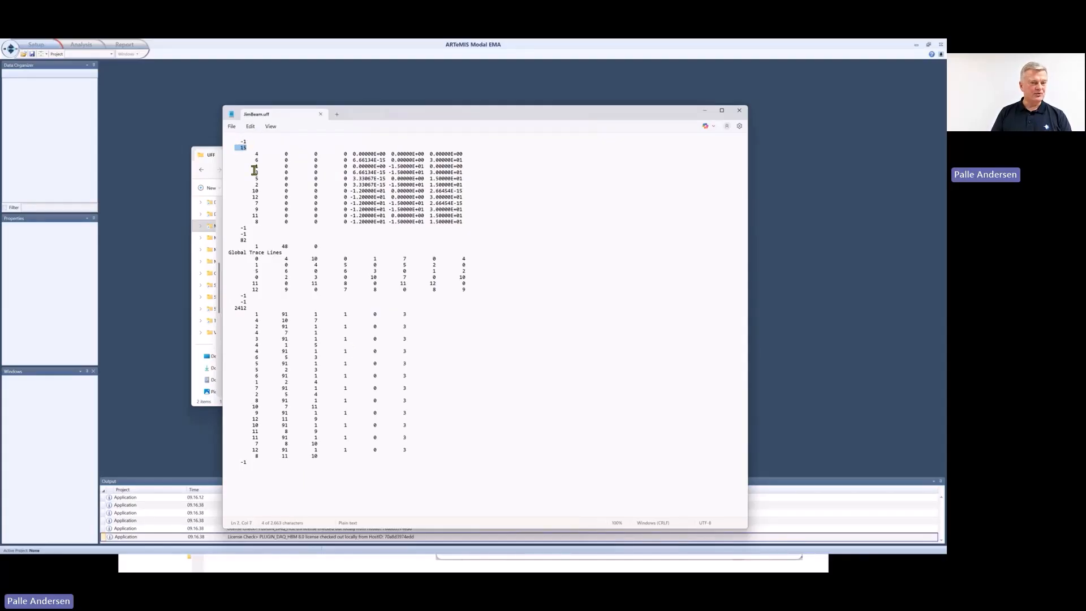
left_click(246, 239)
left_click_drag(246, 239, 237, 239)
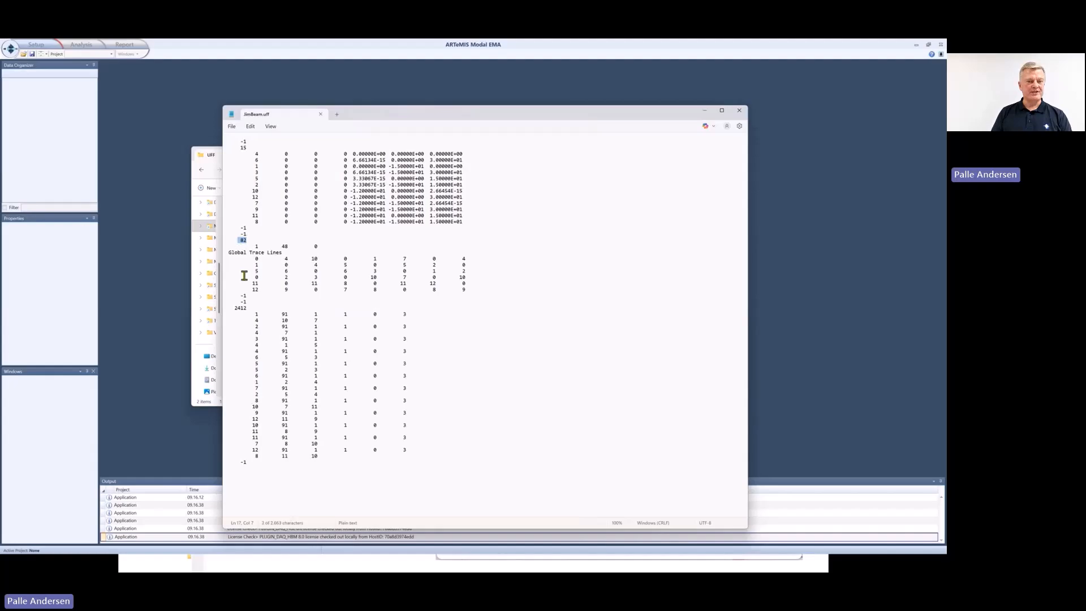
left_click_drag(248, 308, 233, 308)
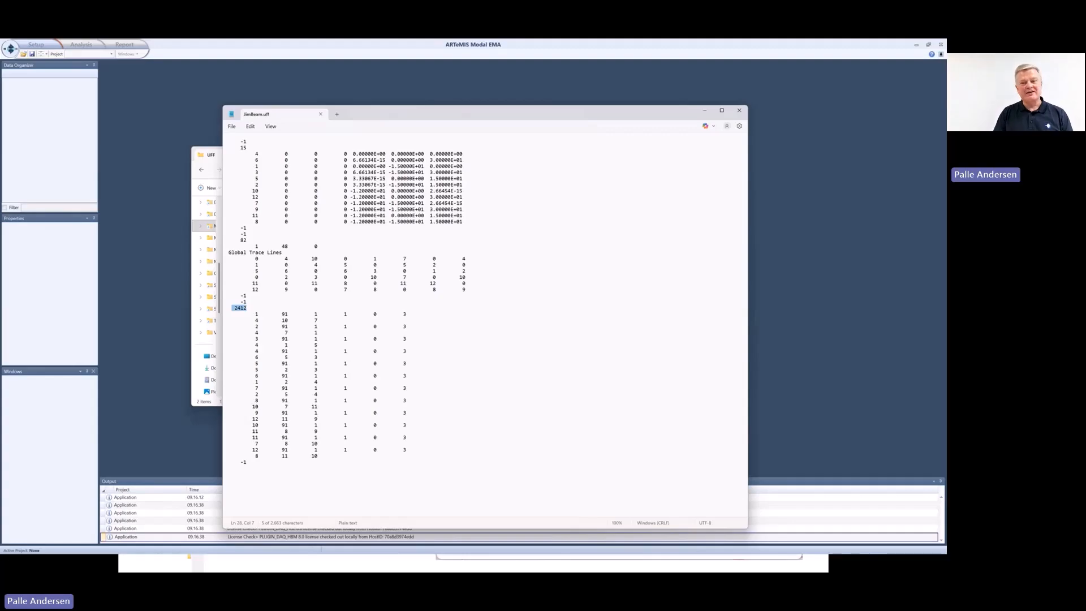
left_click(743, 113)
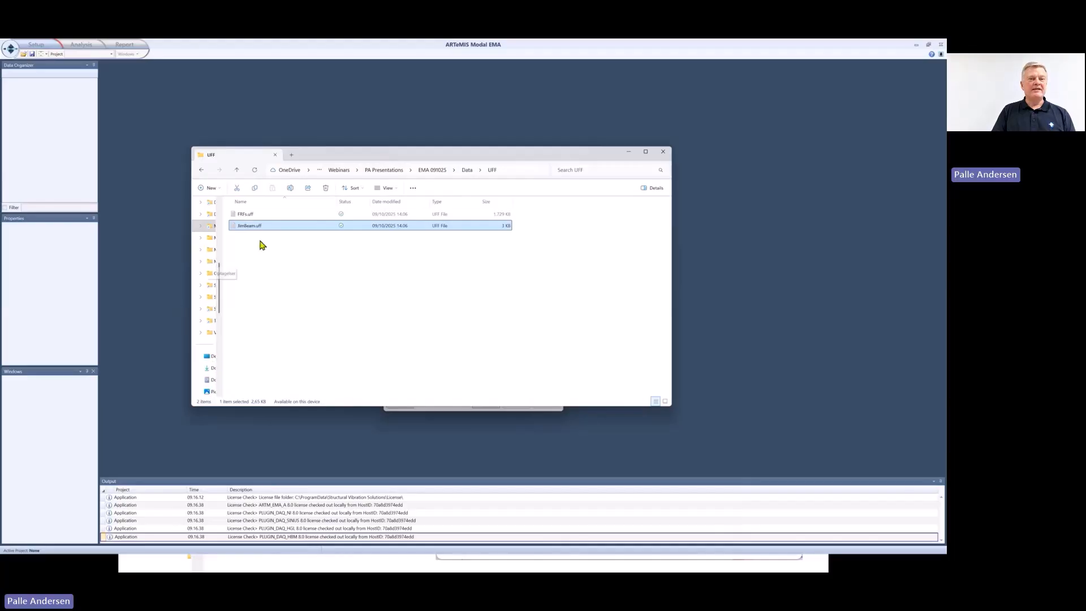
- Open FRFs.uff from the same folder, examine its data set 58 header, and close the file
double_click(249, 219)
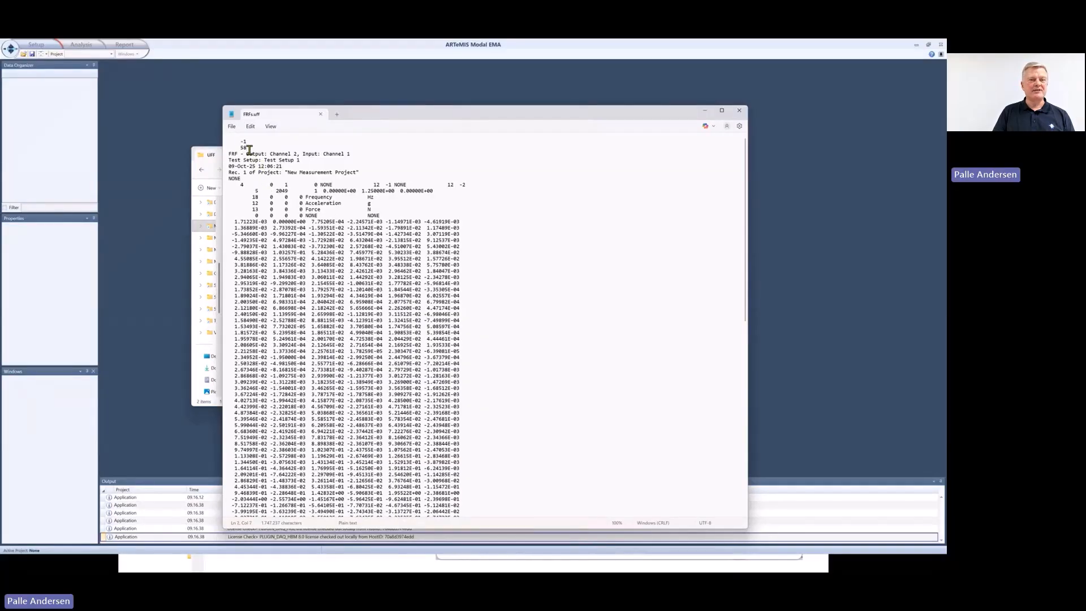
left_click_drag(250, 149, 231, 150)
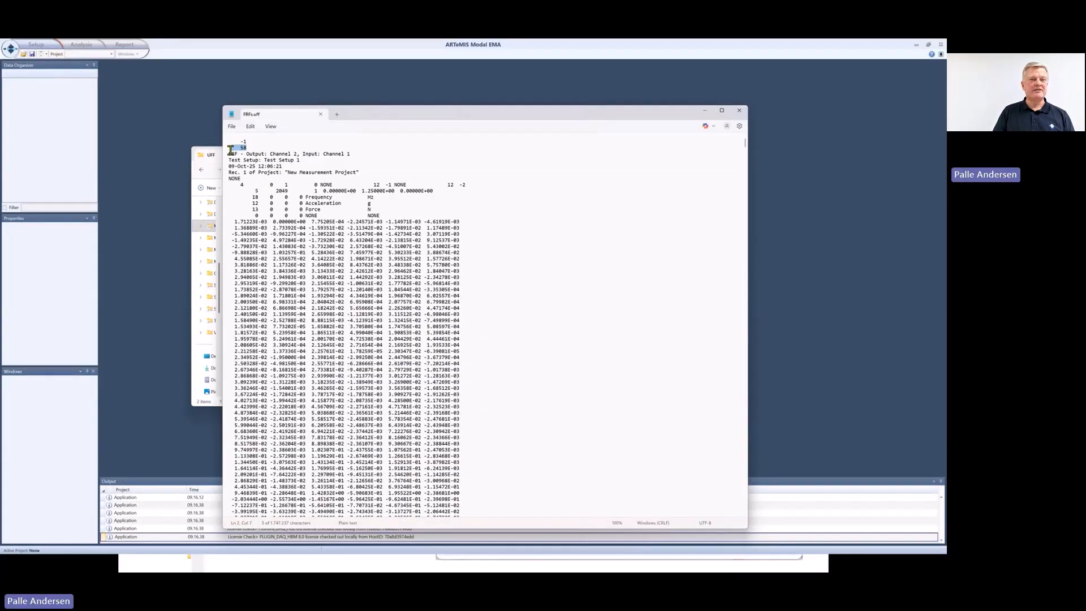
left_click(260, 148)
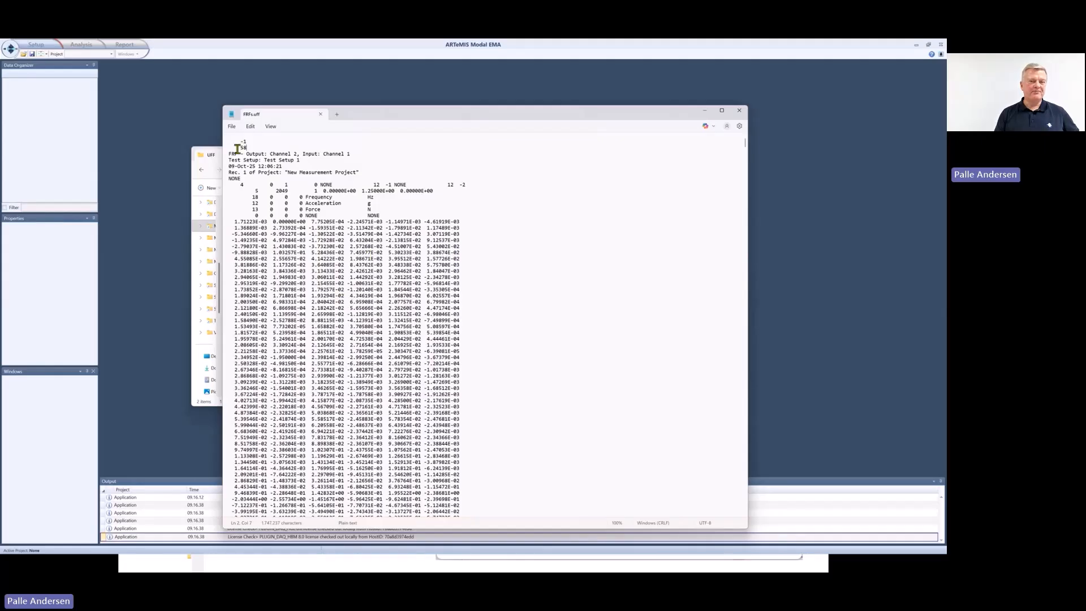
left_click(244, 241)
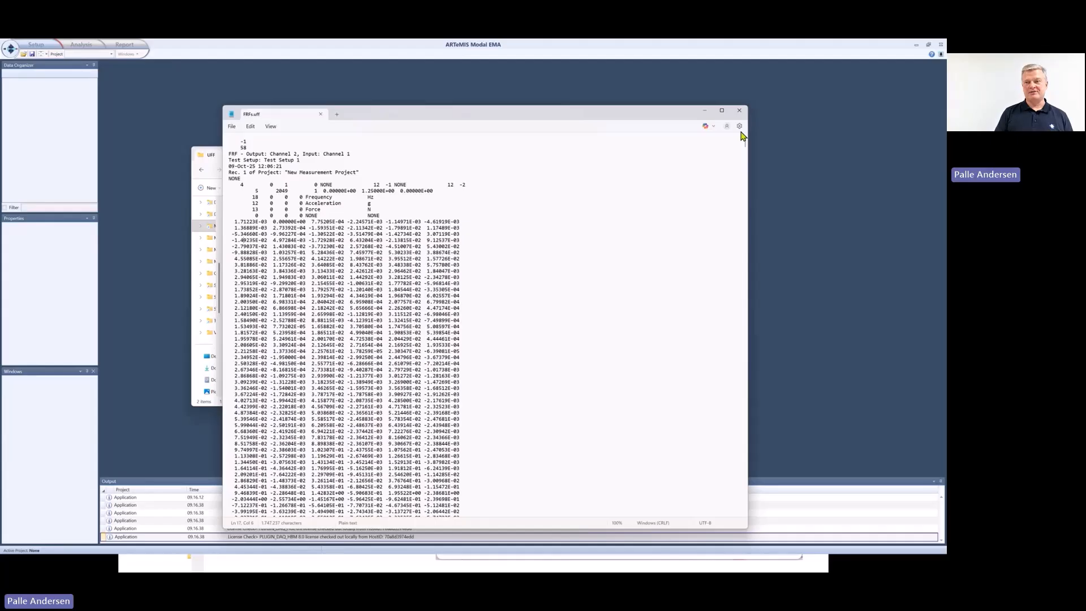
left_click(740, 111)
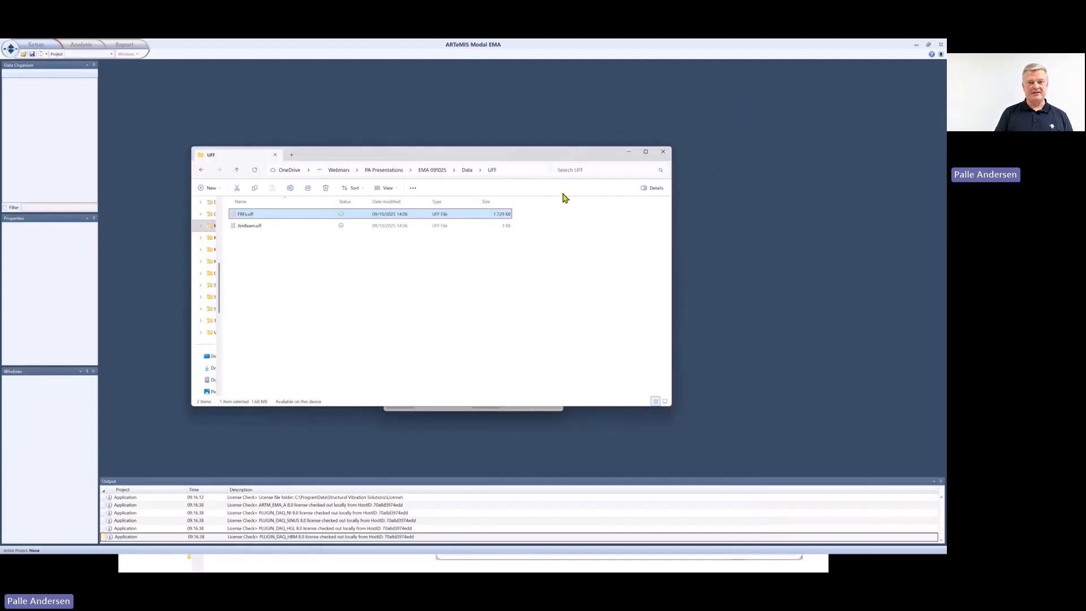
- Minimize File Explorer and load JimBeam.uff as the geometry definition and FRFs.uff as the measurement file for the new UFF project
left_click(628, 158)
left_click(550, 245)
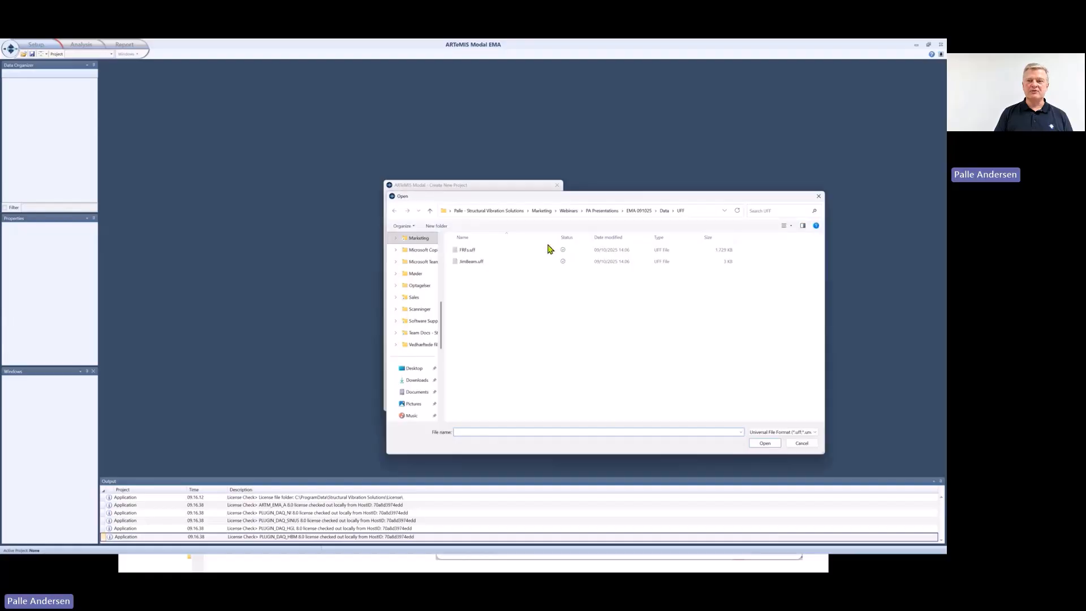
double_click(465, 263)
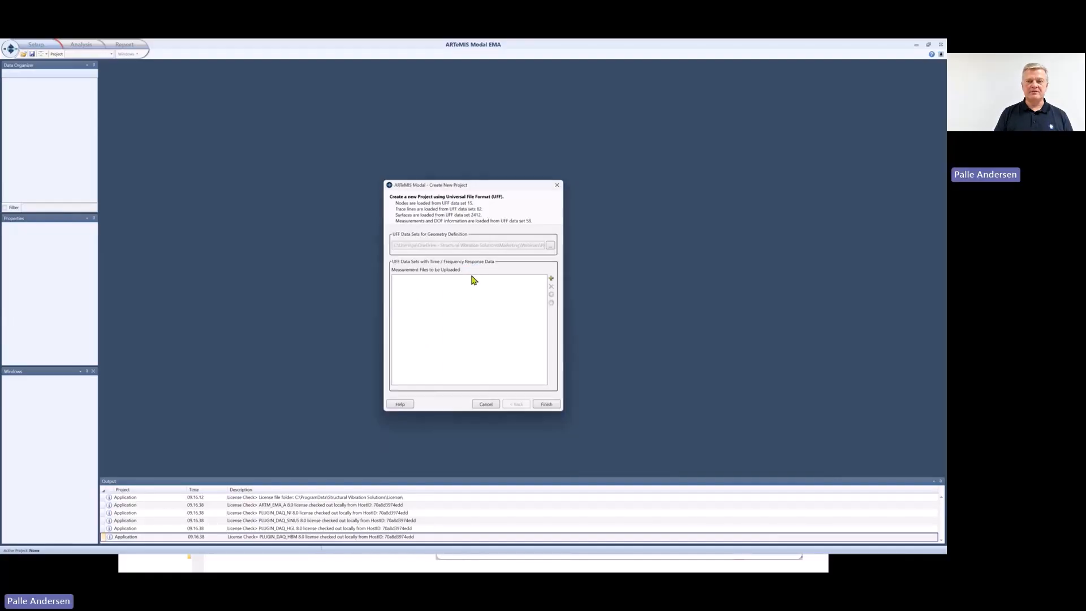
left_click(552, 279)
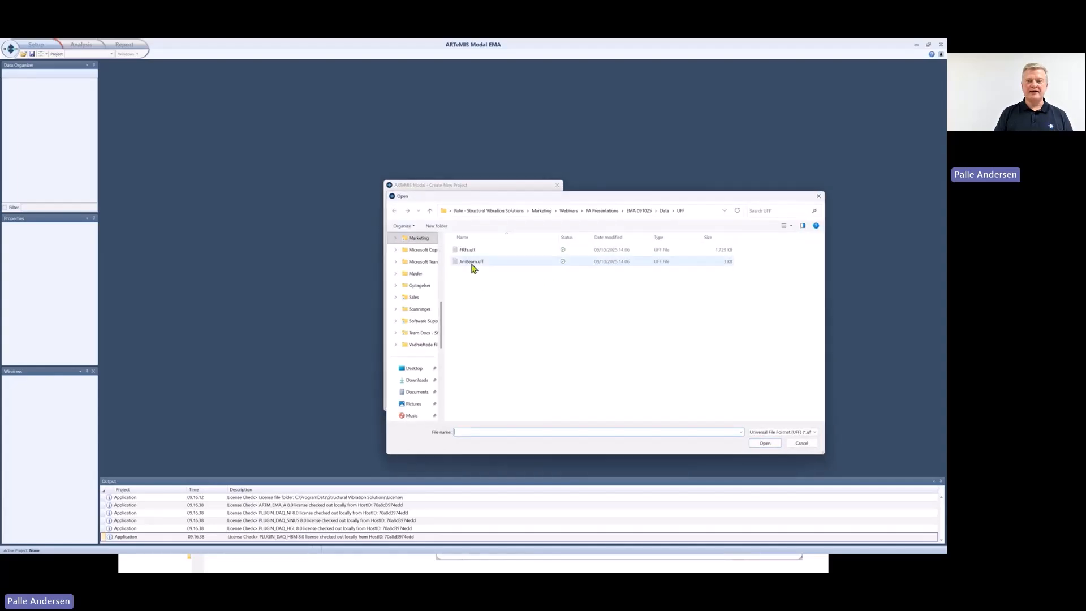
double_click(468, 252)
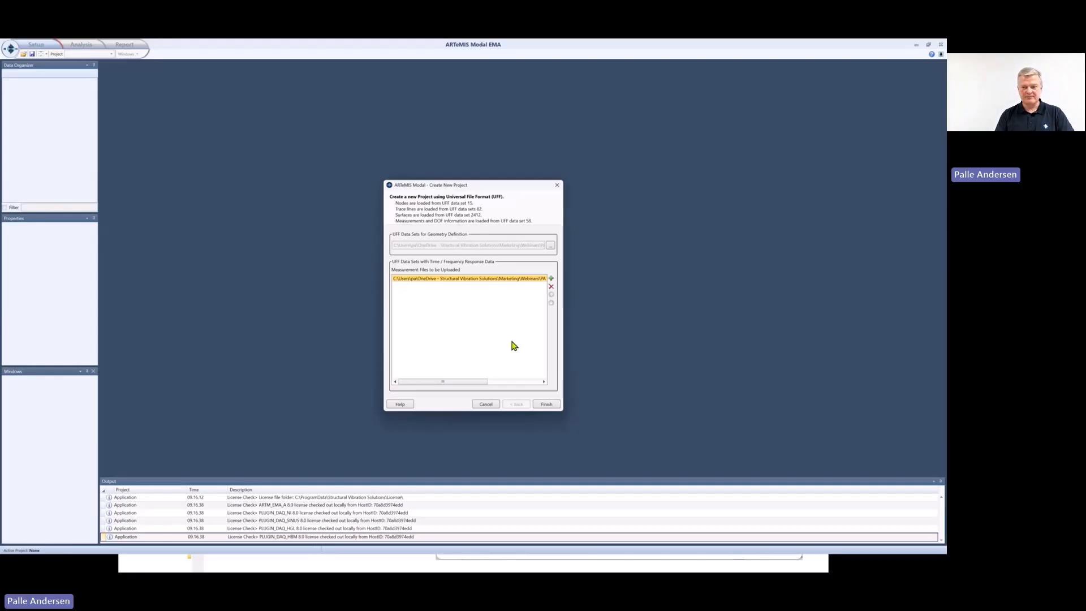
- Finish creating the UFF project, review the FRF channels in the import preview, and import all of them
left_click(547, 405)
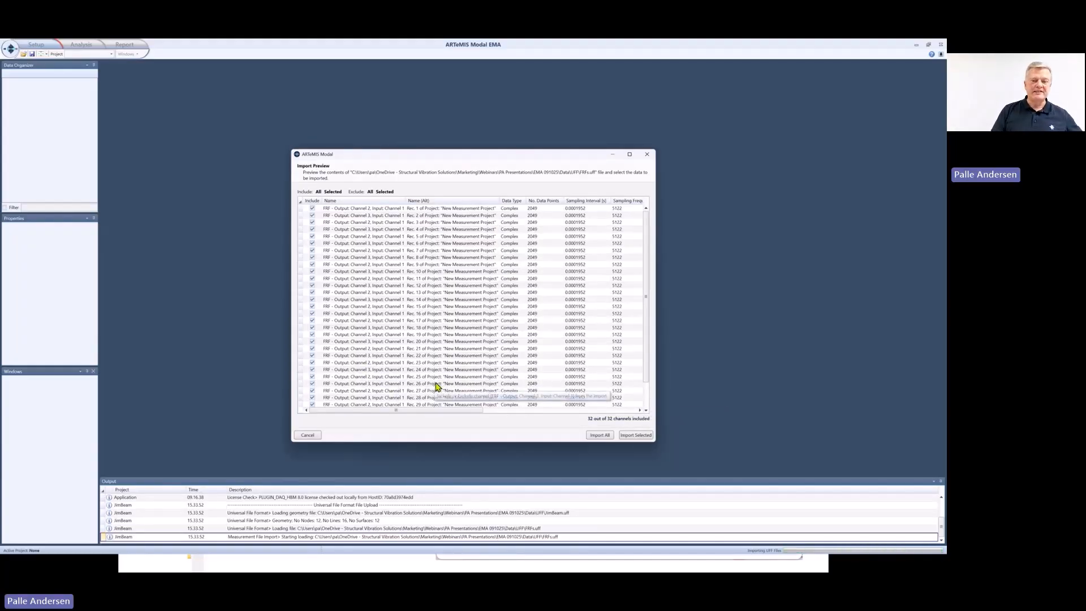
scroll(436, 386, "down", 2)
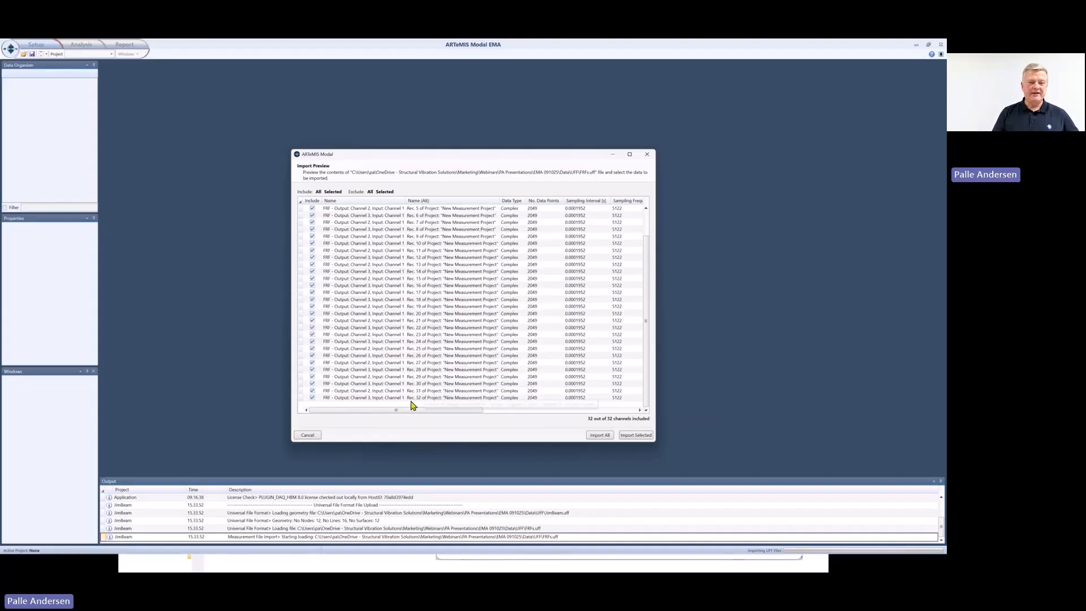
scroll(407, 396, "up", 1)
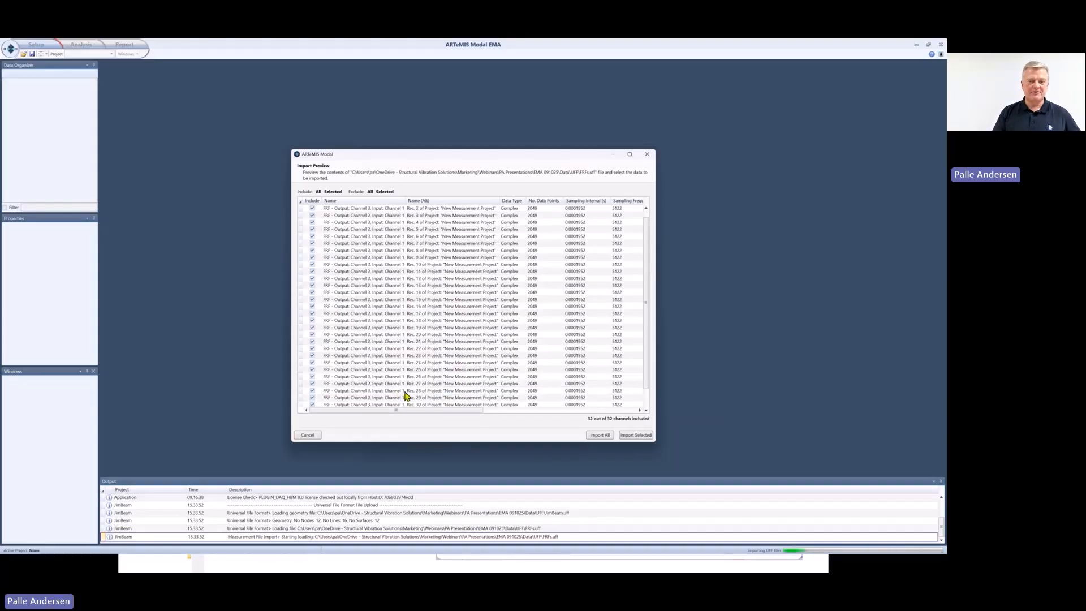
scroll(406, 396, "up", 1)
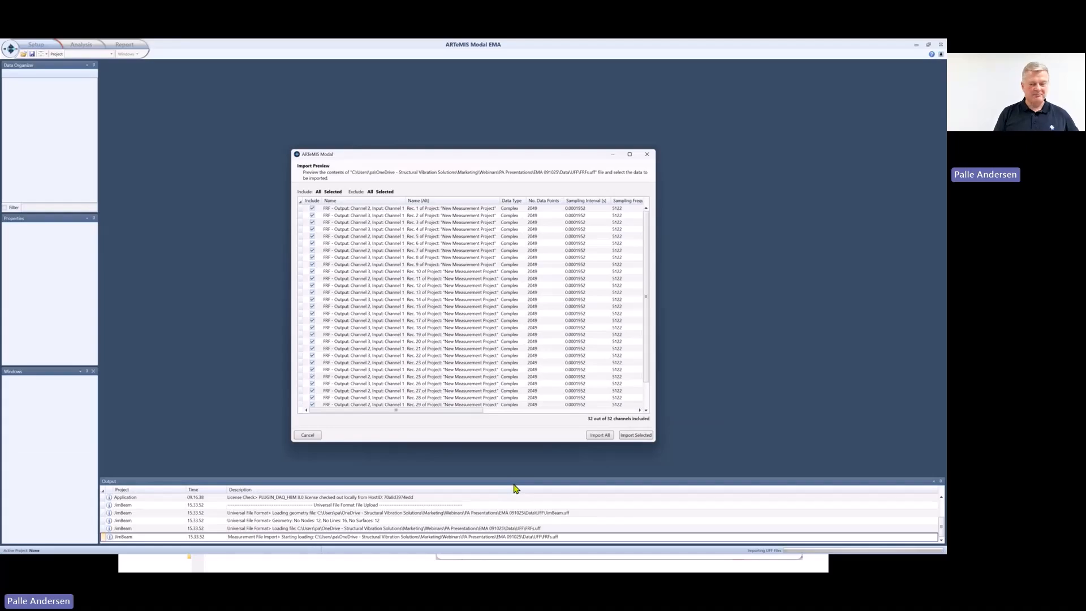
left_click(603, 437)
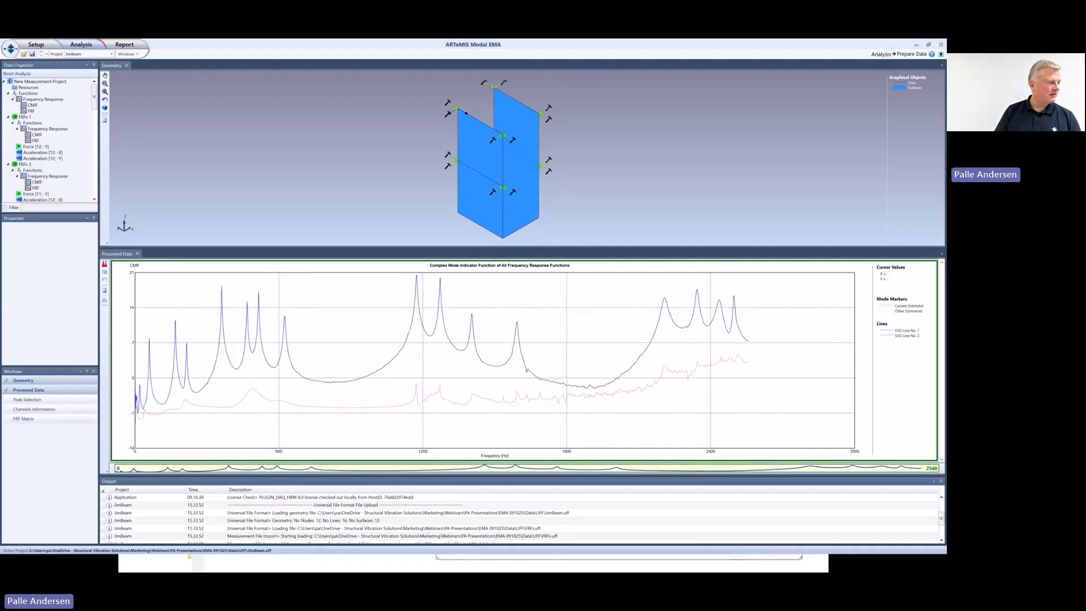
- Switch to the presentation and advance to the slide on EMA projects created using internal impact testing
left_click(526, 500)
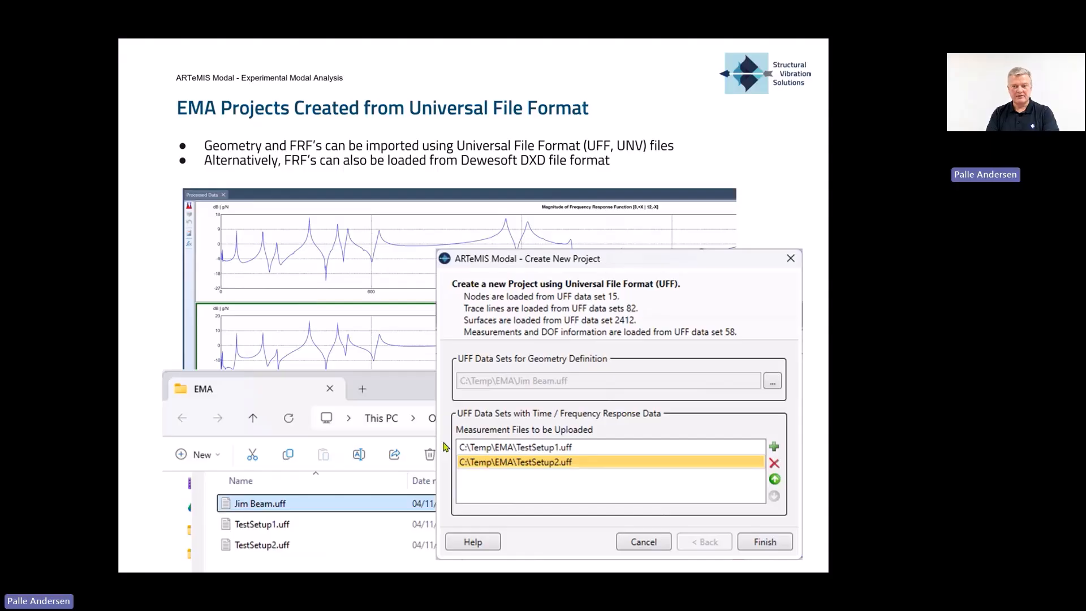
left_click(445, 447)
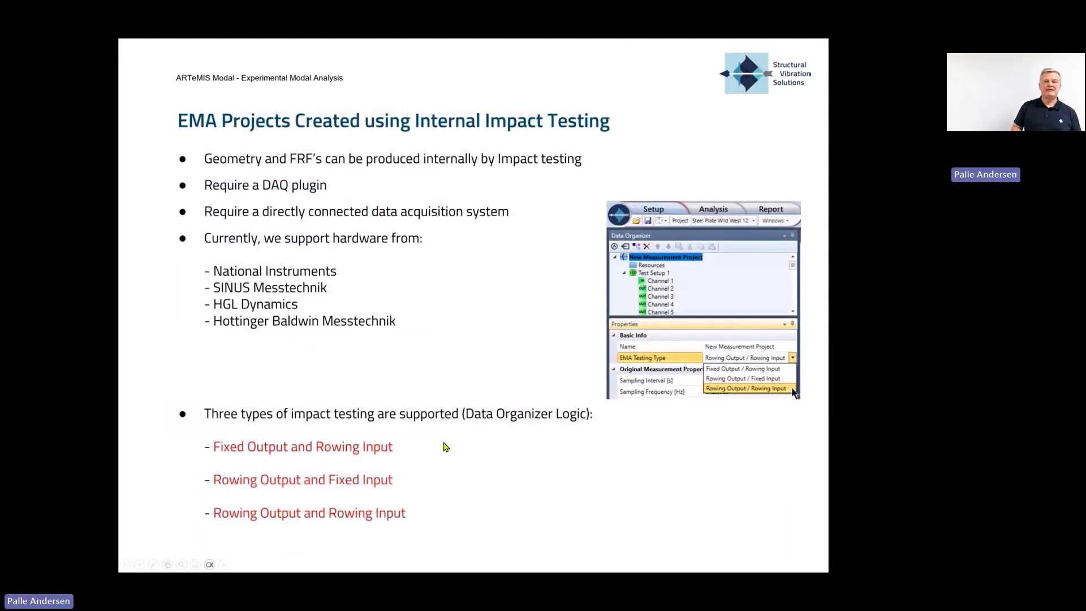
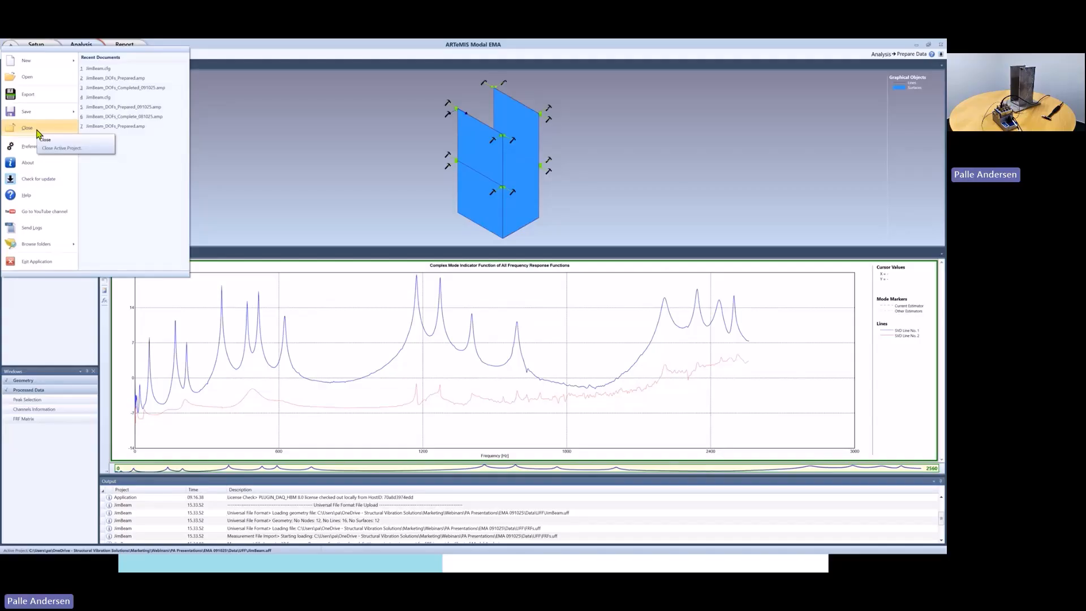
- Close the active JimBeam project without saving its changes
left_click(38, 133)
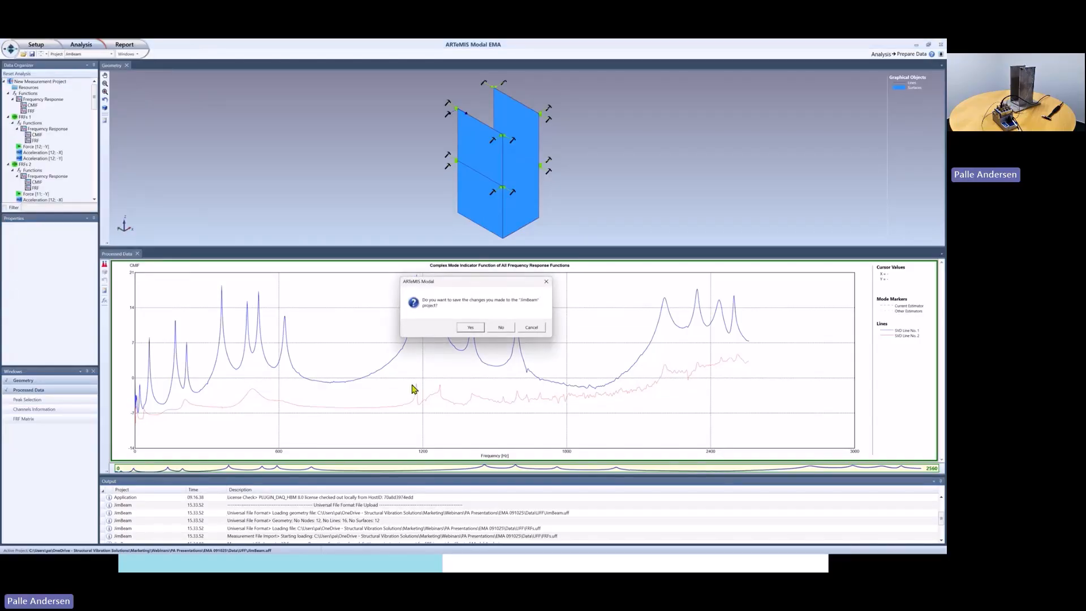
left_click(502, 327)
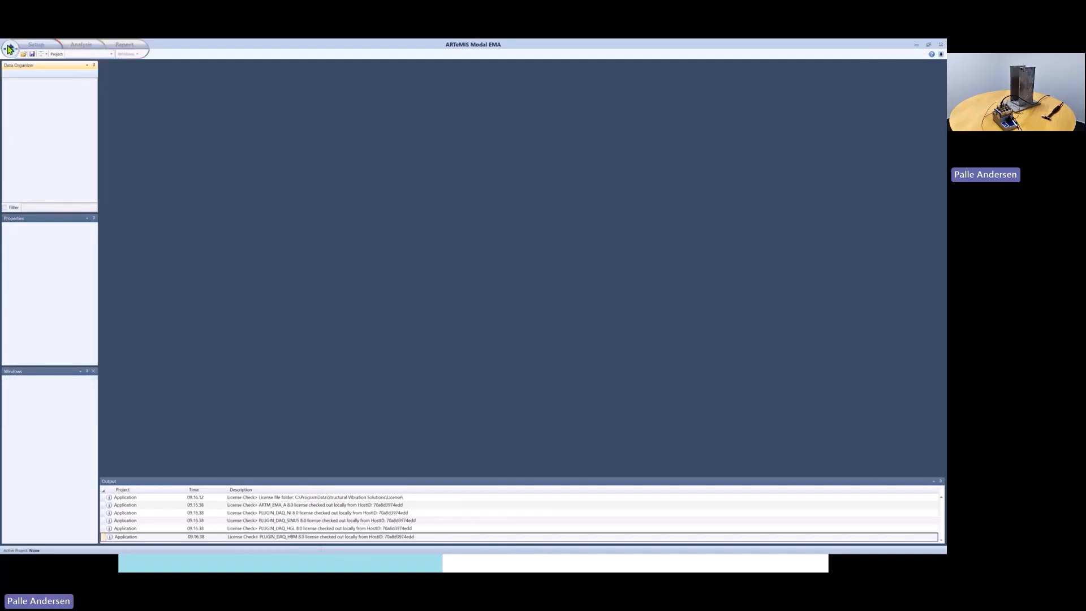
left_click(11, 49)
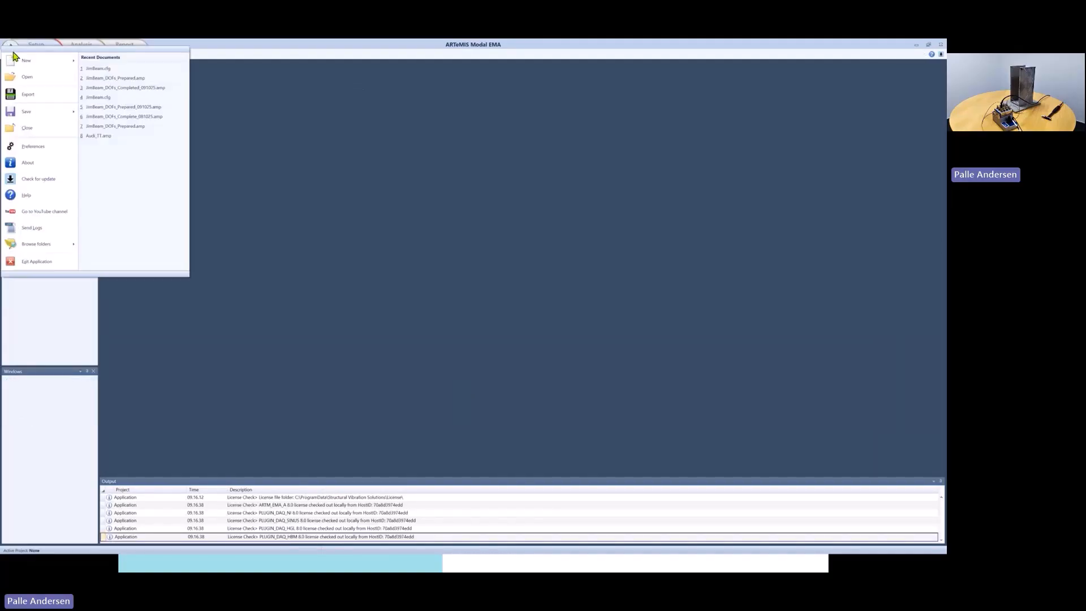
left_click(440, 391)
- Switch to File Explorer, open JimBeam_DOFs_Prepared.amp from the Blank subfolder of Data in ARTeMIS Modal EMA, and return to that program
key("alt+Tab")
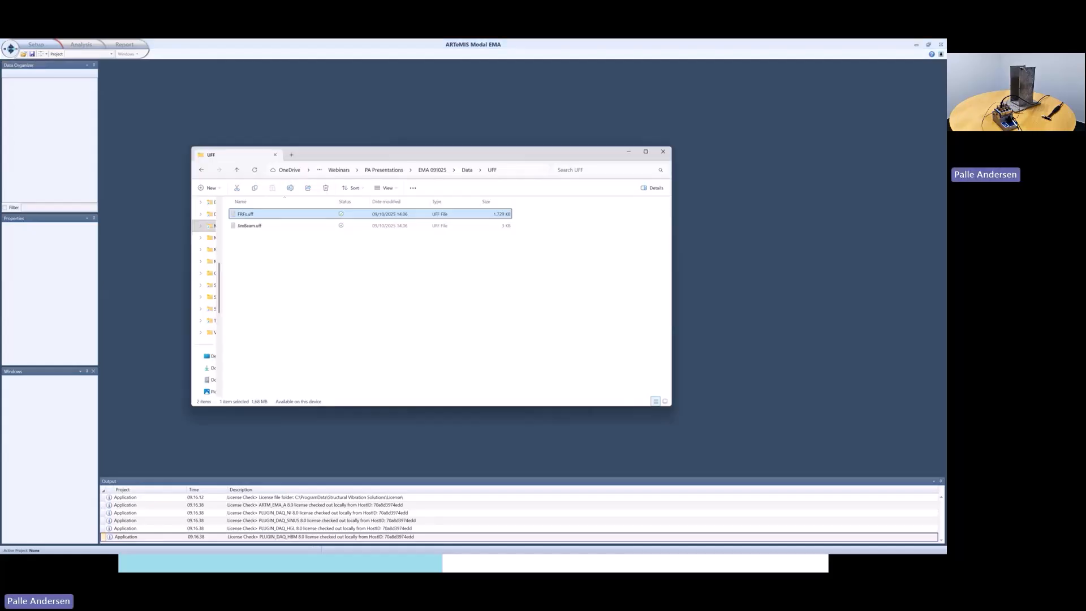
left_click(468, 172)
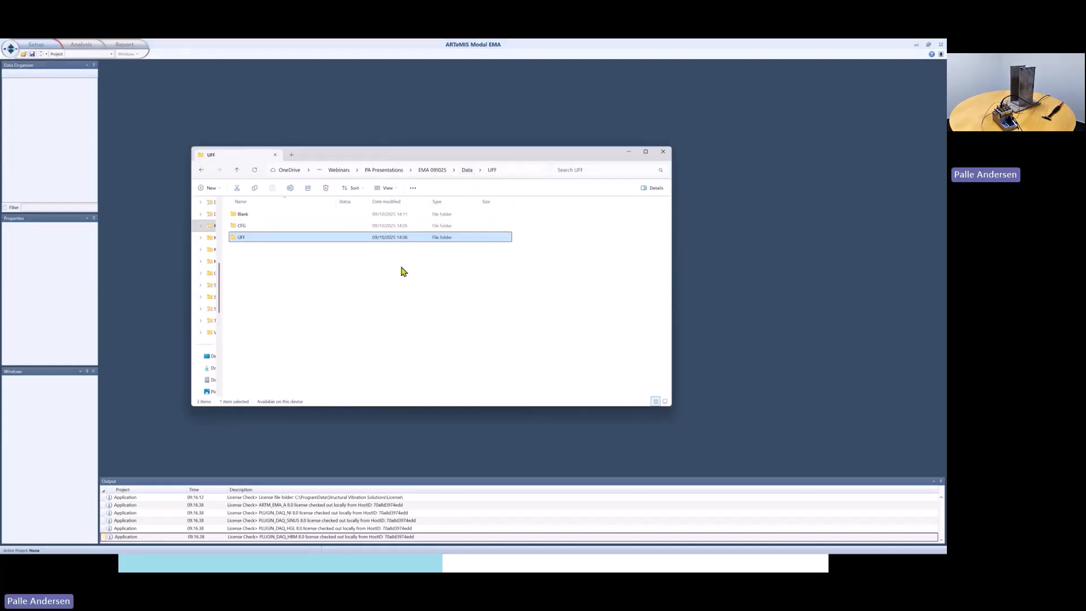
double_click(236, 216)
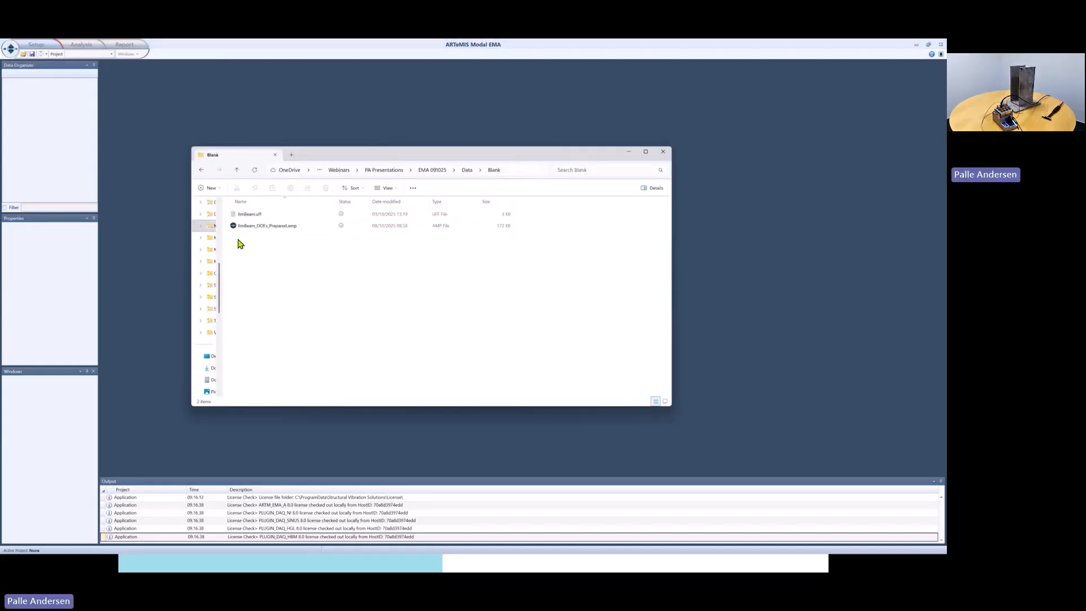
left_click_drag(259, 226, 323, 427)
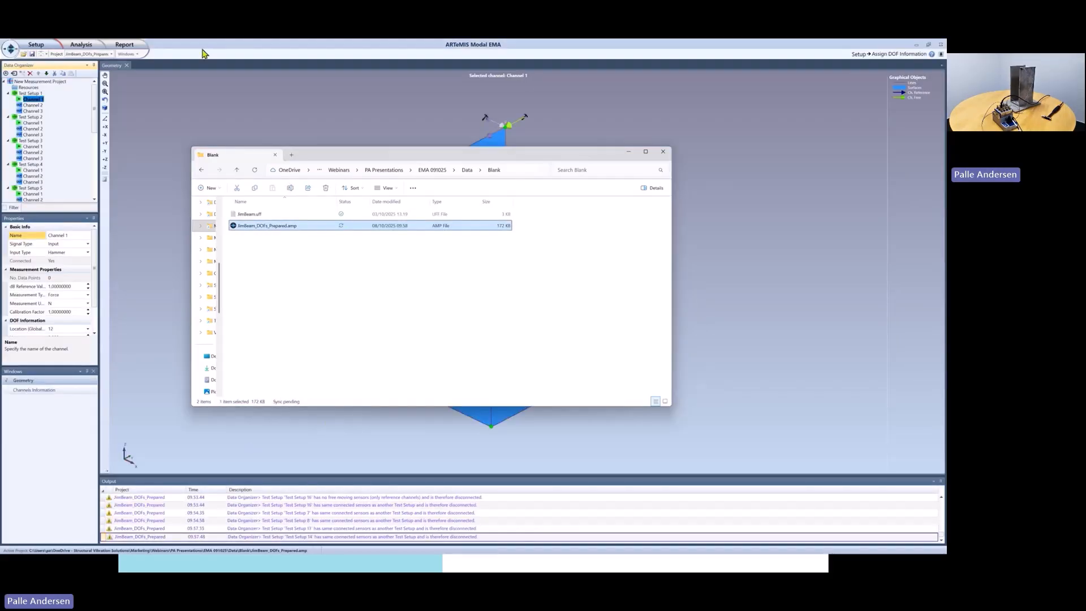
left_click(204, 54)
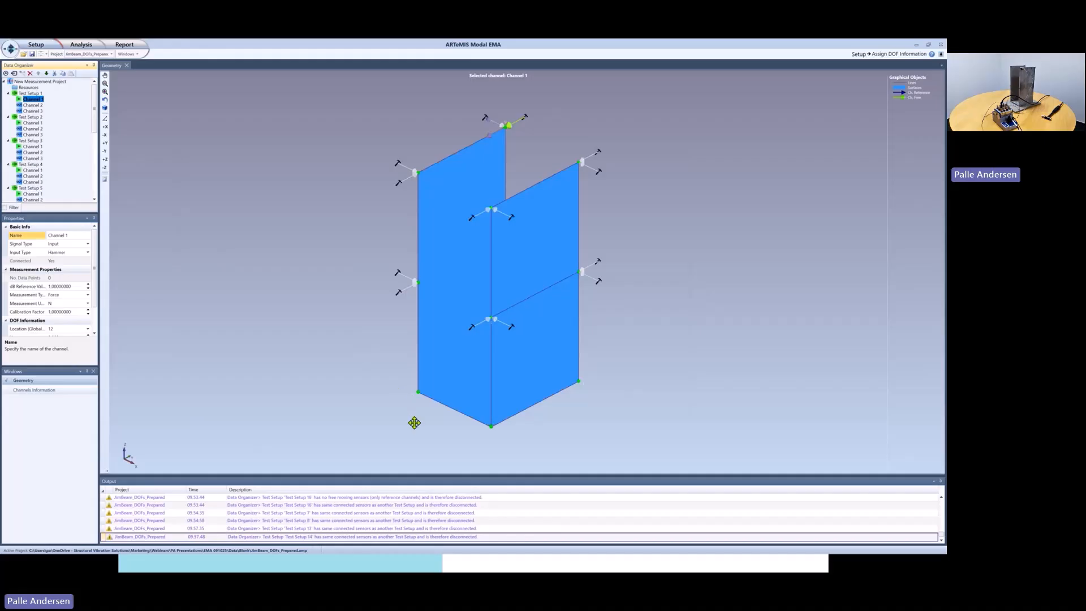
- Examine the hammer and accelerometer DOFs of Test Setup 1 on the geometry from several angles, including Channels 2 and 3
left_click_drag(415, 423, 417, 424)
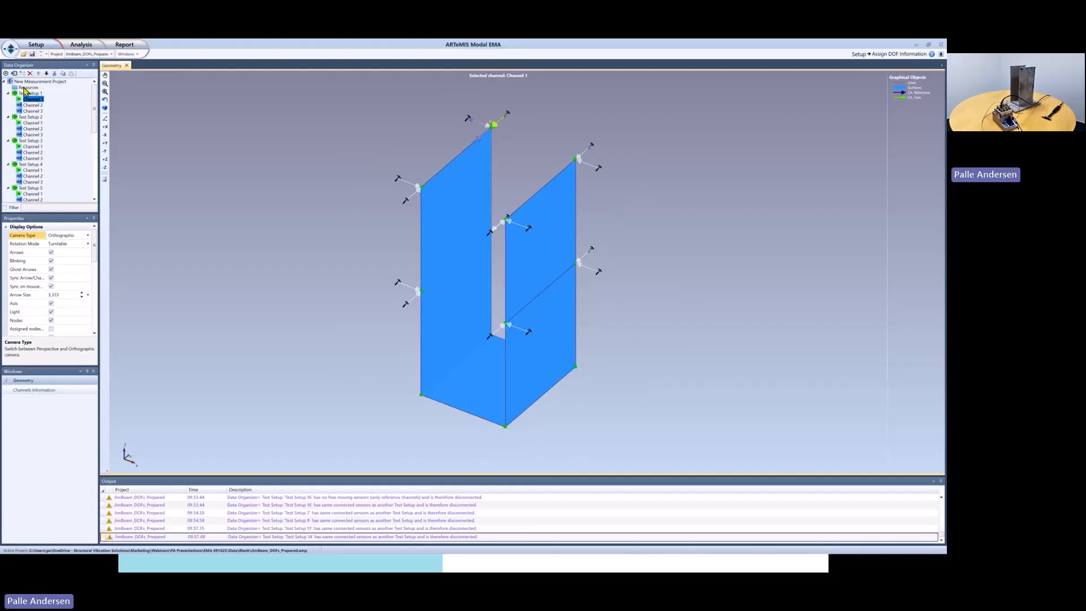
mouse_move(24, 114)
left_click_drag(317, 277, 369, 266)
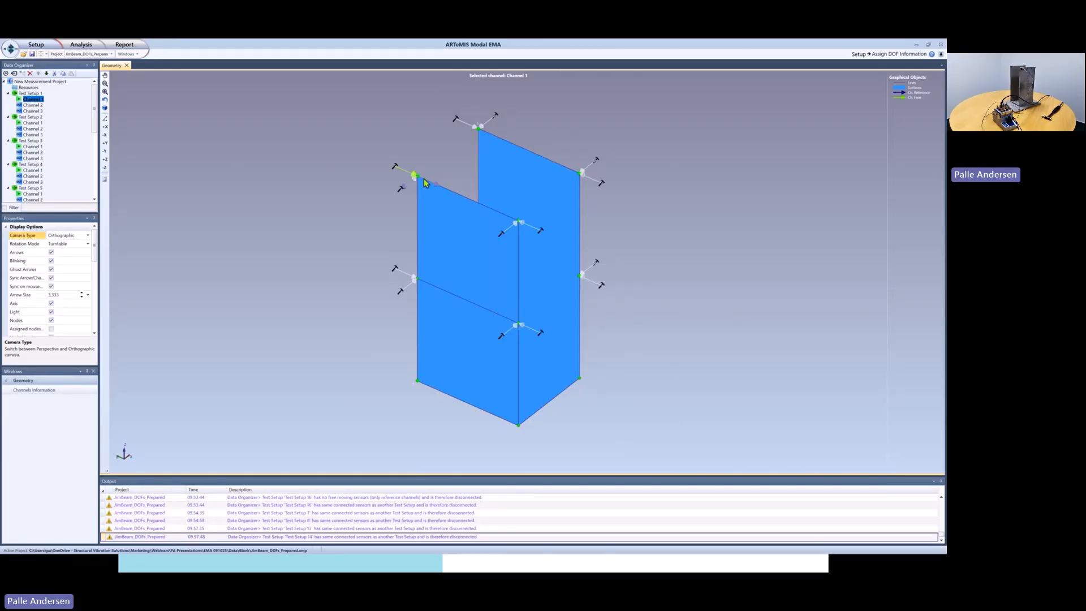
left_click(34, 106)
left_click(32, 111)
mouse_move(32, 96)
left_click_drag(439, 453, 413, 455)
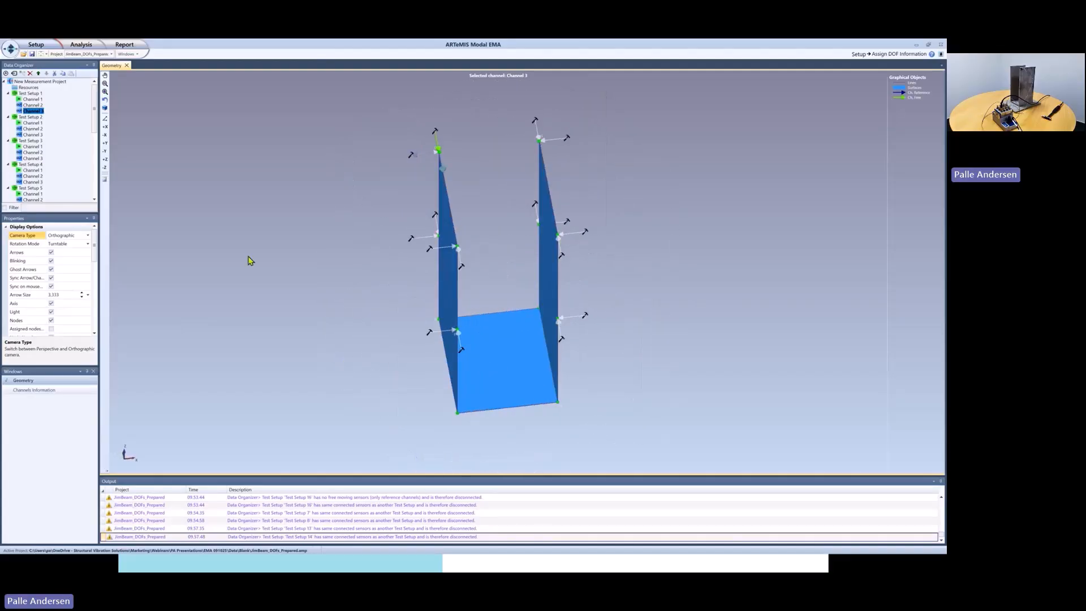
- Start the National Instruments data acquisition configuration and set the sensor type of cDAQ1Mod1/ai0 to Force
left_click(35, 45)
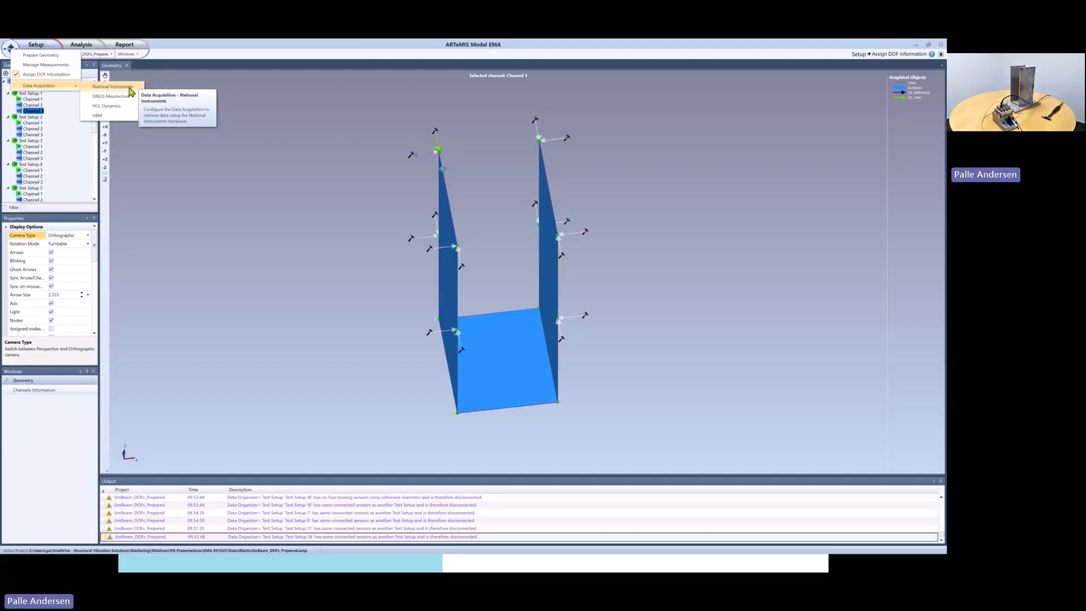
left_click(131, 91)
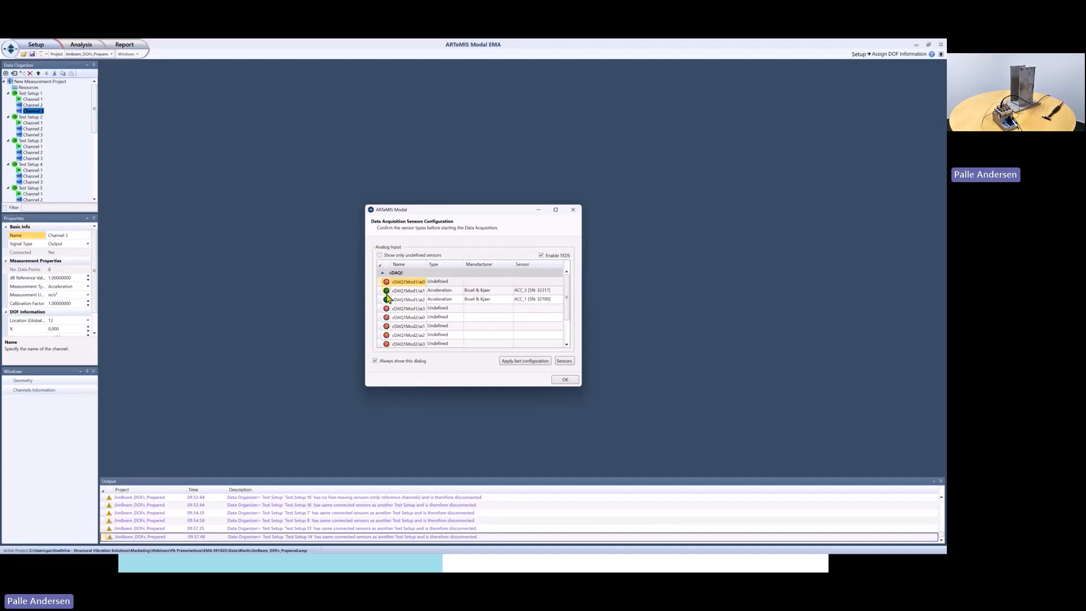
mouse_move(388, 306)
left_click(448, 282)
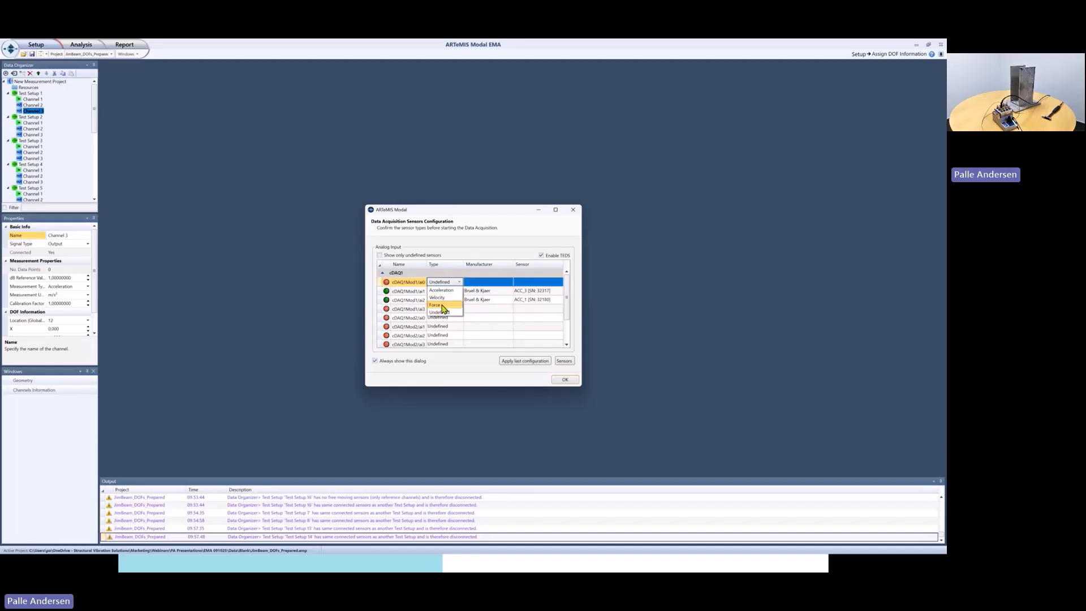
left_click(442, 309)
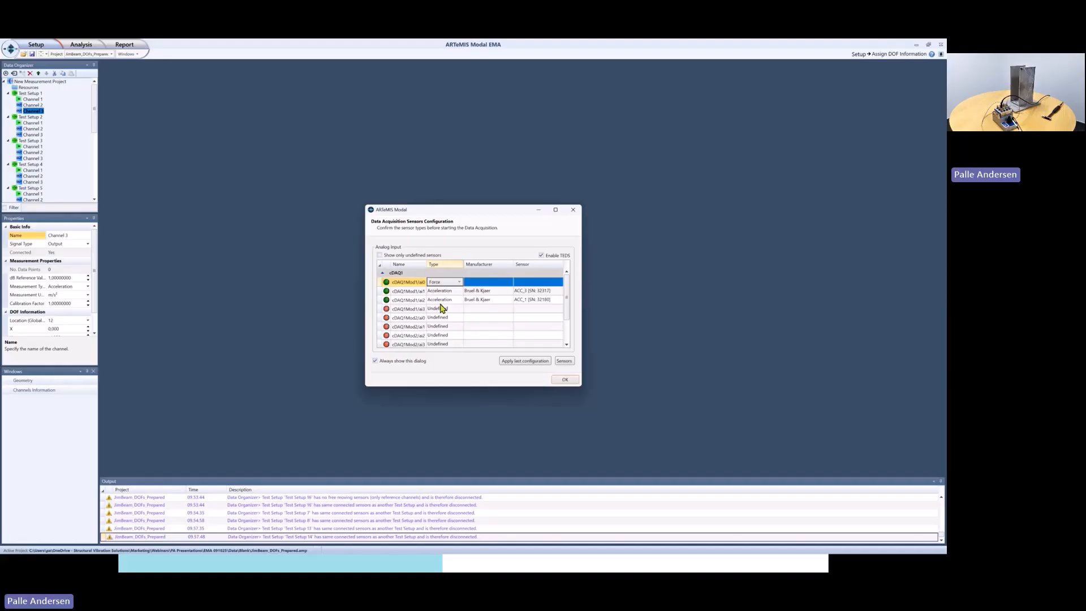
- Assign the PCB Impact Hammer sensor to cDAQ1Mod1/ai0 and confirm the sensor settings
left_click(525, 283)
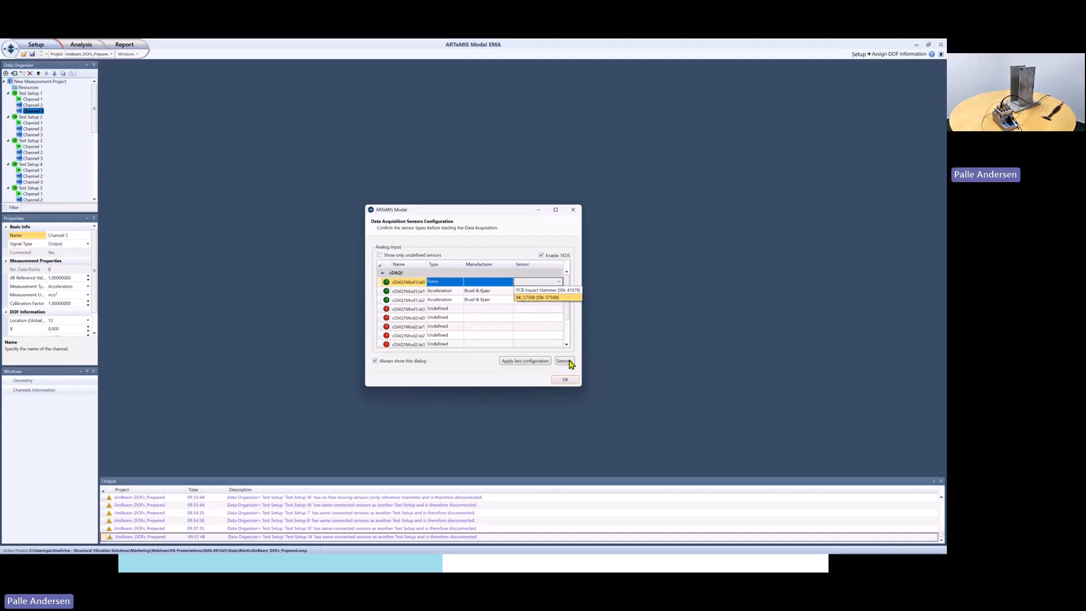
left_click(552, 291)
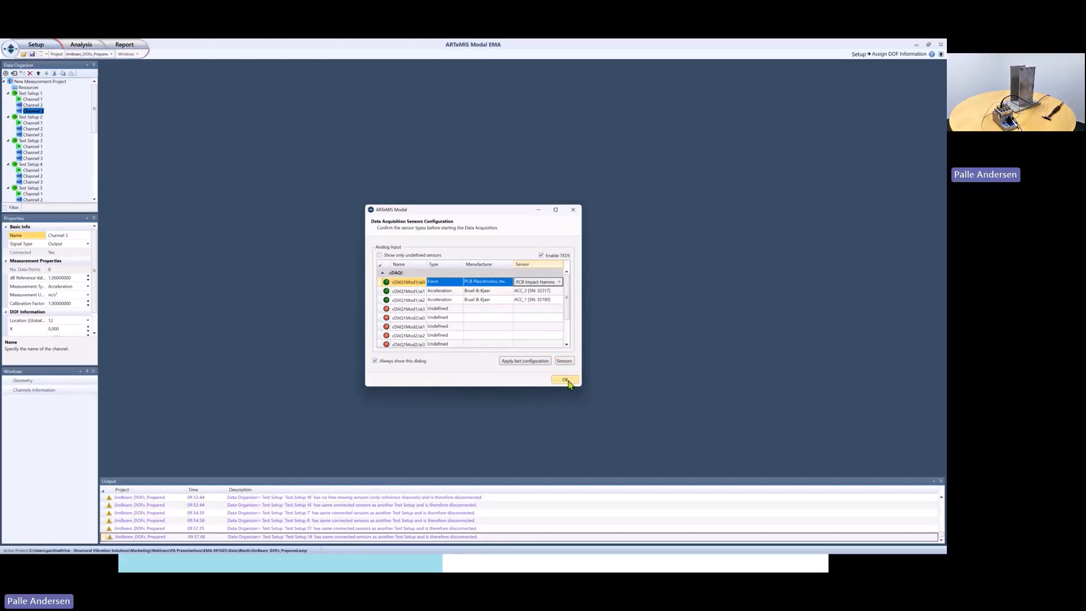
left_click(566, 380)
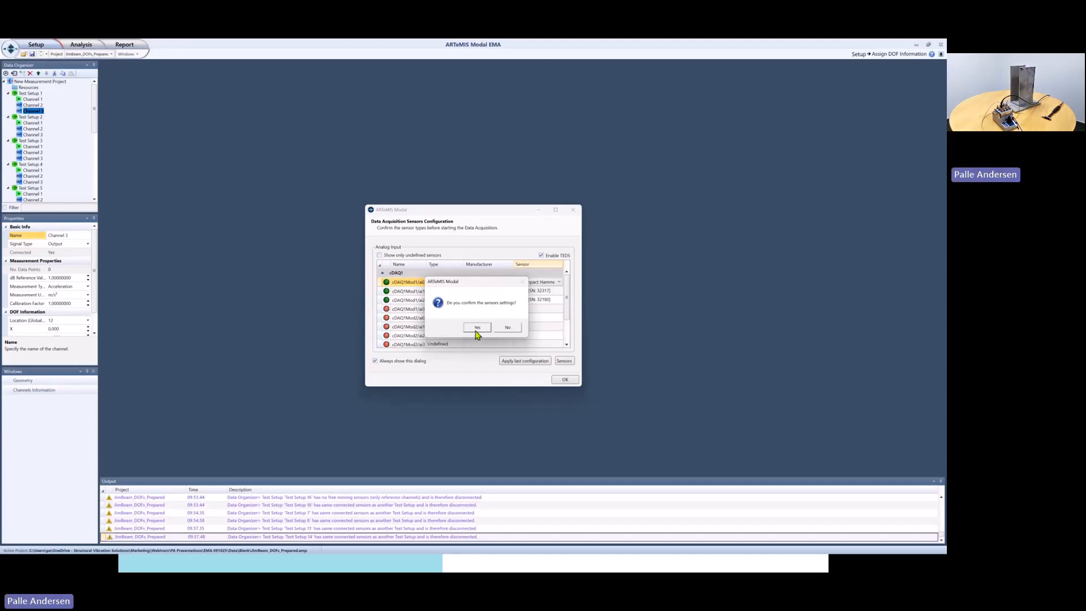
left_click(477, 334)
left_click(479, 328)
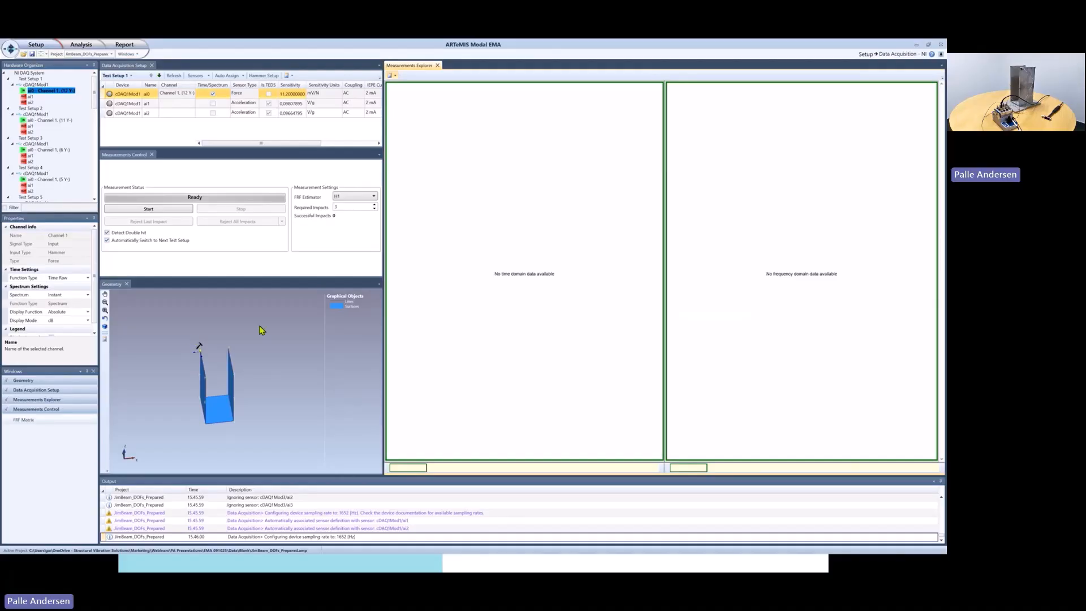
- Automatically assign the channels to the sensors for all test setups
left_click(229, 77)
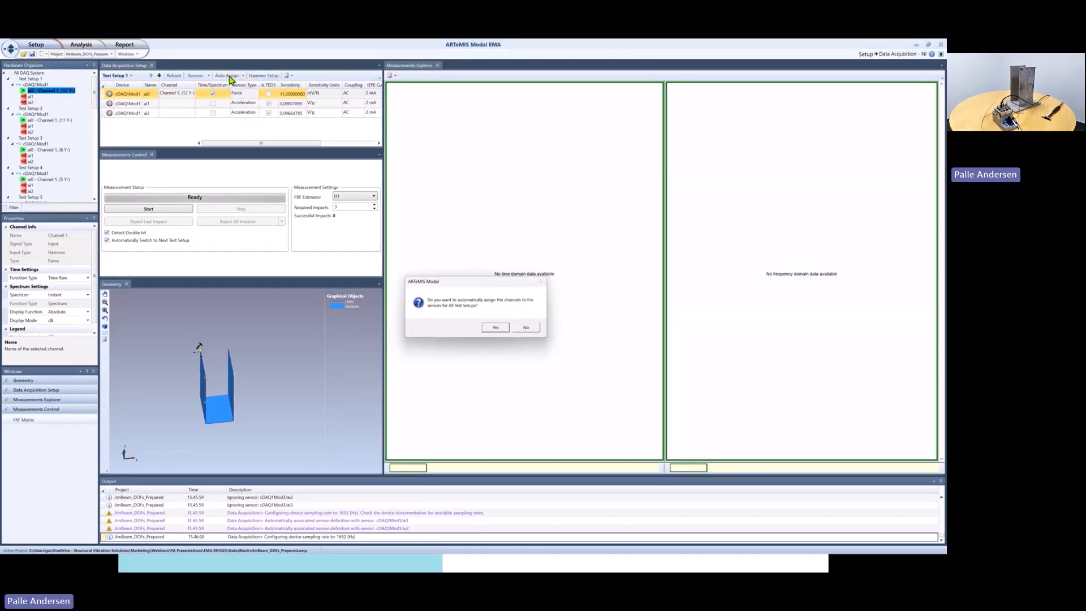
left_click(495, 328)
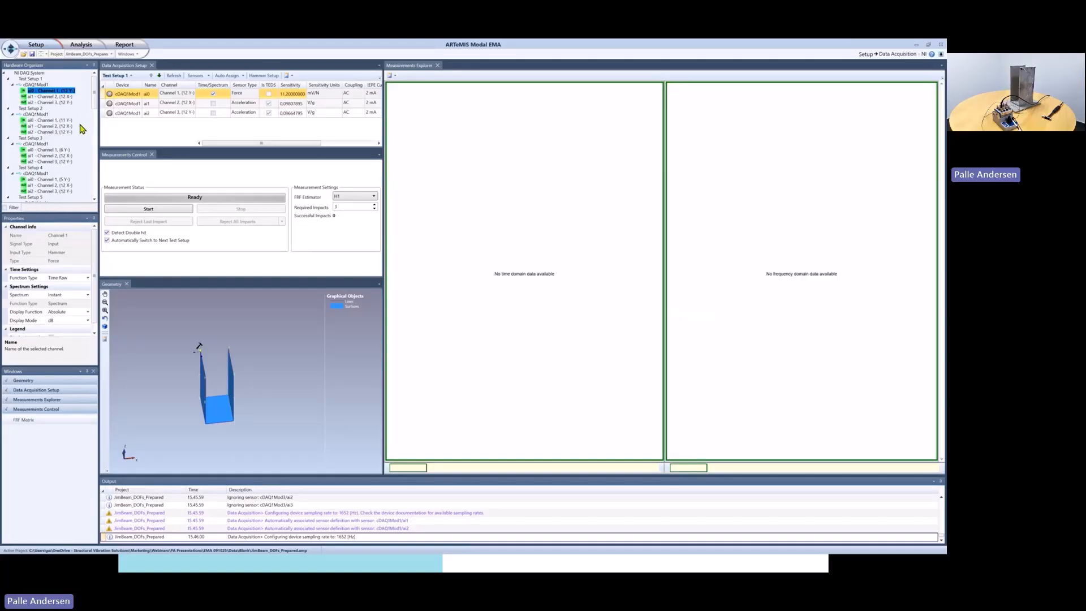
- Show the FRF Matrix window and dock it between the Data Acquisition Setup and Measurements Control windows
left_click(39, 422)
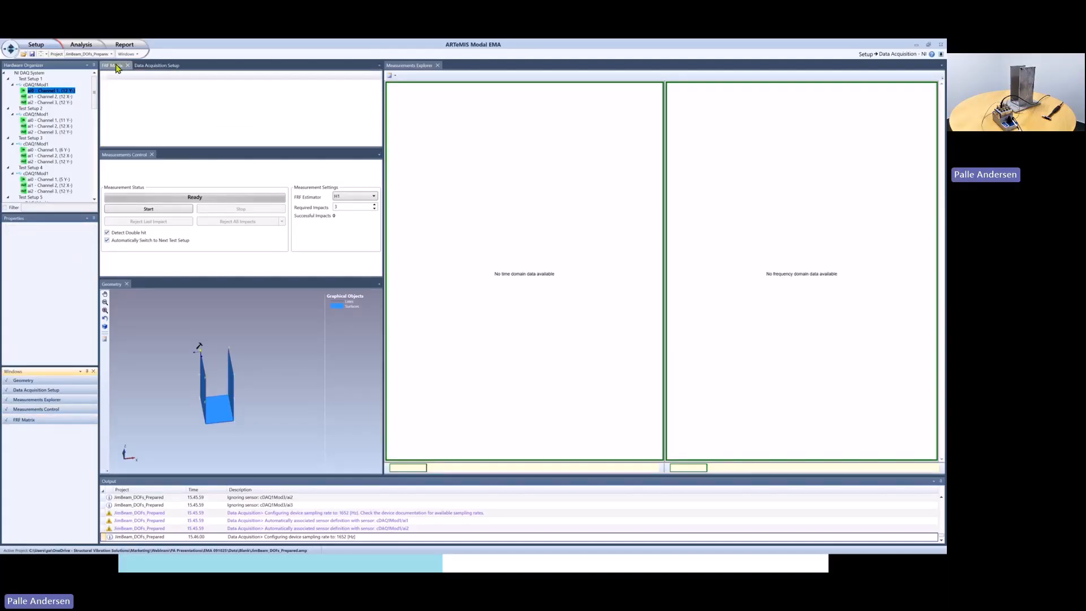
left_click(117, 67)
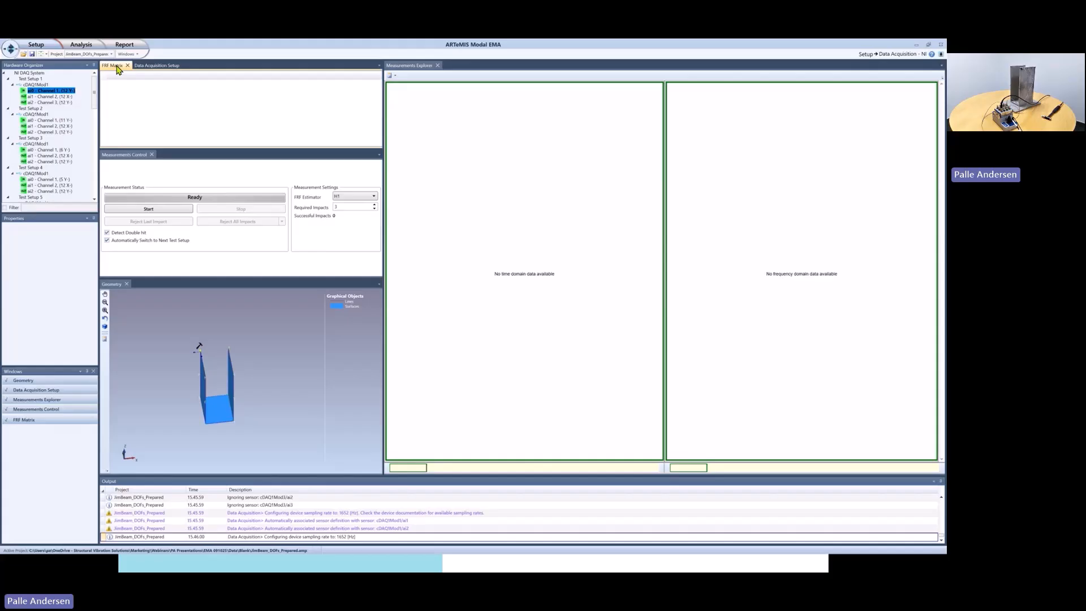
left_click_drag(117, 67, 243, 128)
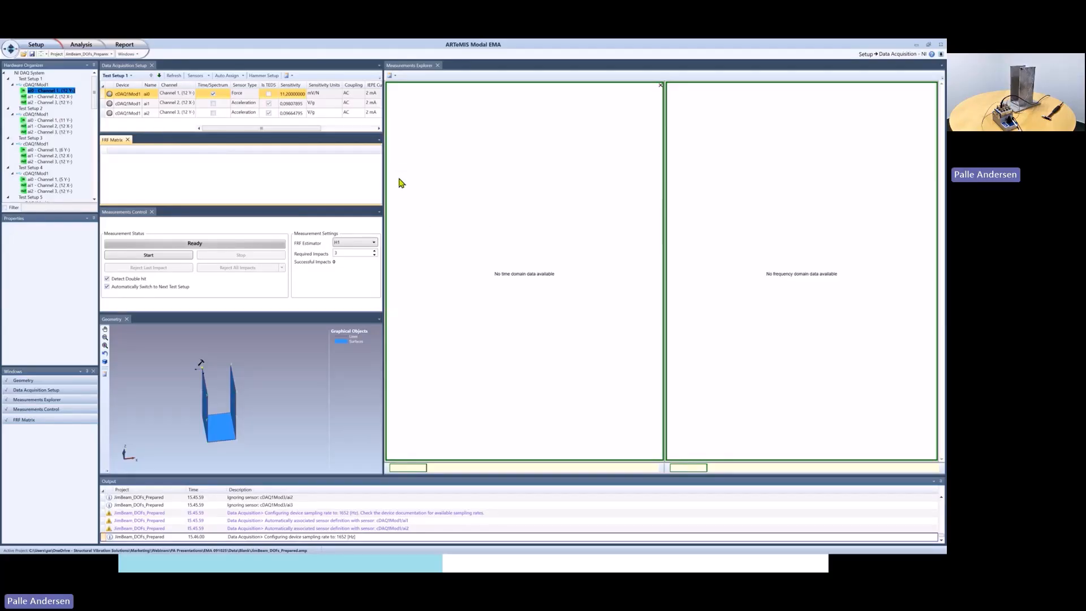
- Open the hammer setup and set the sampling frequency to 5120 Hz
left_click(274, 77)
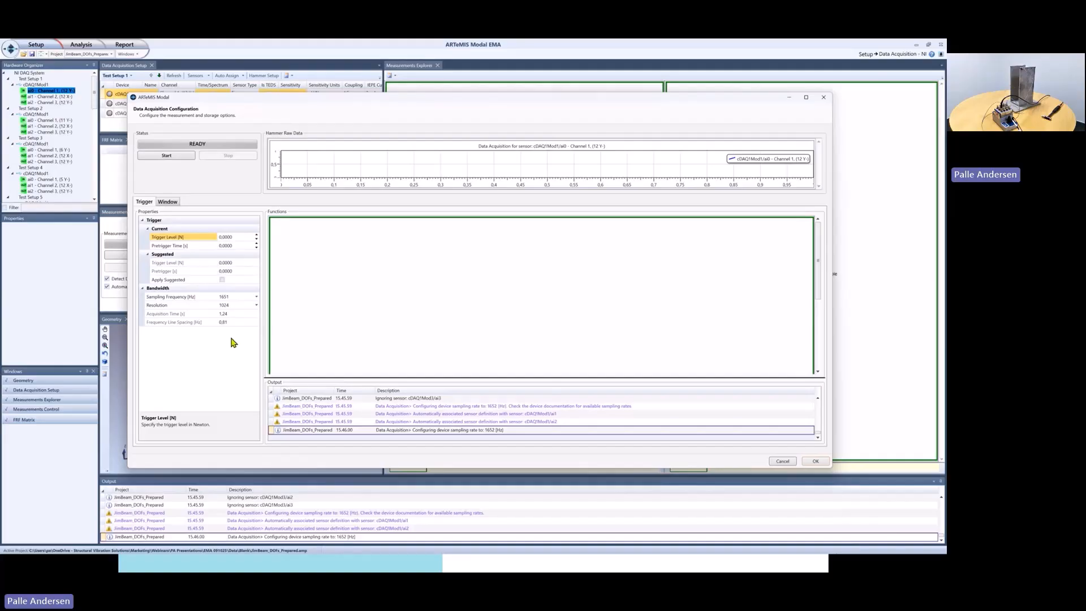
left_click(237, 299)
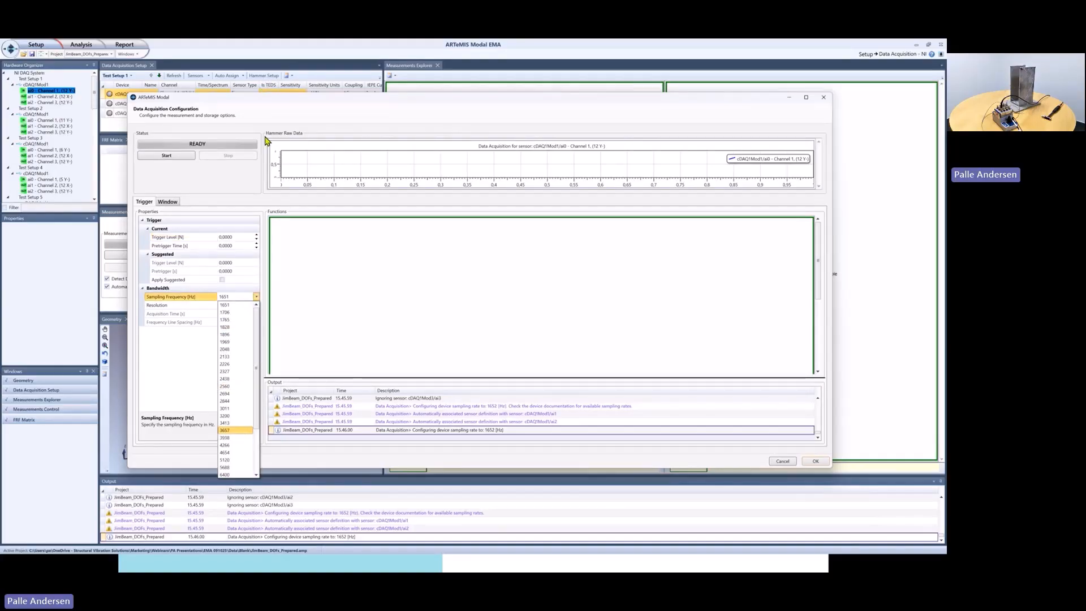
left_click(230, 461)
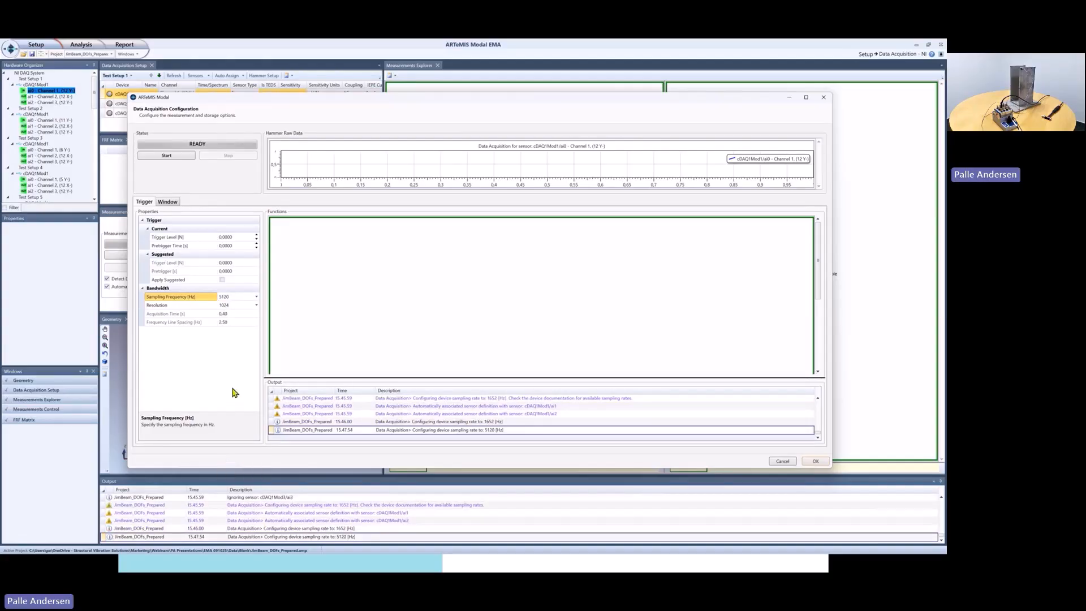
- Set the resolution to 2048 and apply the trigger level and pretrigger time suggested from recorded test hammer impacts
left_click(241, 306)
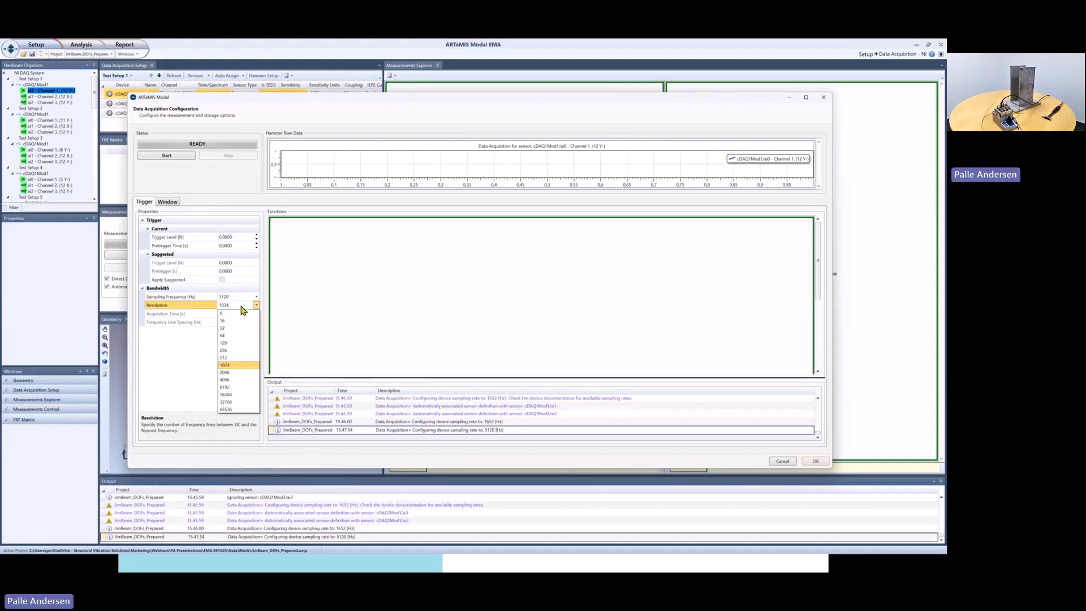
left_click(240, 373)
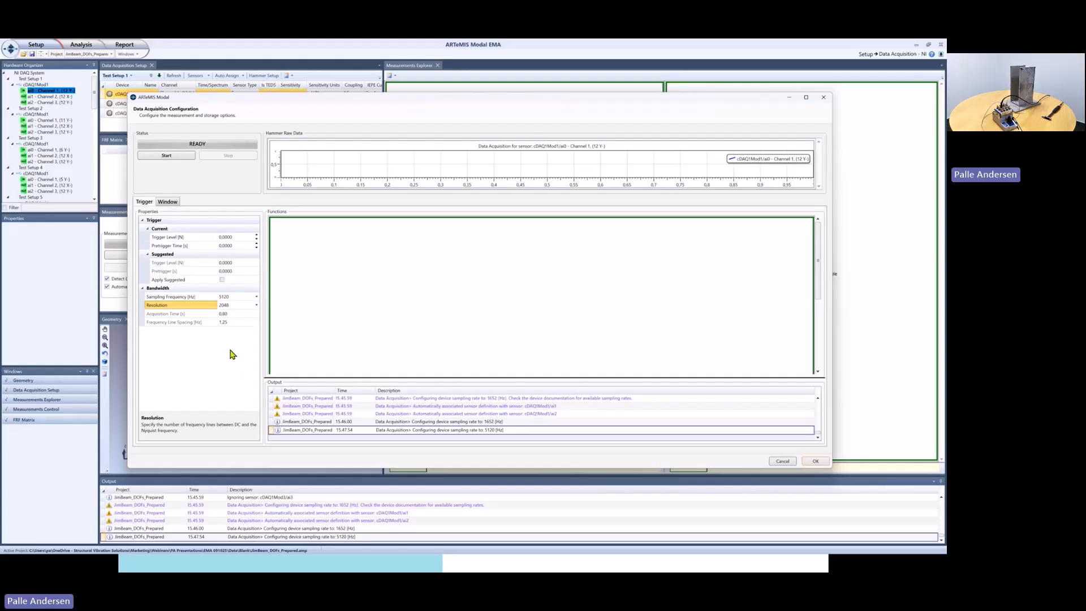
left_click(166, 158)
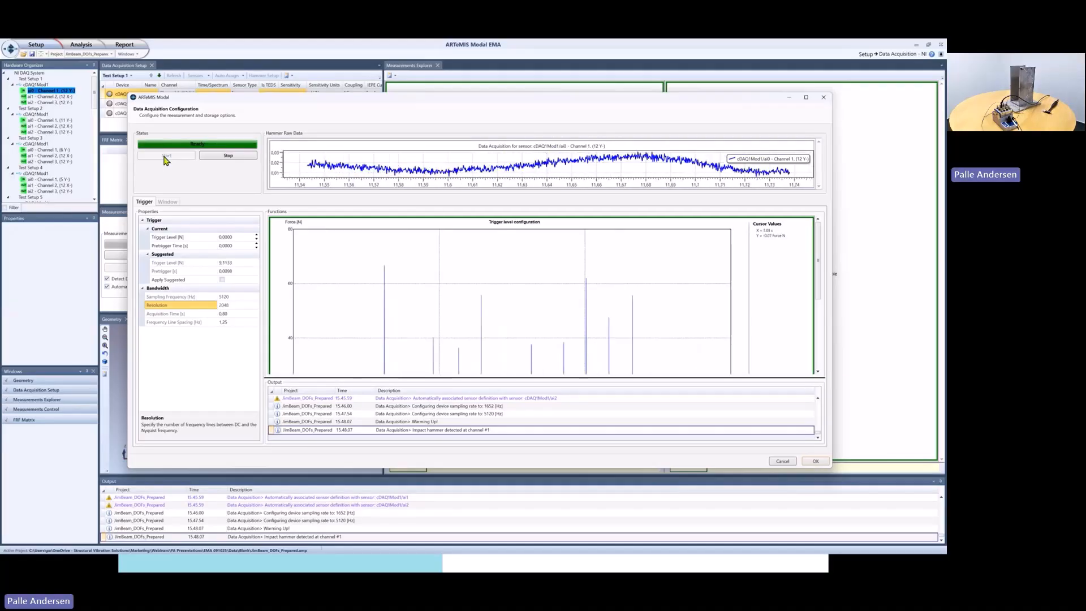
left_click(806, 97)
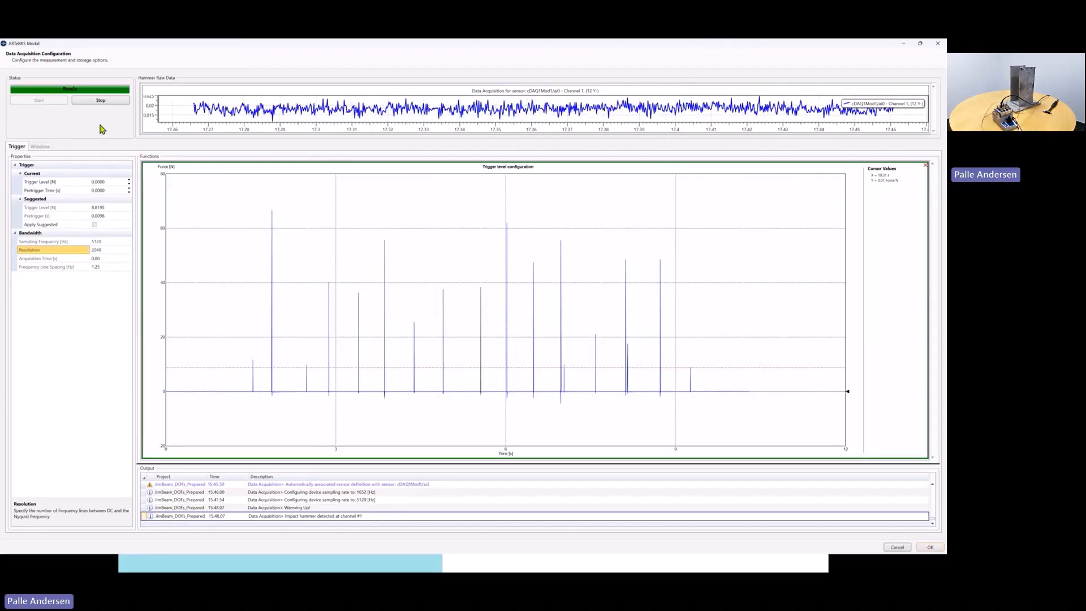
left_click(99, 100)
left_click(477, 329)
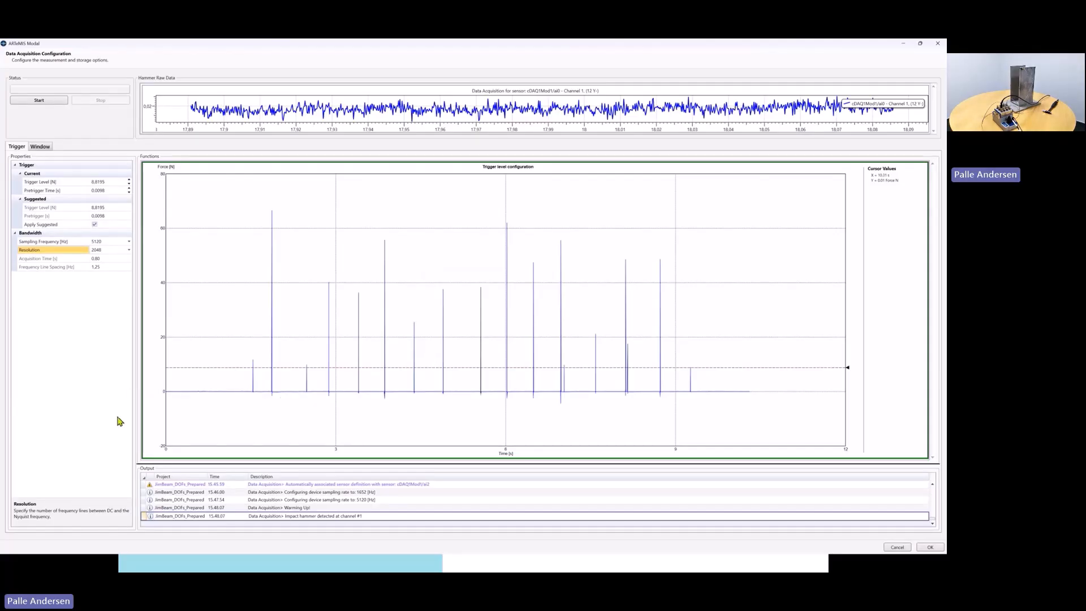
- Set the window type for the force channel to Force and record test impacts in the window setup
left_click(45, 148)
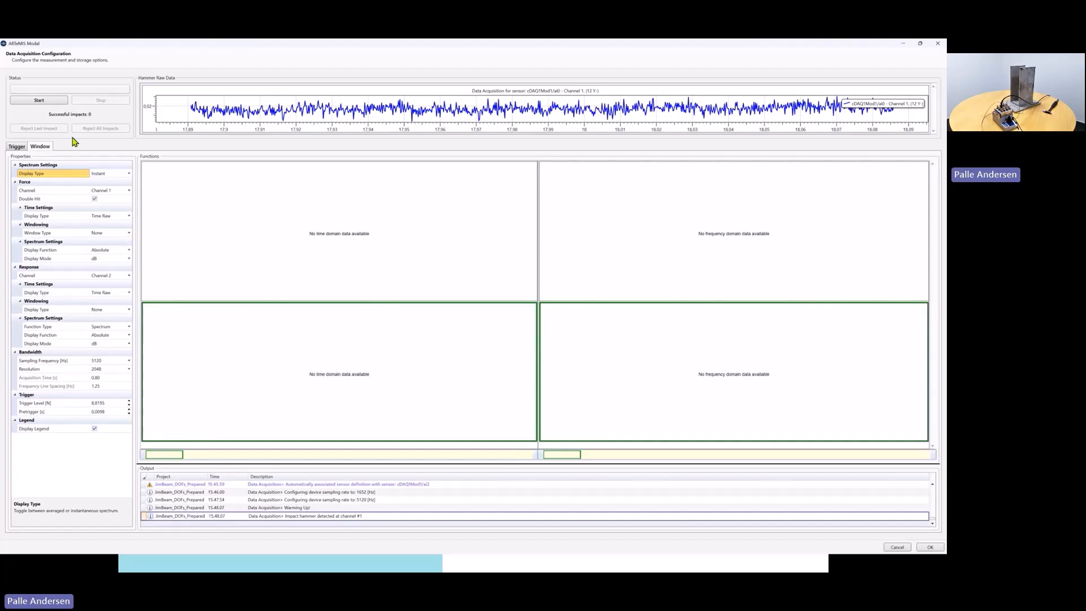
left_click(128, 234)
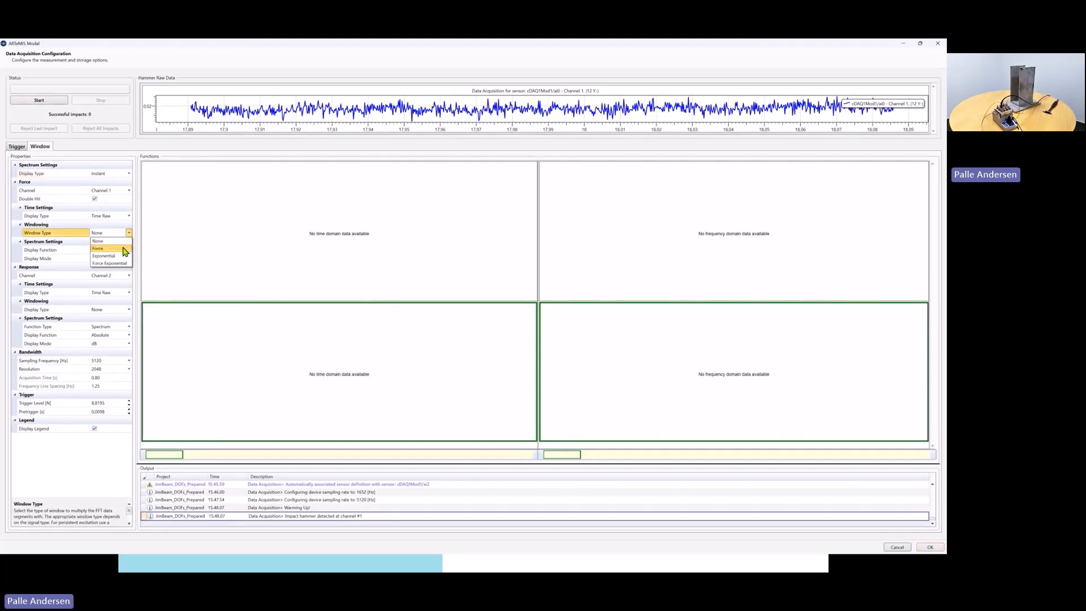
left_click(125, 250)
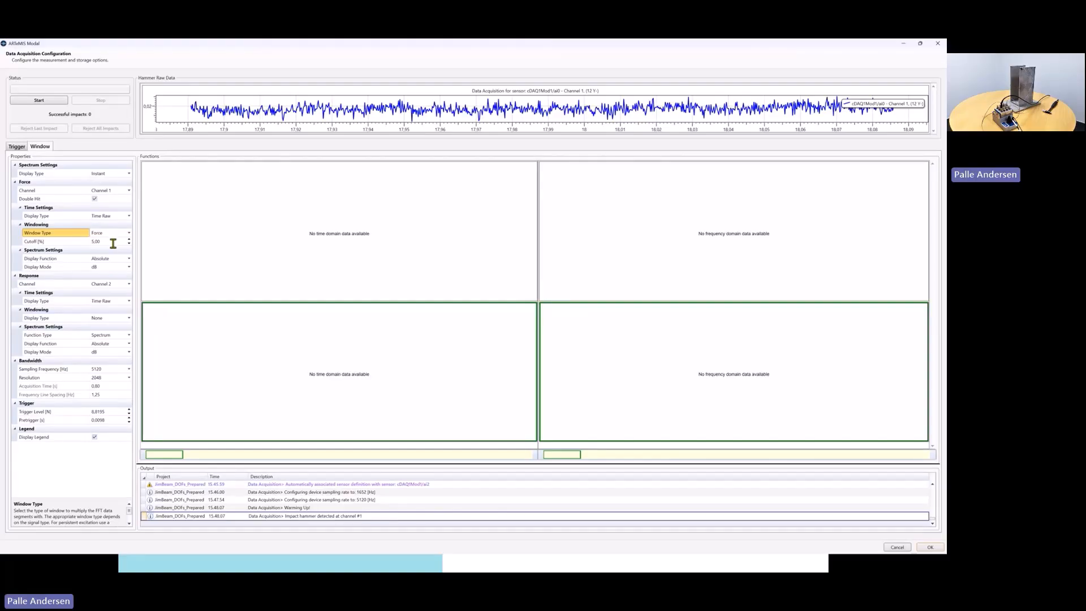
left_click(57, 104)
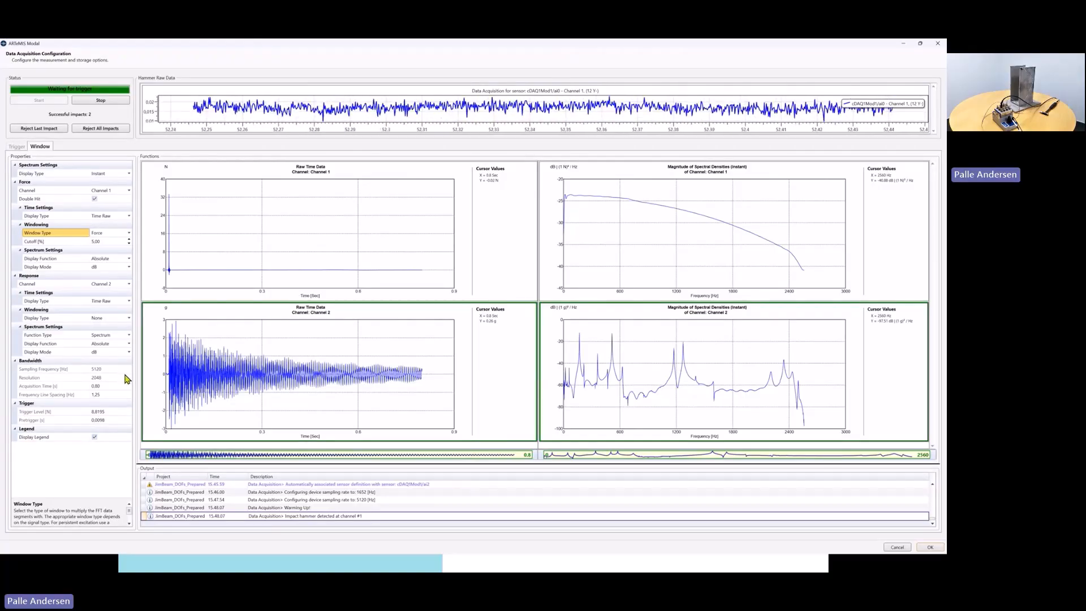
- Apply an Exponential window with 5% decay to the response channel
left_click(129, 319)
left_click(129, 320)
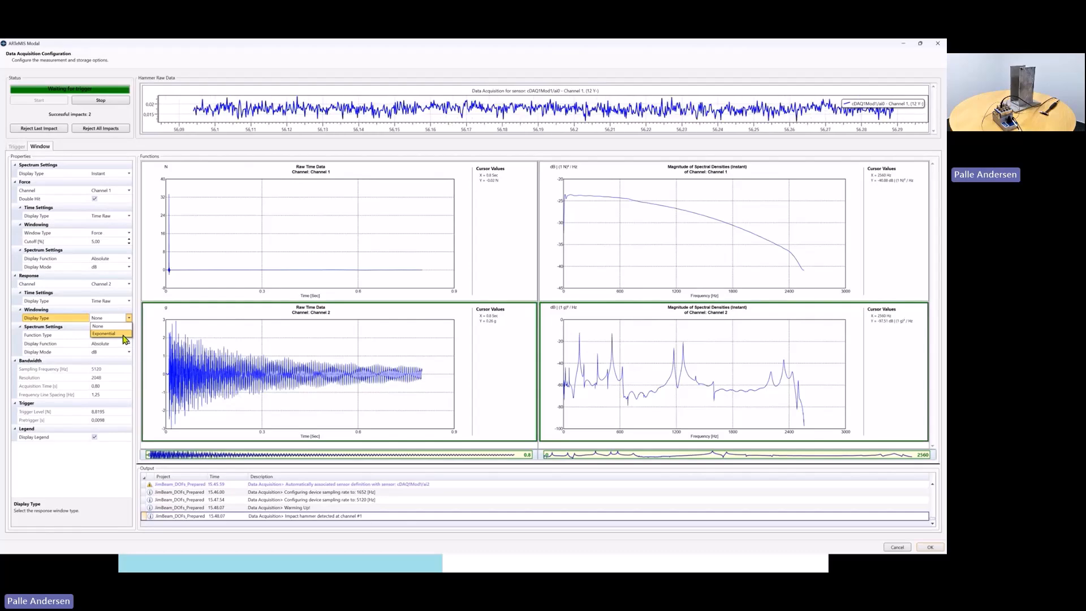
left_click(125, 339)
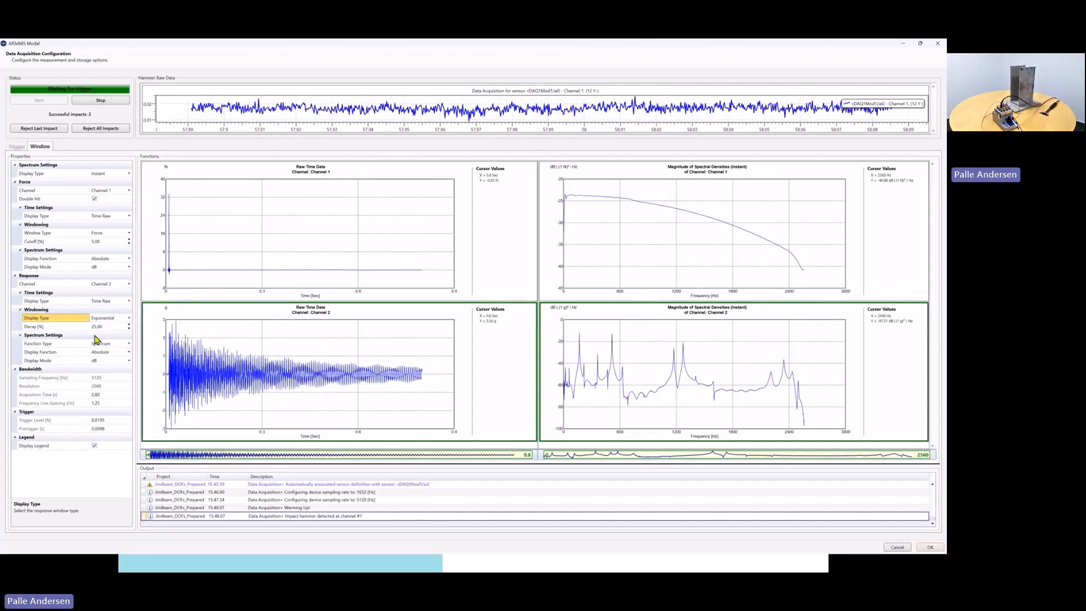
left_click(94, 327)
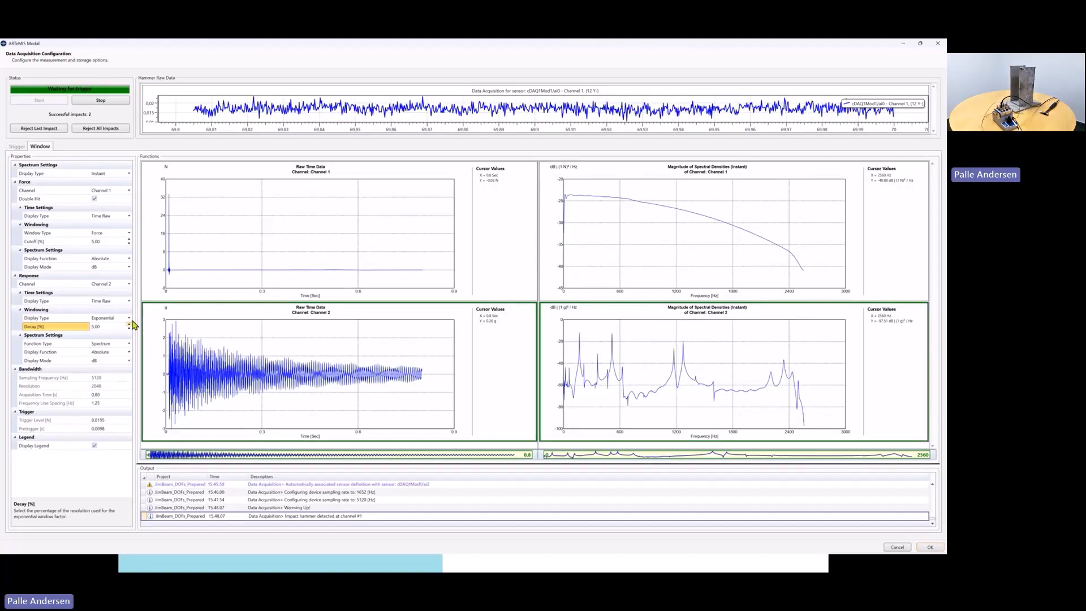
- View the response as Time Windowed, and switch its time display type to Time Raw And Window
left_click(130, 301)
left_click(129, 301)
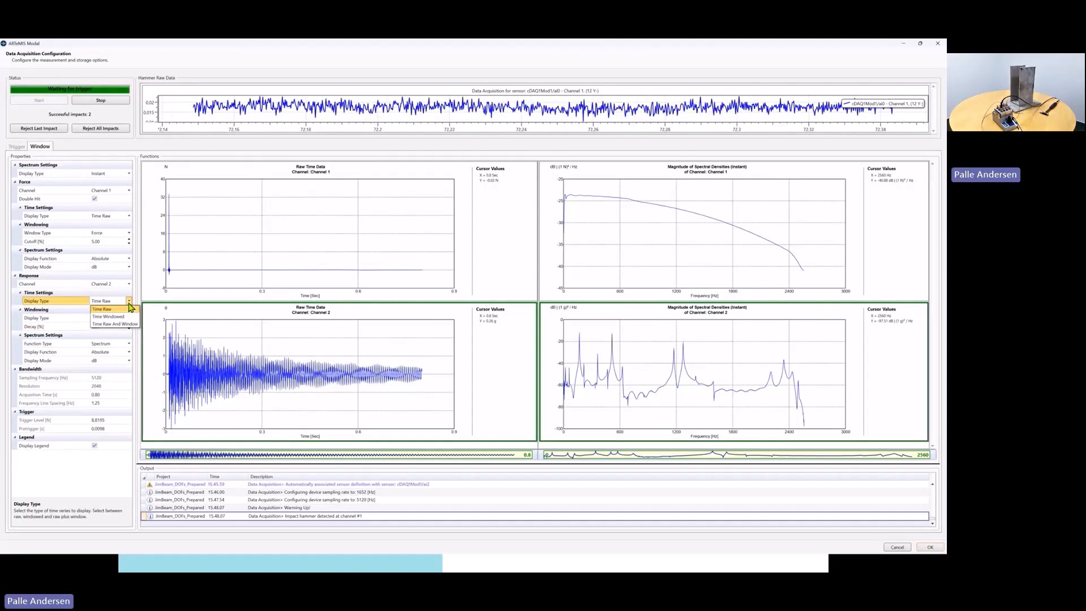
left_click(125, 317)
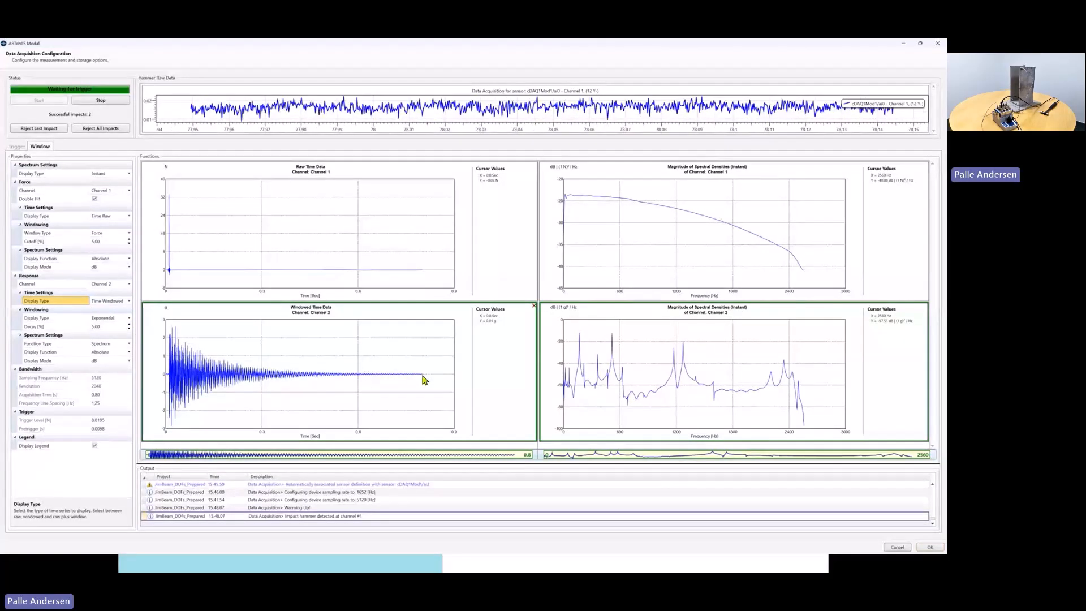
left_click(129, 305)
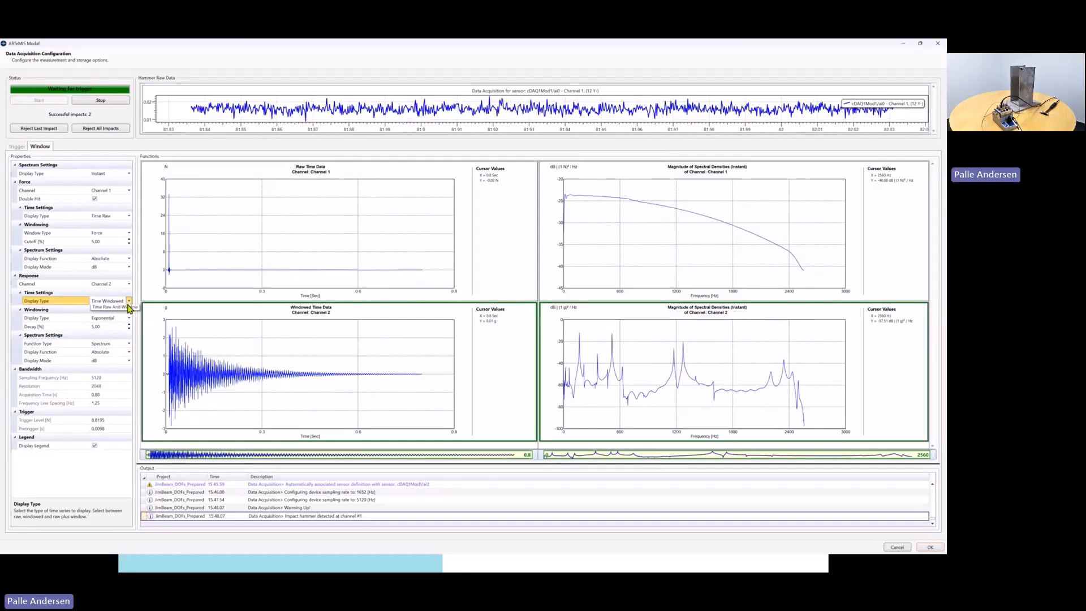
left_click(130, 327)
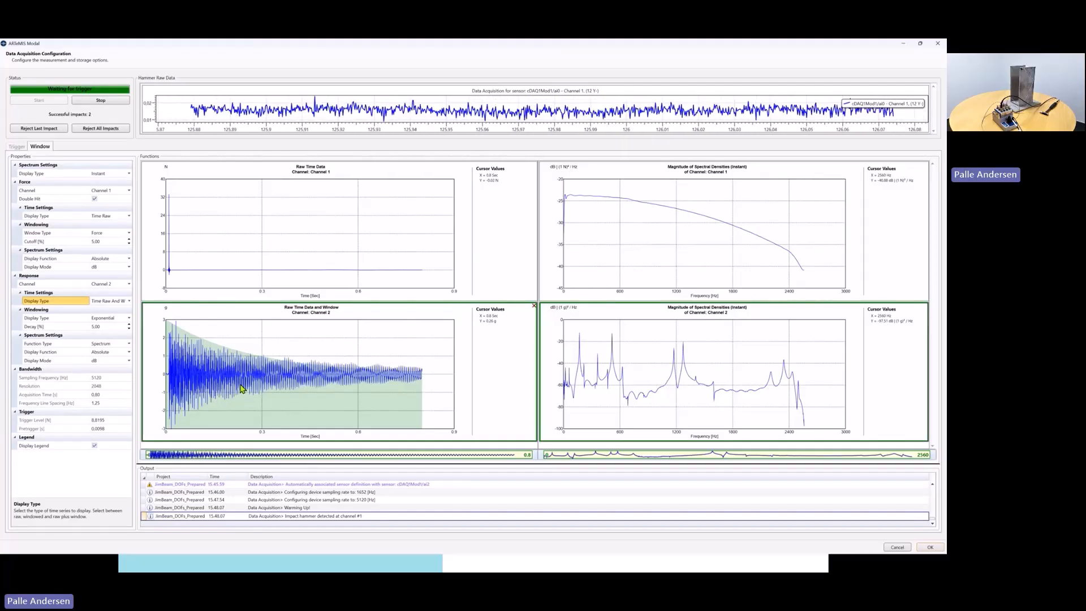
- Set the force channel to a Force Exponential window with Time Raw And Window display, and stop recording and confirm the hammer setup
left_click(129, 232)
left_click(125, 266)
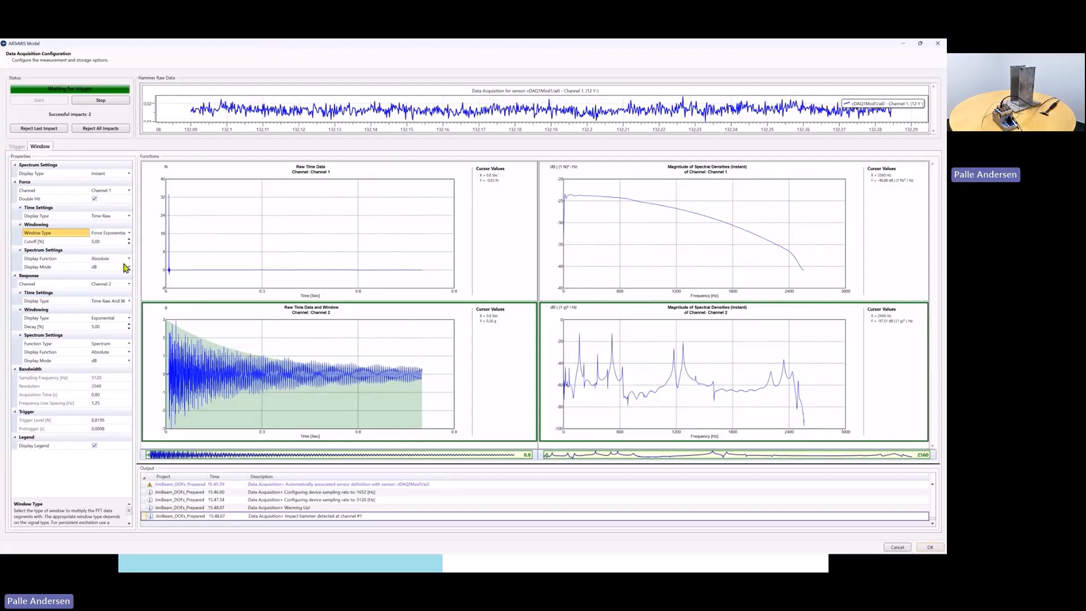
left_click(129, 215)
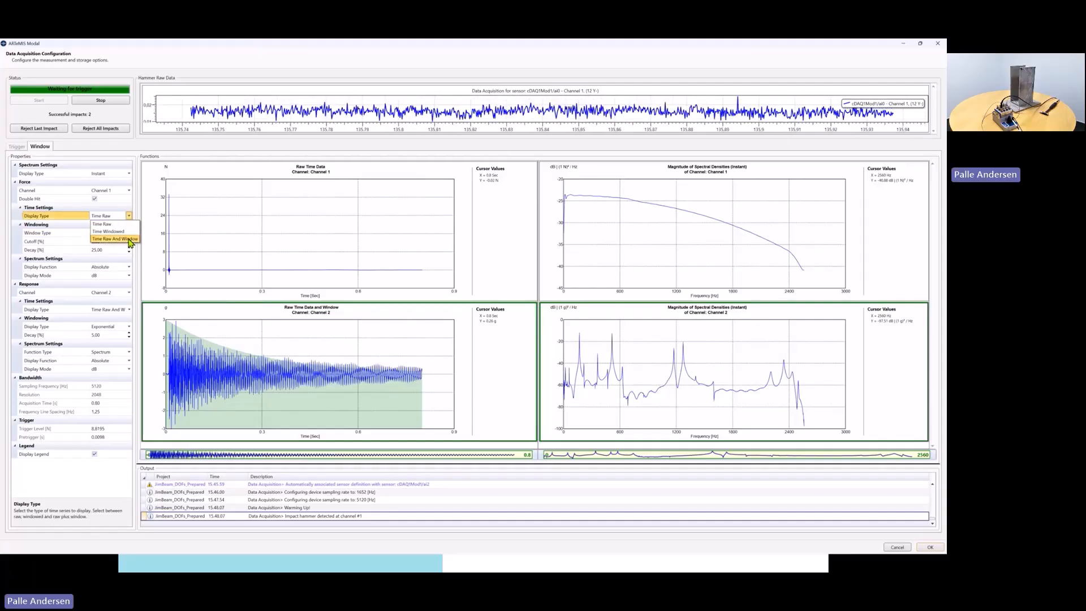
left_click(130, 239)
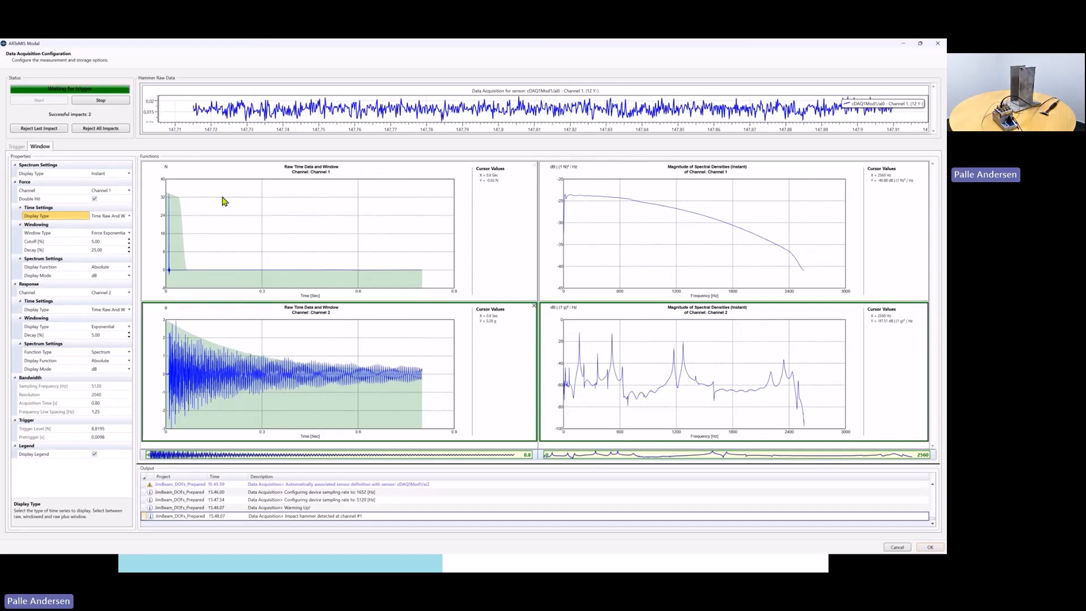
left_click(100, 101)
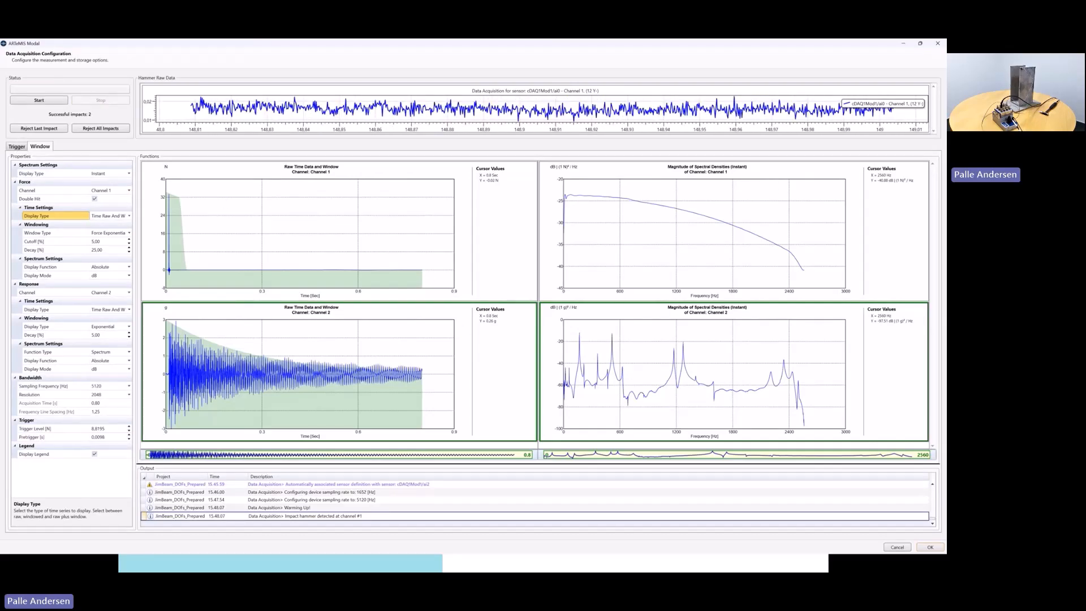
left_click(936, 548)
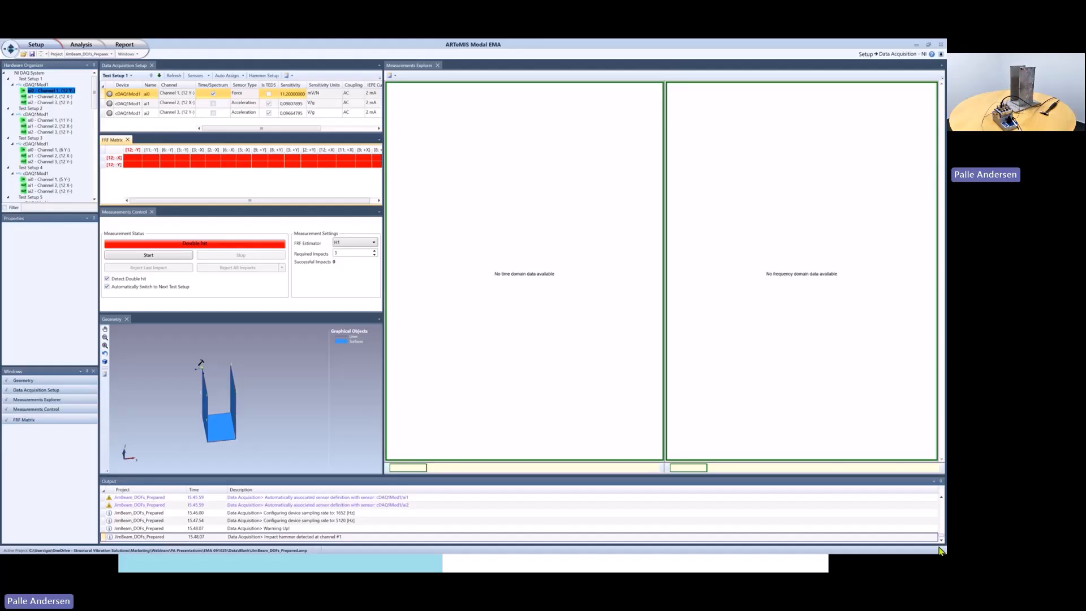
- Start measuring Test Setup 1 and enable the time and spectrum plots for Channels 2 and 3
left_click(178, 259)
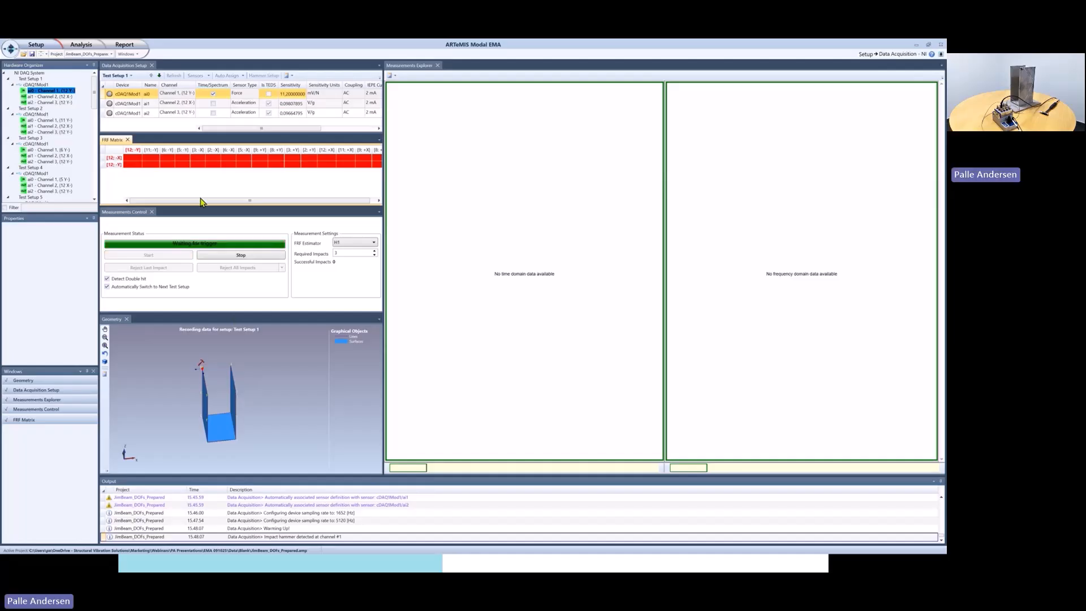
left_click(214, 104)
left_click(214, 103)
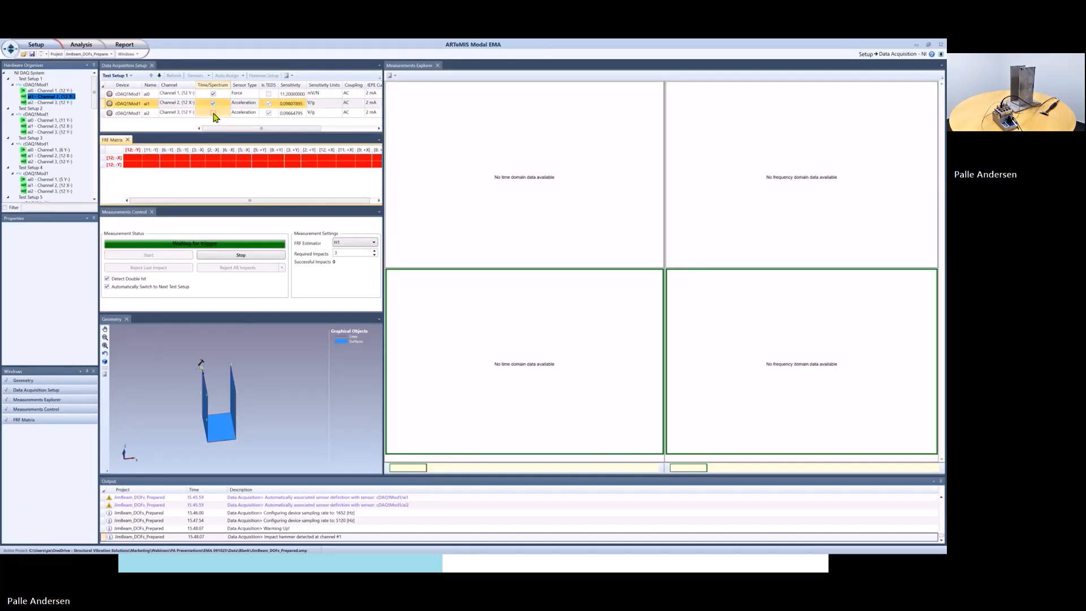
left_click(214, 113)
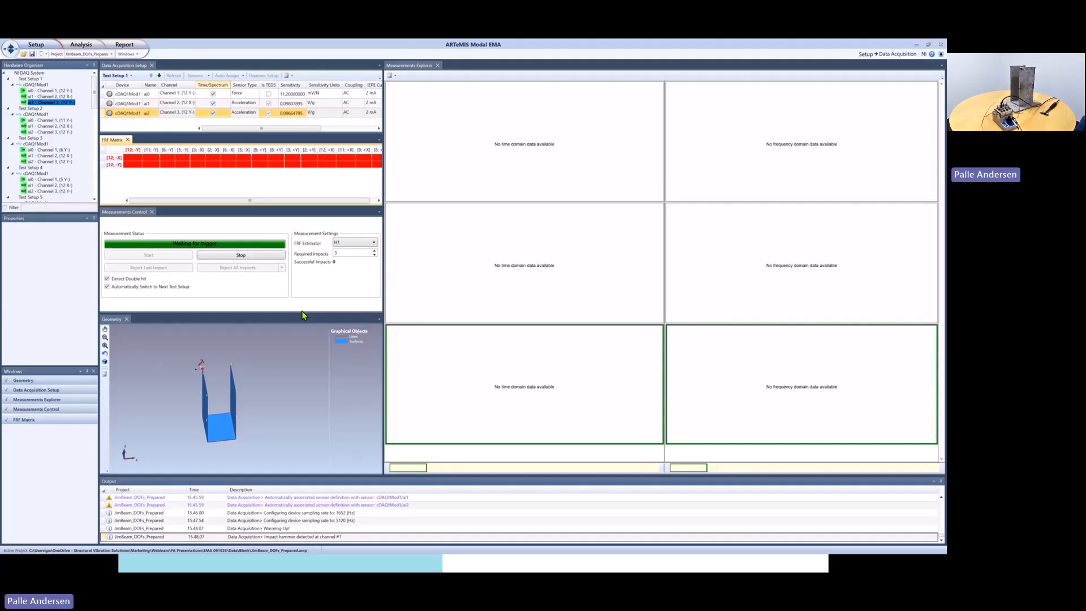
- Enlarge the geometry window and record three impacts per test setup, rejecting the bad last impact in Test Setup 16
left_click_drag(302, 313, 301, 281)
left_click(269, 395)
scroll(270, 395, "up", 5)
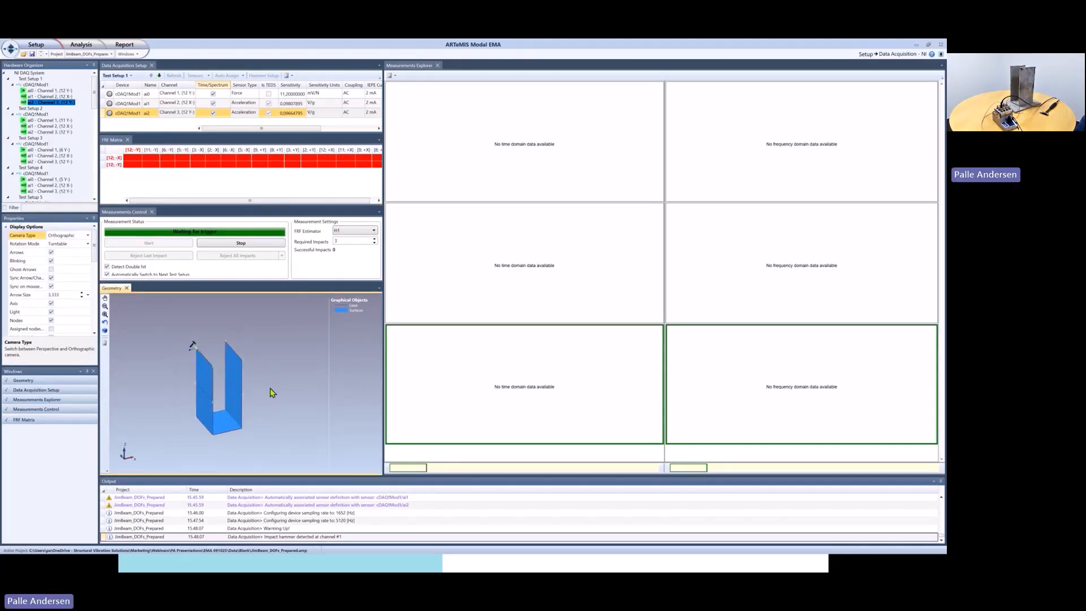
left_click_drag(264, 415, 209, 408)
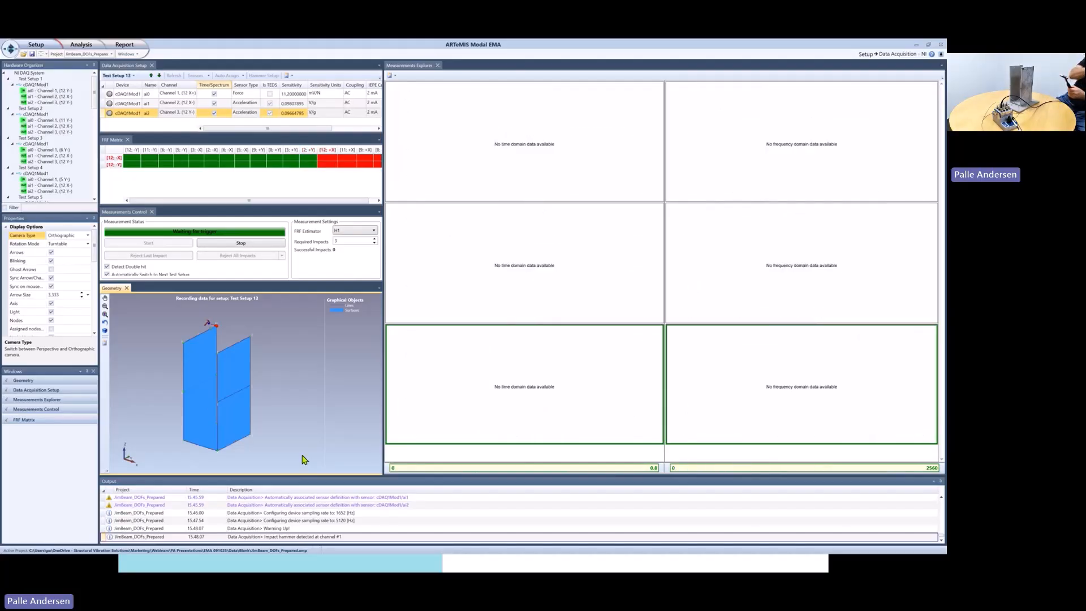
left_click_drag(304, 459, 352, 466)
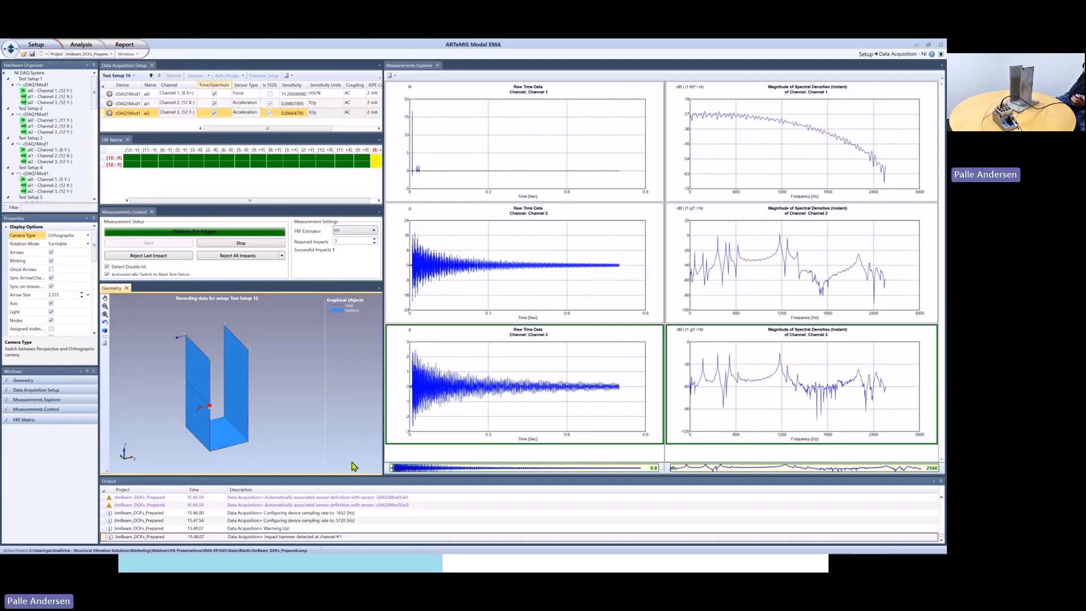
left_click(160, 259)
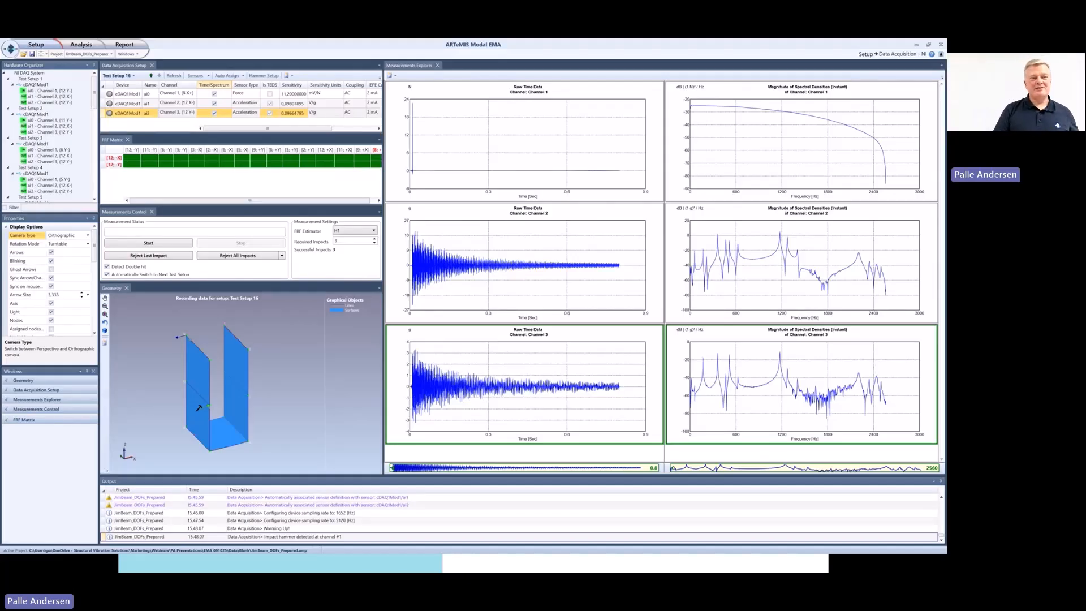
- Save the project and display Impact 3 of Test Setup 1 in the Manage Measurements task
left_click(38, 427)
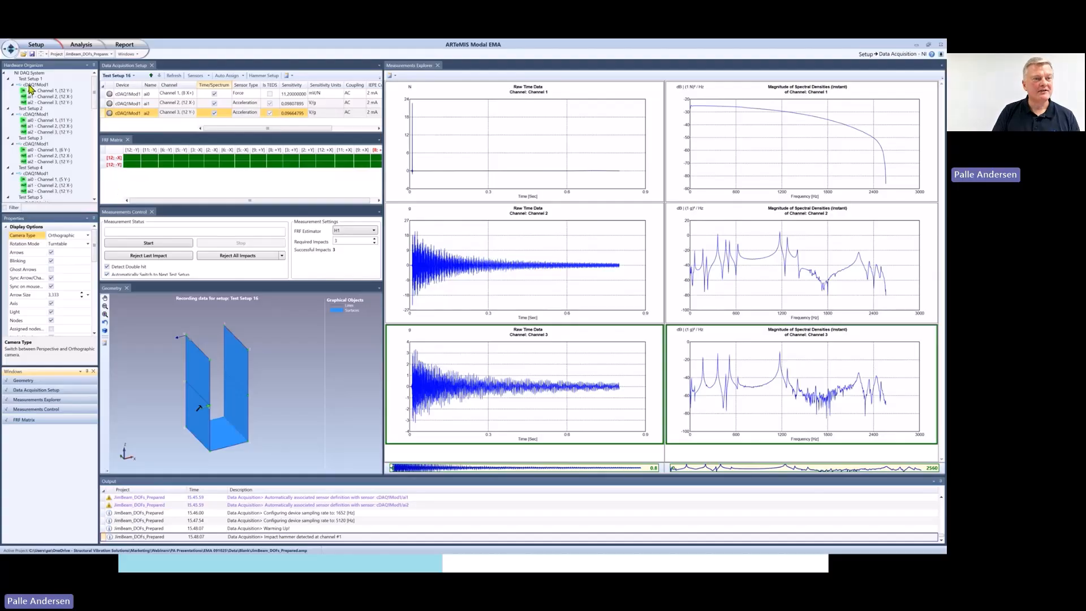
left_click(33, 55)
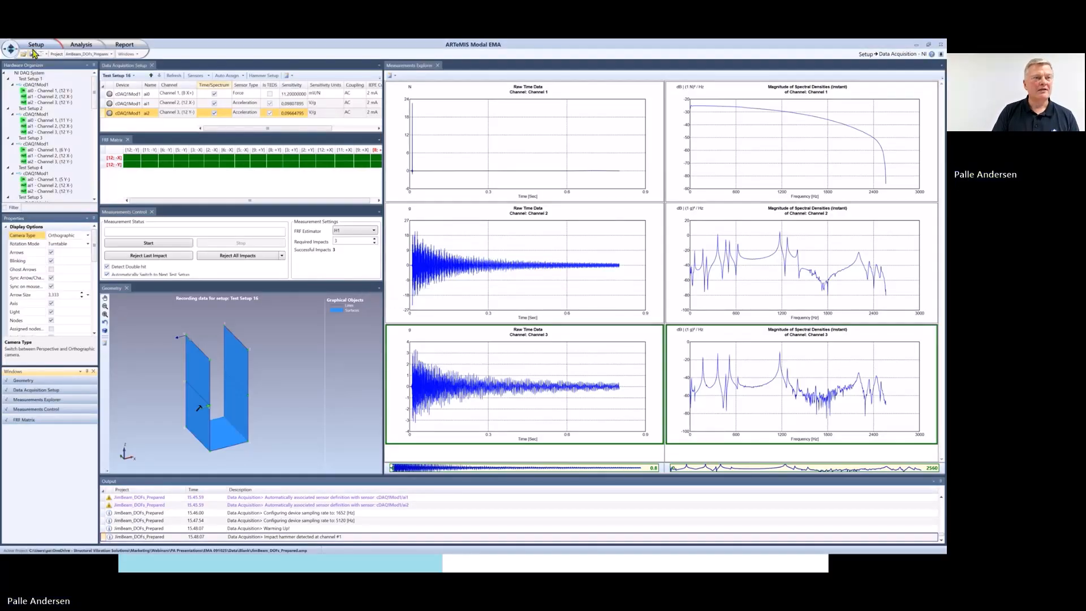
left_click(36, 44)
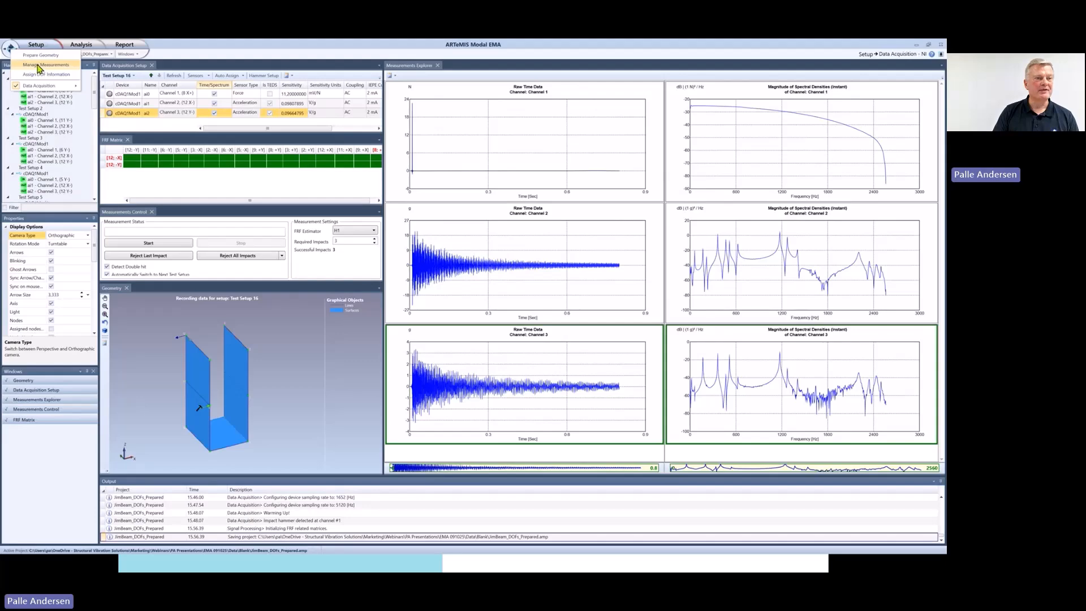
left_click(37, 66)
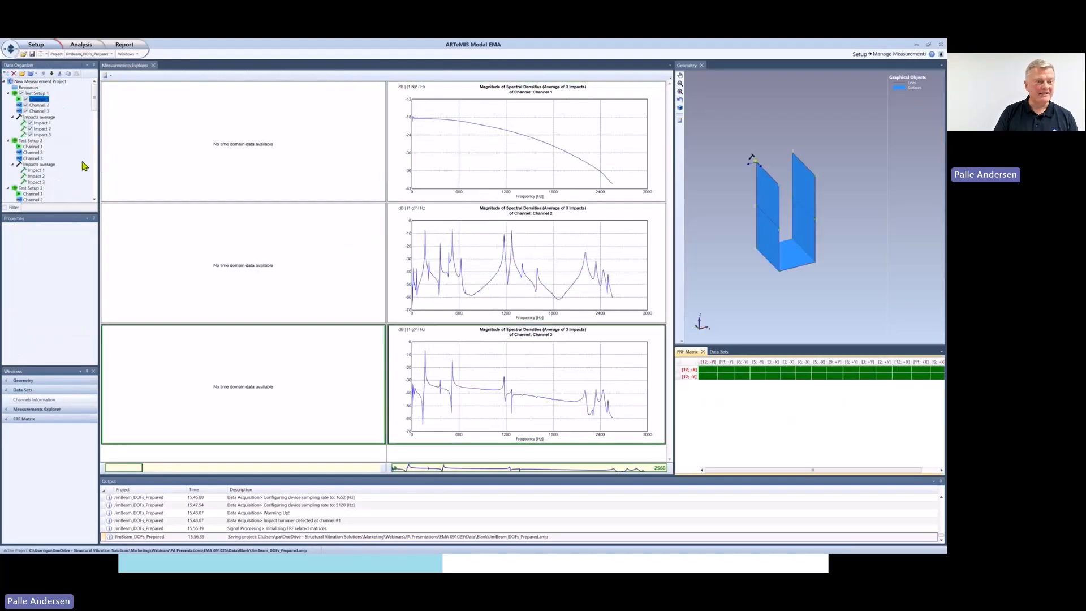
left_click(43, 133)
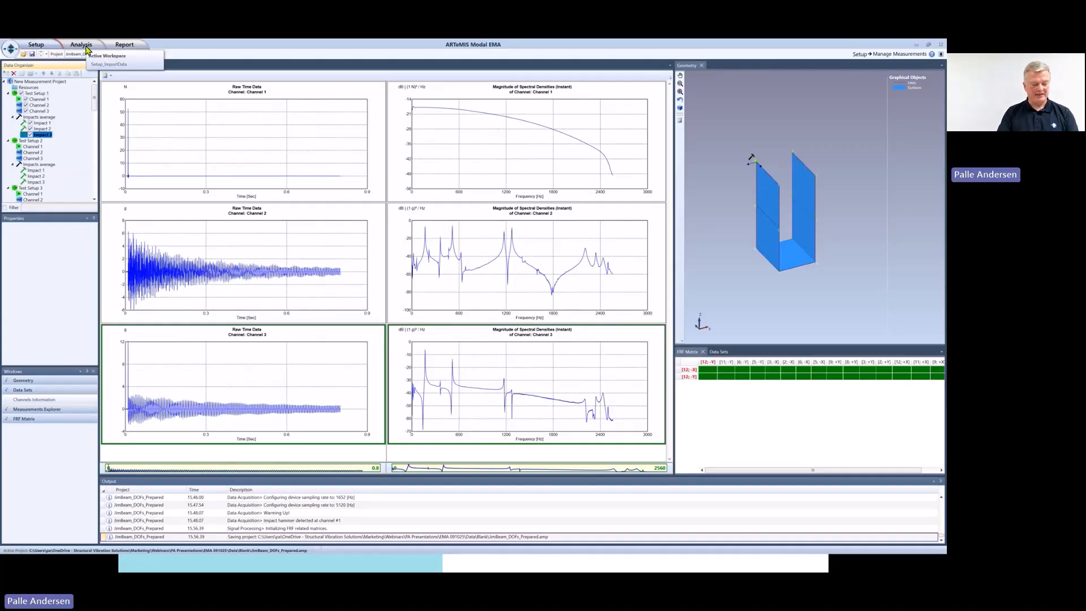
left_click(187, 565)
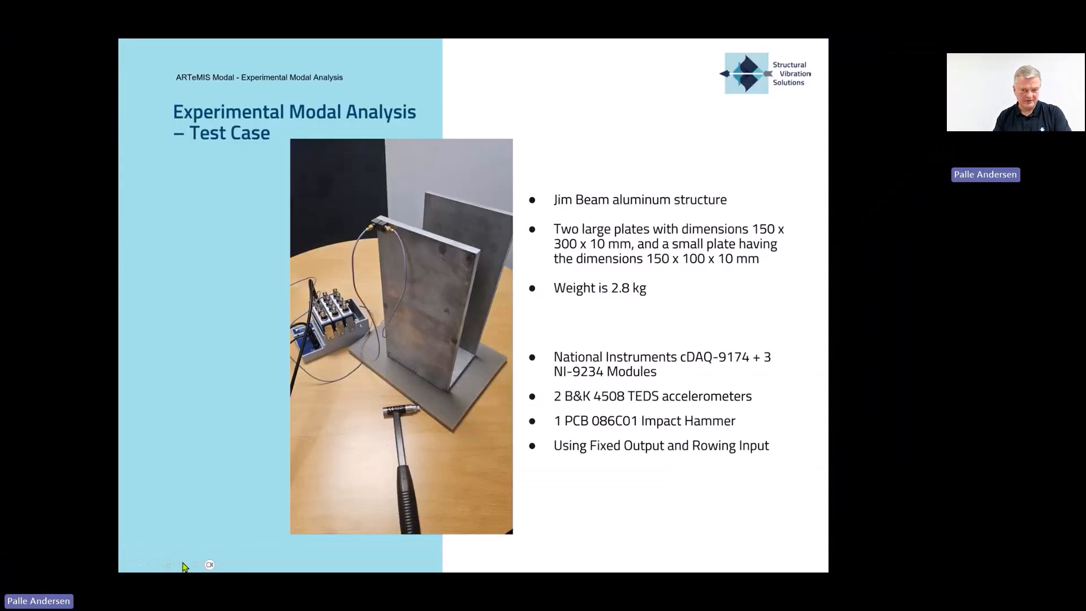
left_click(348, 535)
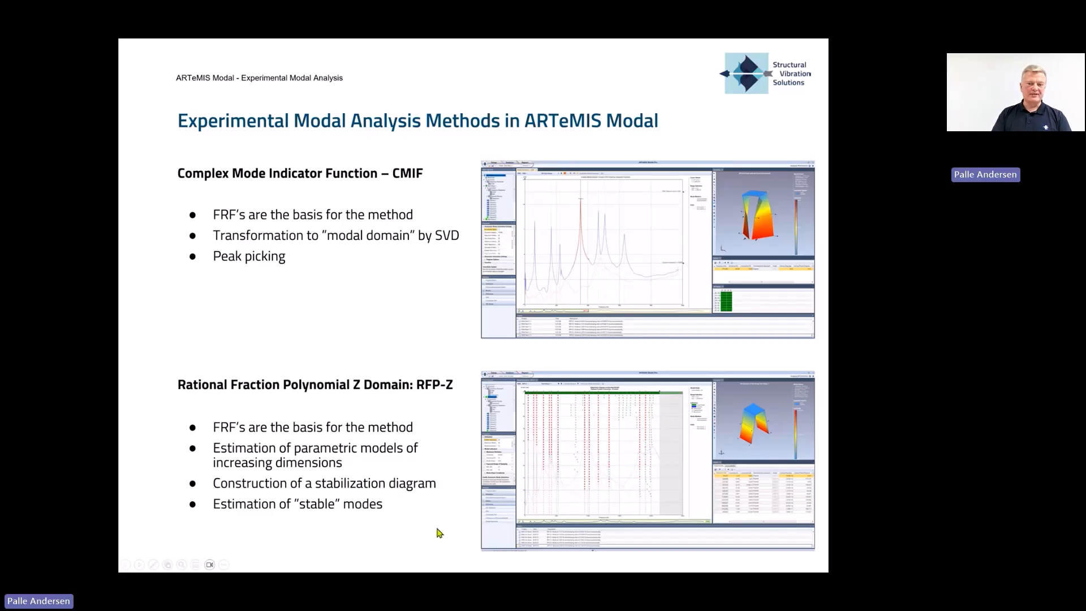
- Switch to ARTeMIS Modal and display the Complex Mode Indicator Function of all frequency response functions in the Prepare Data task
key("alt+Tab")
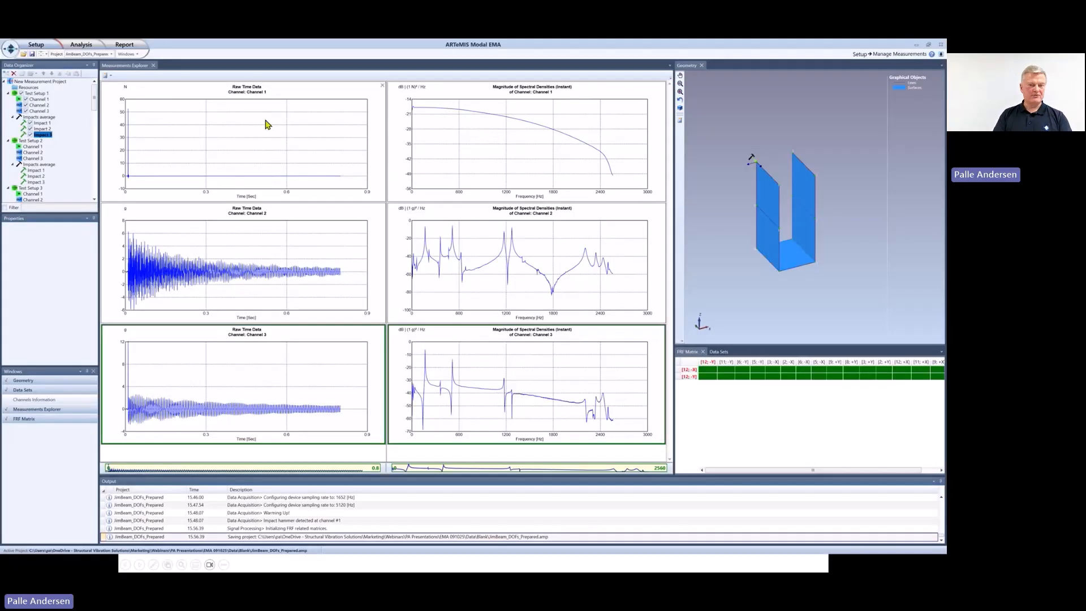
left_click(83, 45)
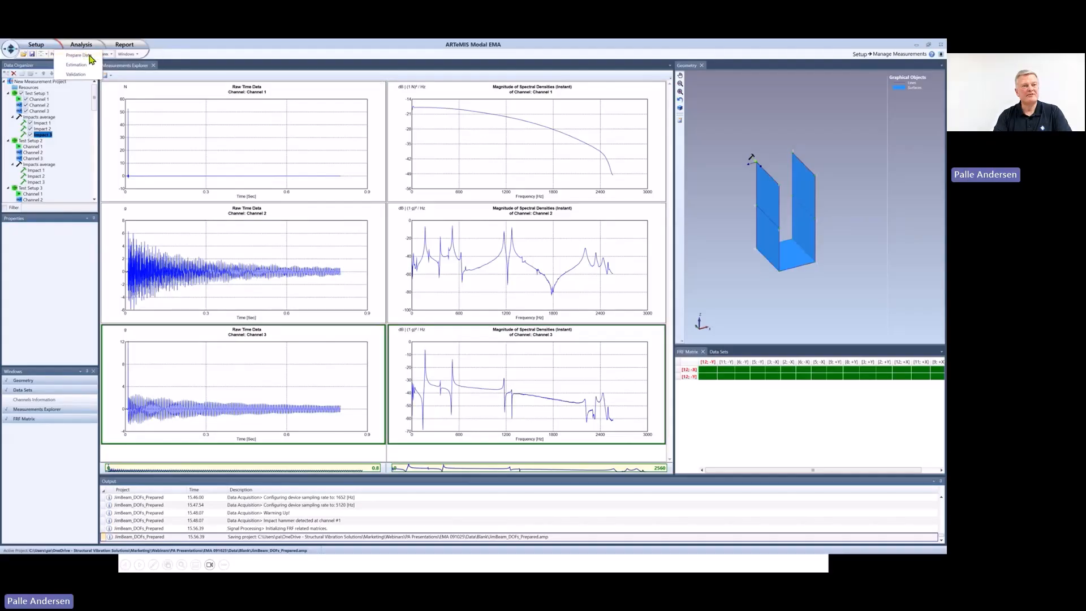
left_click(79, 55)
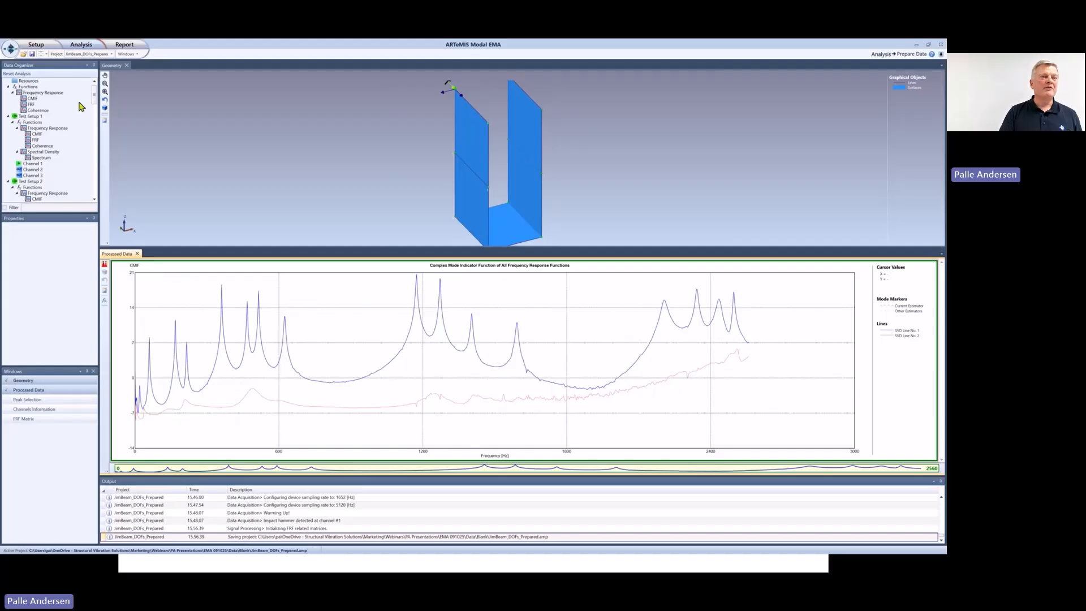
- Open the Estimation task and manually pick the CMIF peaks near 60 Hz and 168 Hz as modes
left_click(84, 46)
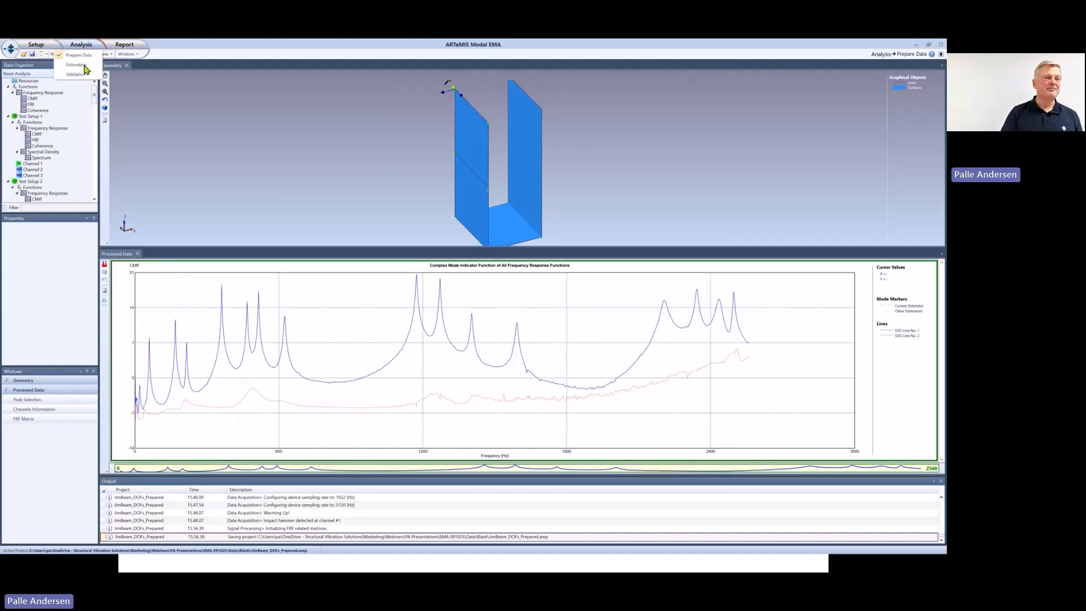
left_click(85, 66)
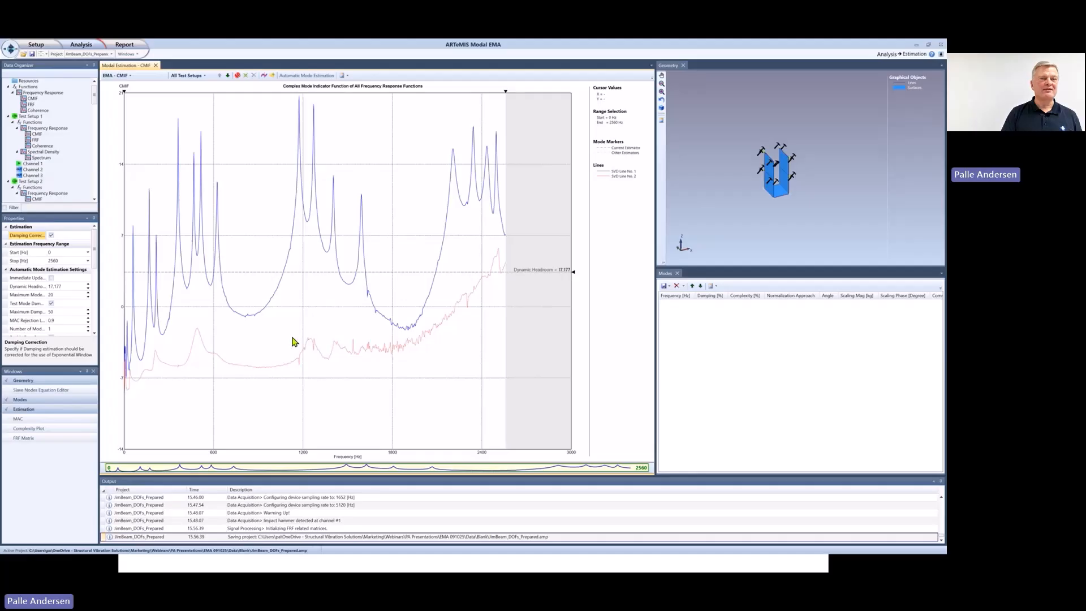
left_click(237, 76)
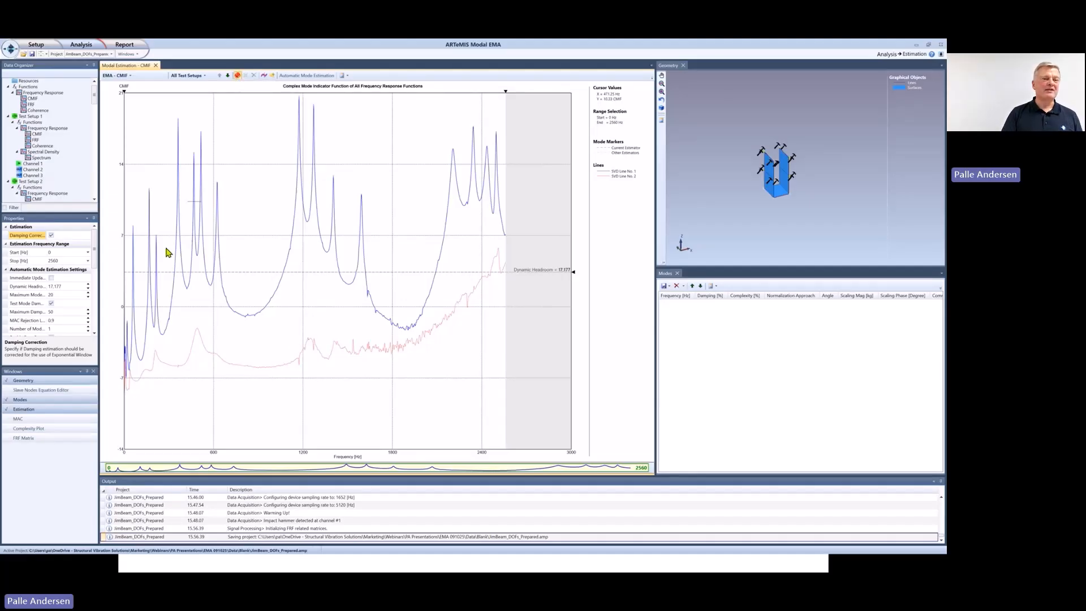
left_click(134, 227)
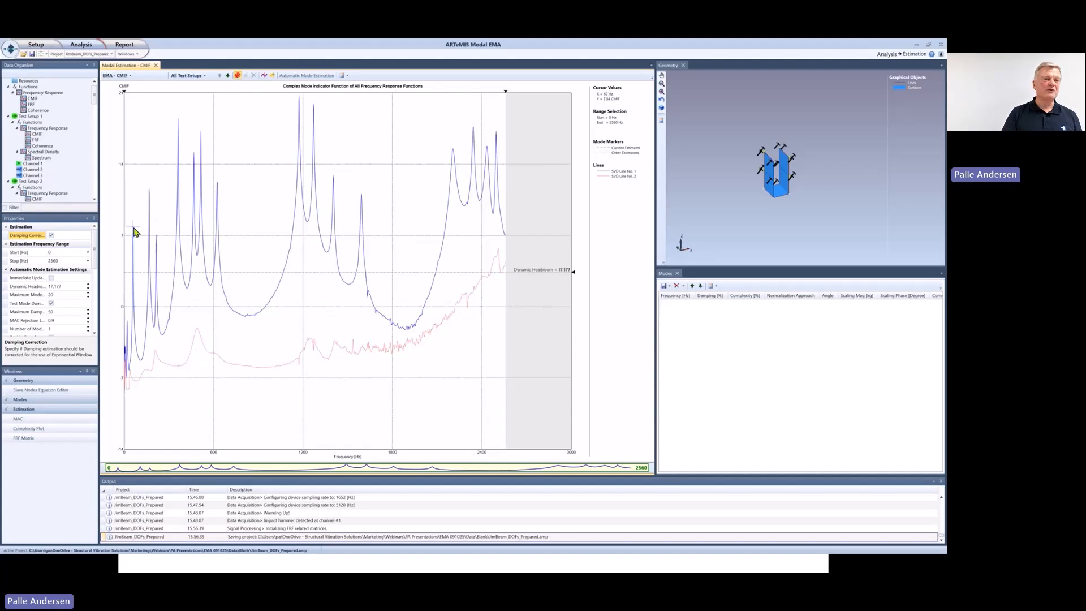
left_click(151, 189)
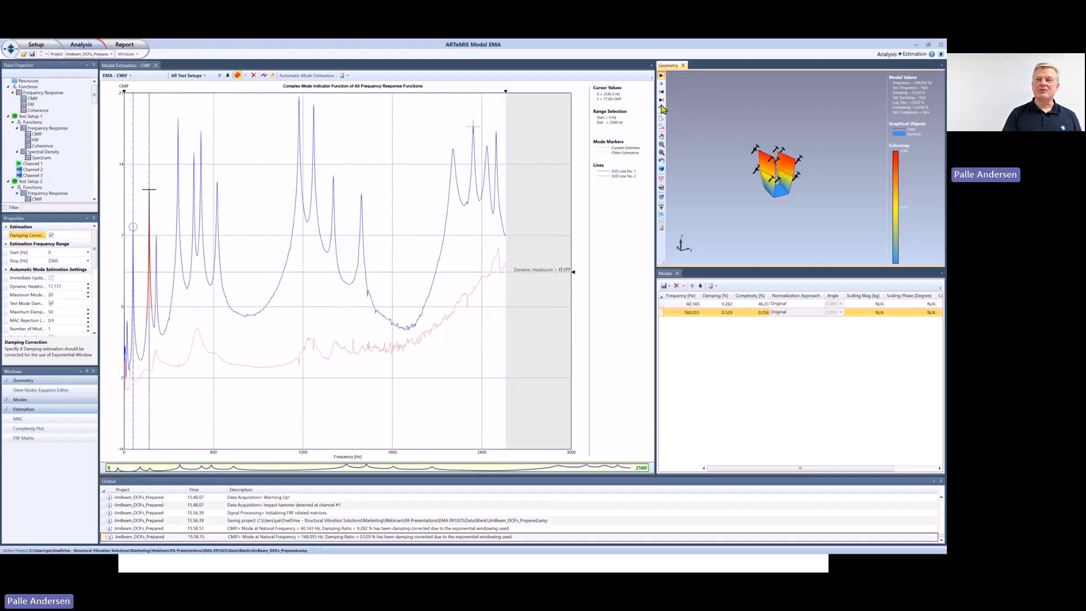
- Animate the 168 Hz mode shape and pick the CMIF peaks near 215, 361, 468 and 515 Hz as further modes
left_click(750, 227)
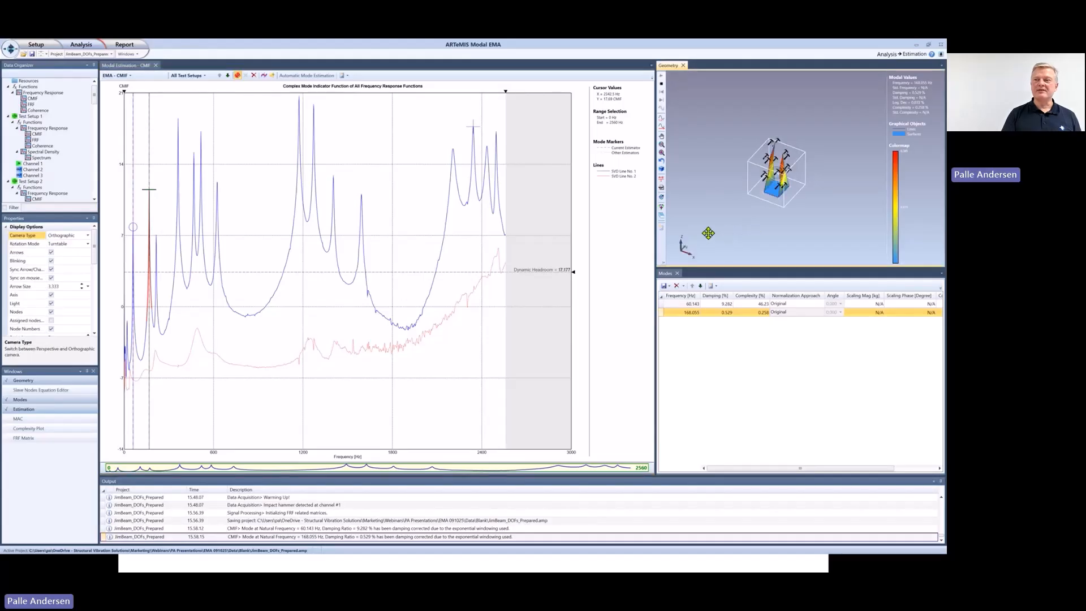
scroll(692, 239, "up", 3)
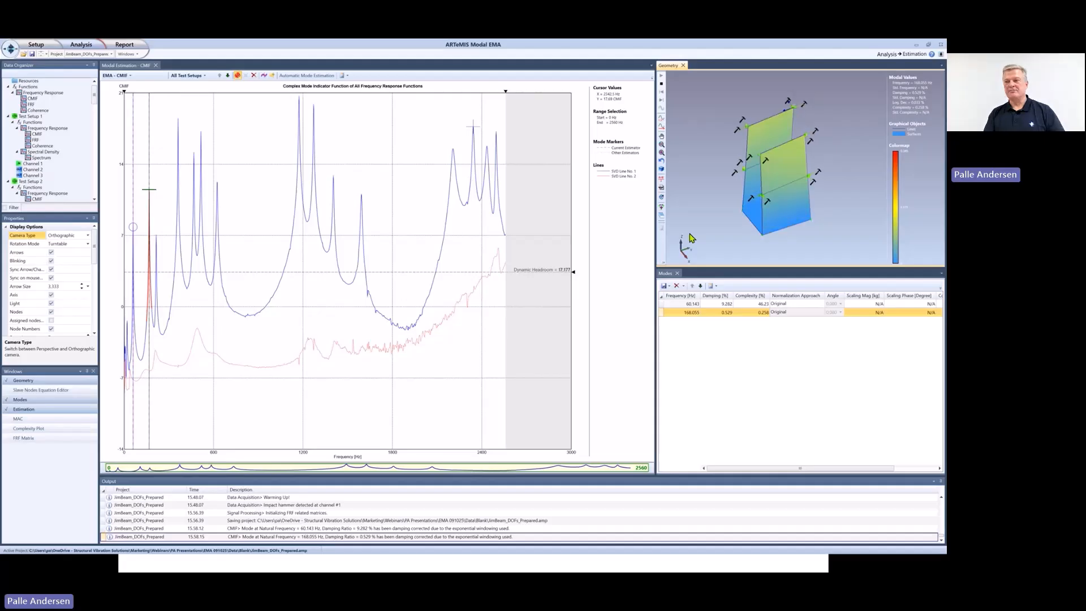
mouse_move(717, 227)
left_mouse_down()
mouse_move(714, 254)
mouse_move(715, 240)
left_mouse_up()
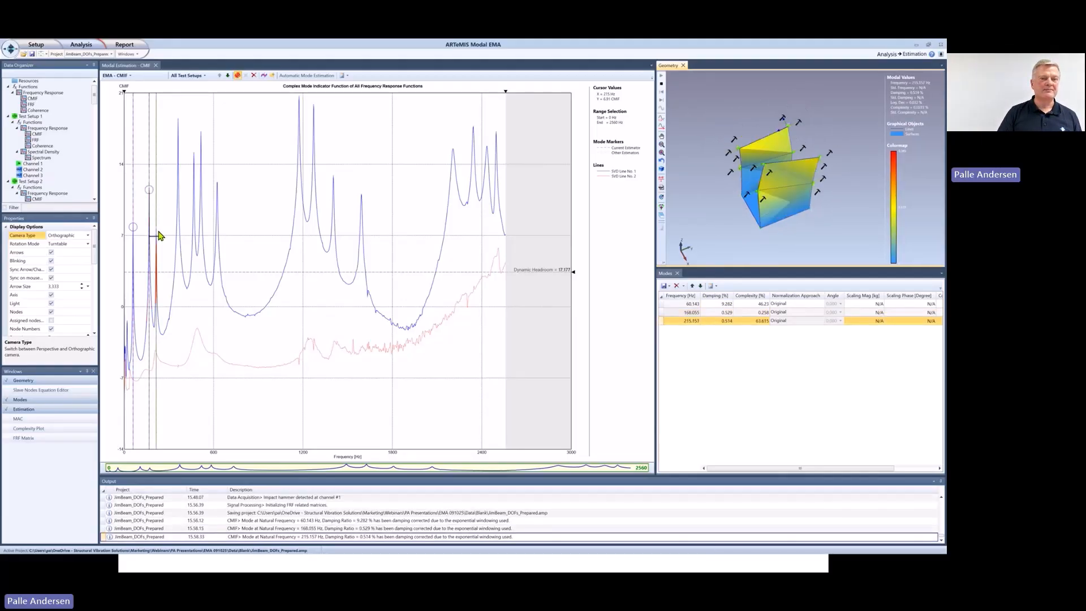
left_click(179, 119)
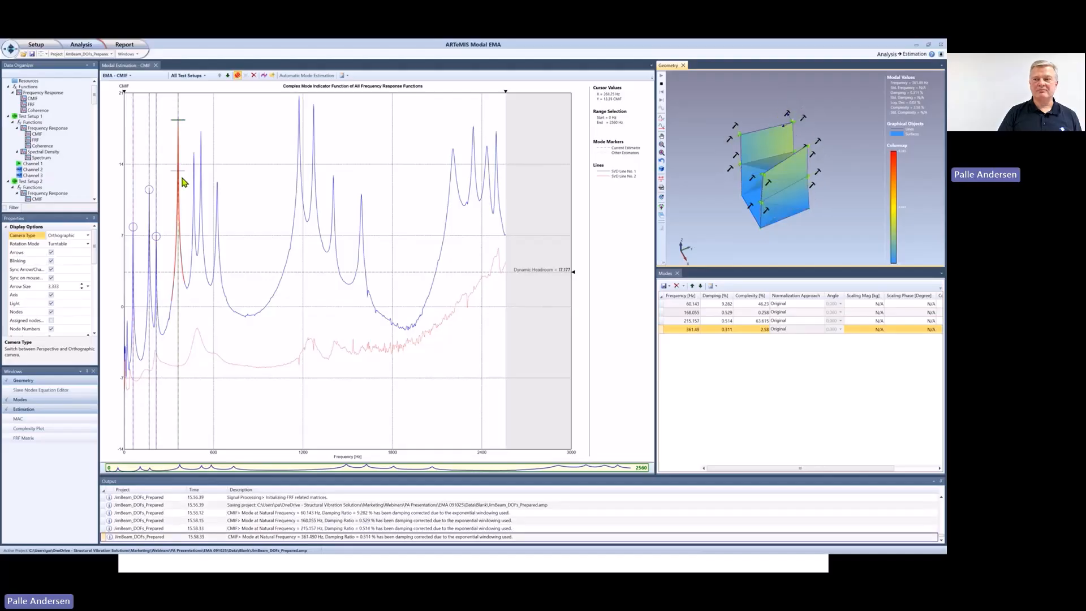
left_click(193, 151)
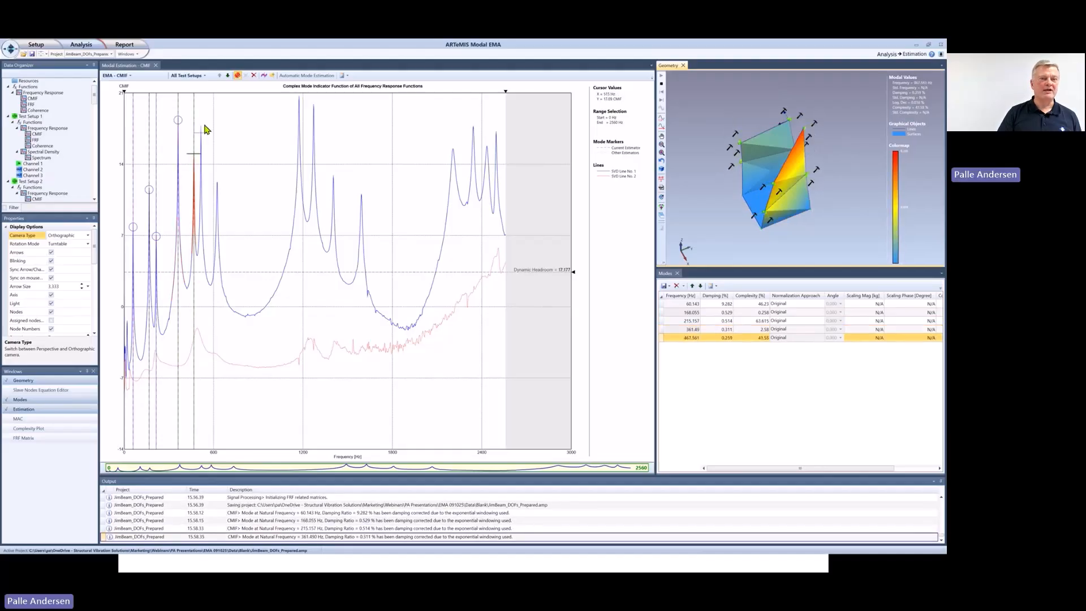
left_click(204, 129)
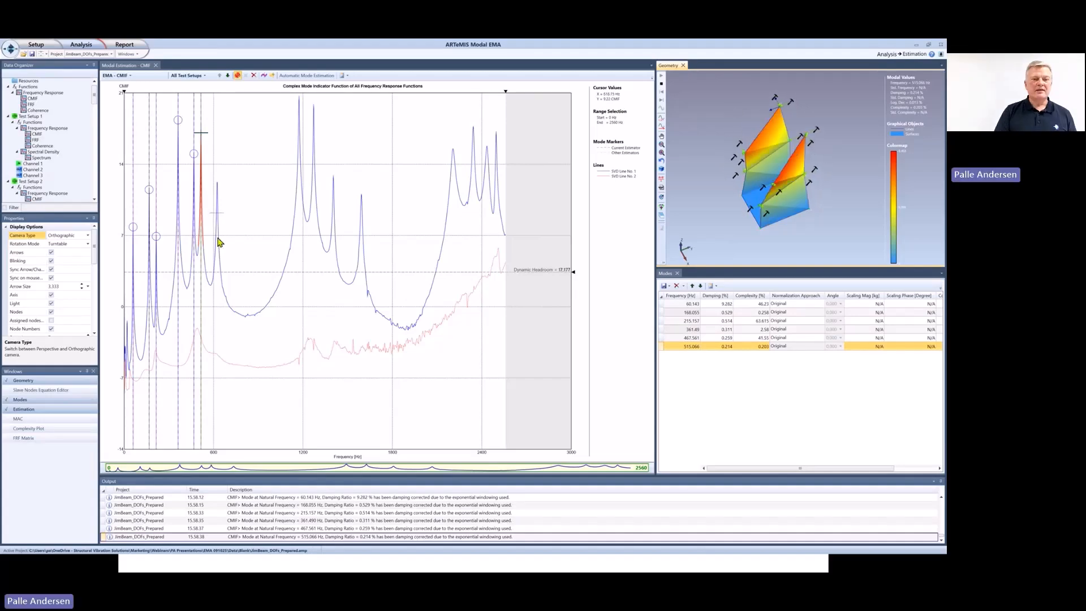
- Switch the estimation method to RFP-Z and estimate the models with the stabilization diagram of Test Setup 1 displayed
left_click(138, 78)
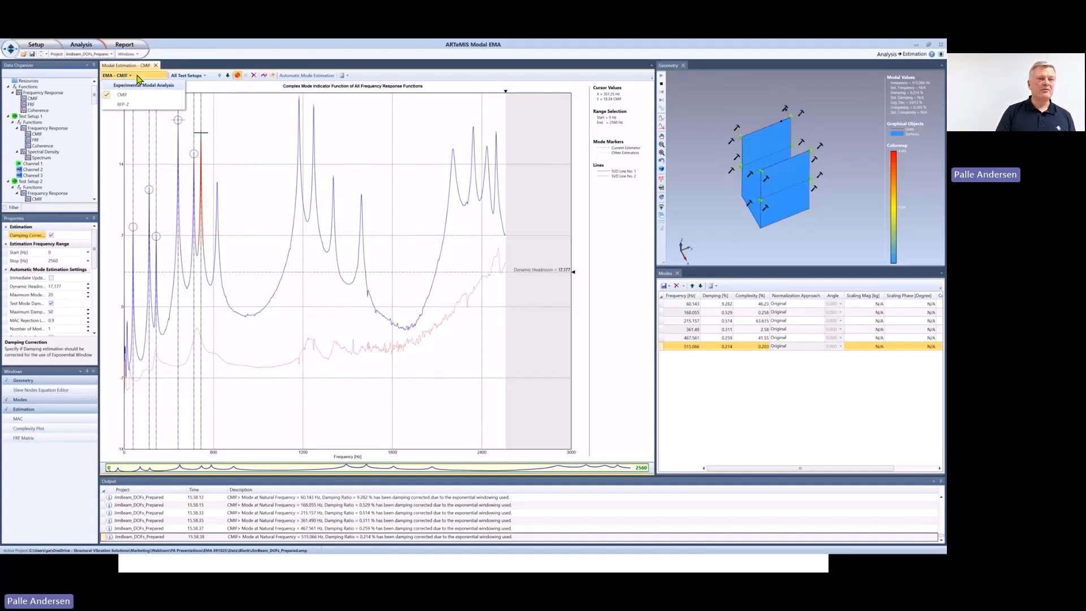
left_click(134, 106)
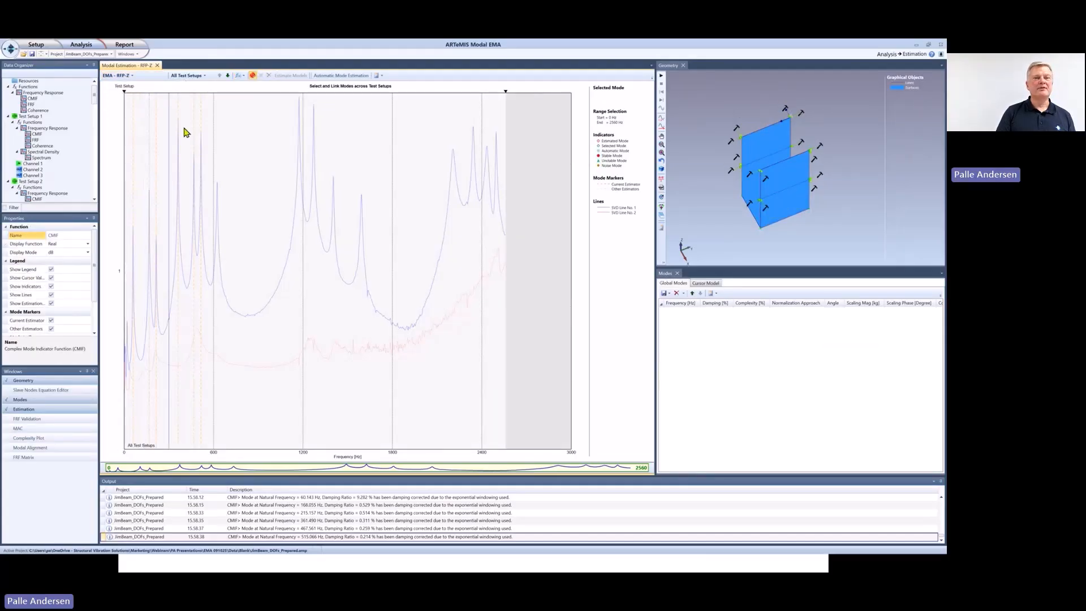
left_click(228, 76)
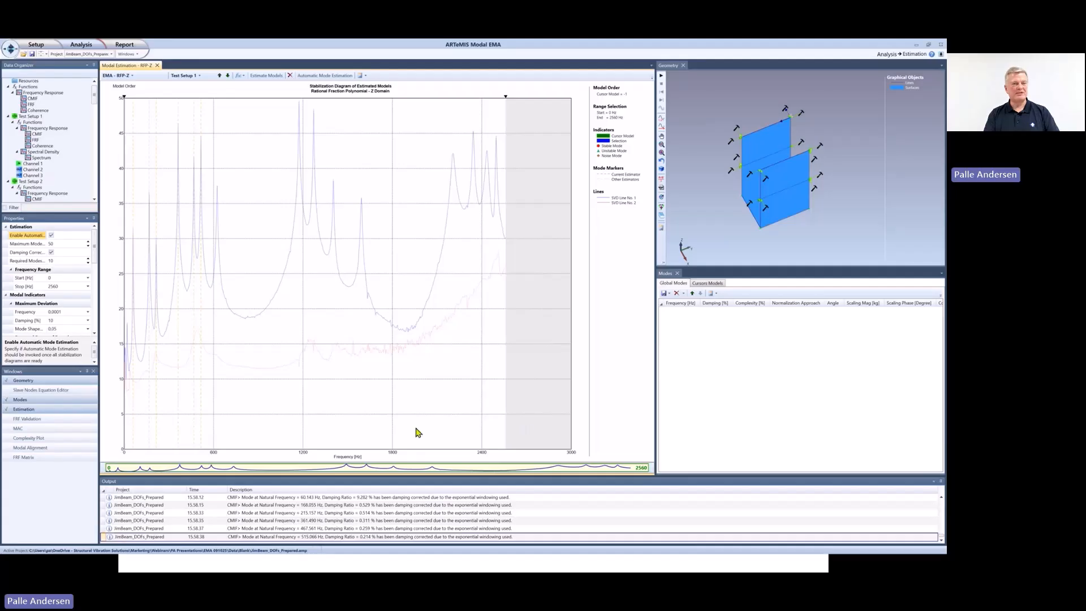
left_click(96, 403)
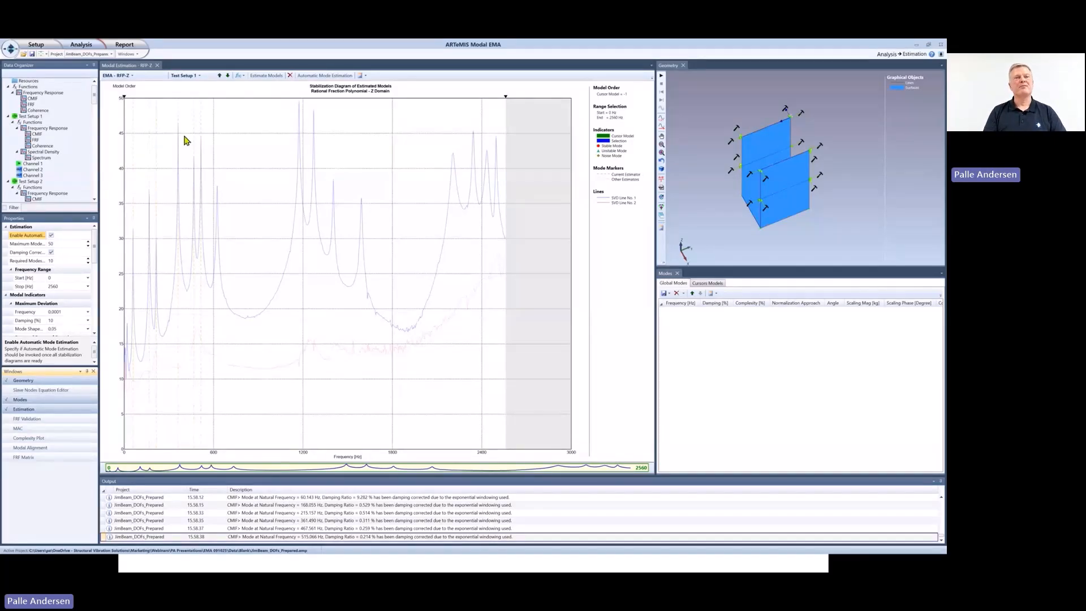
left_click(275, 77)
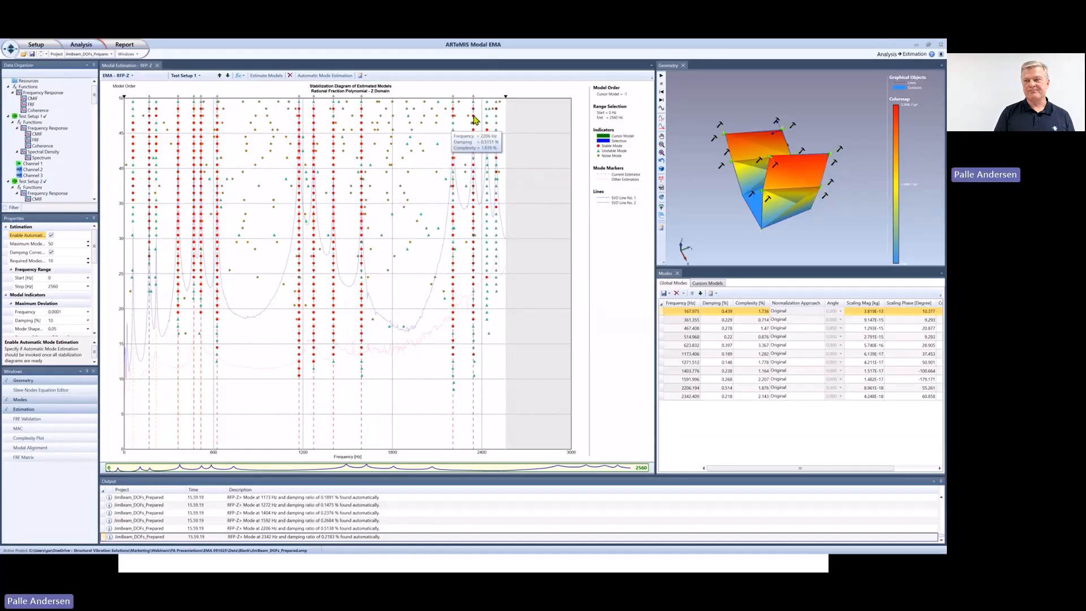
- Limit the RFP-Z estimation frequency range to an upper bound of about 935 Hz and re-estimate the models
left_click_drag(504, 97, 431, 108)
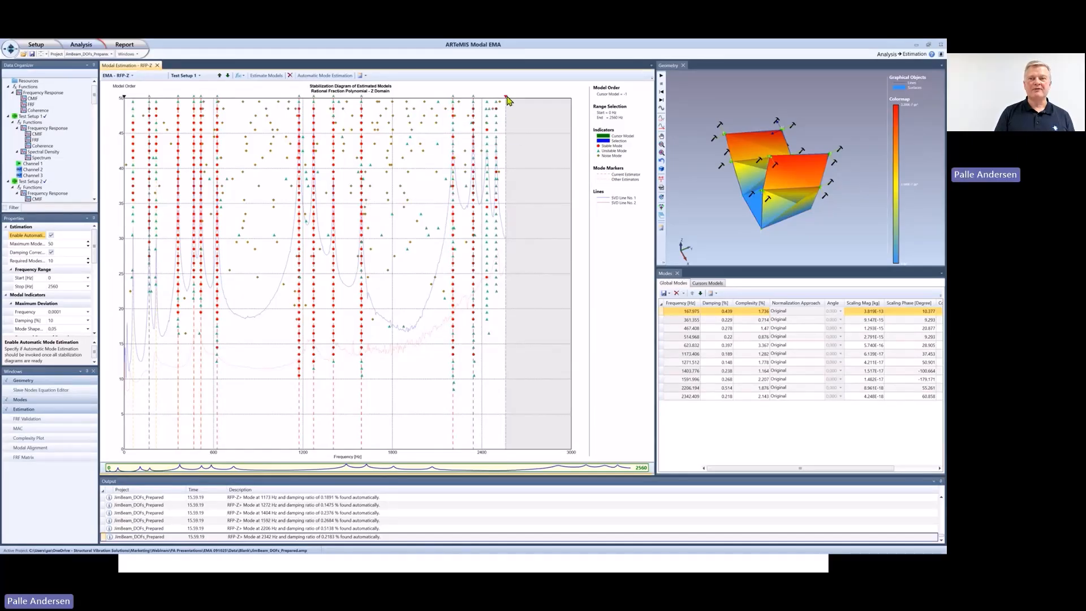
left_click_drag(506, 98, 264, 121)
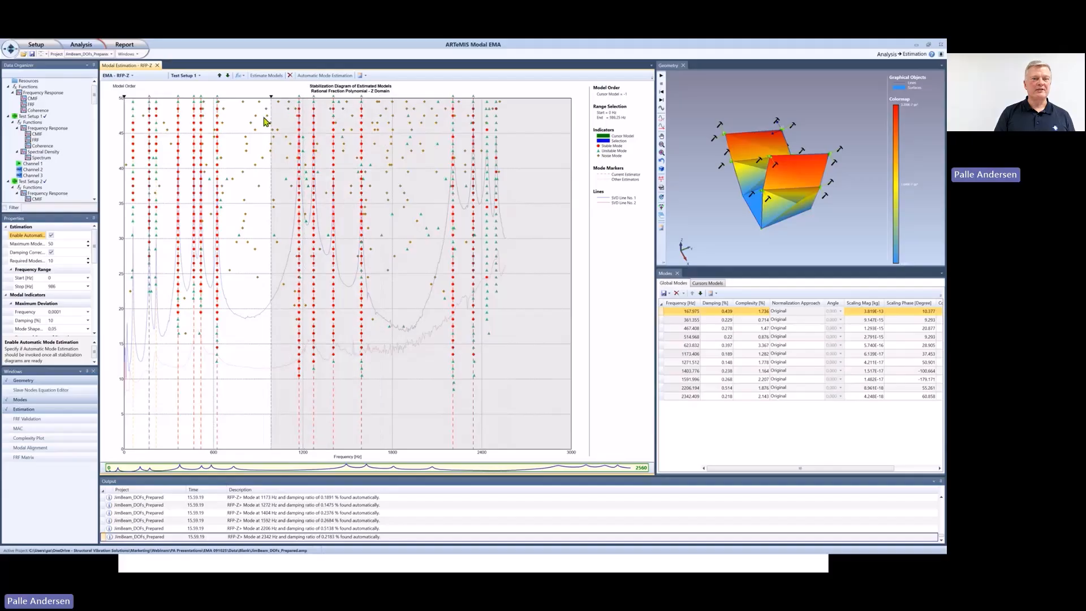
right_click(264, 117)
left_click(237, 330)
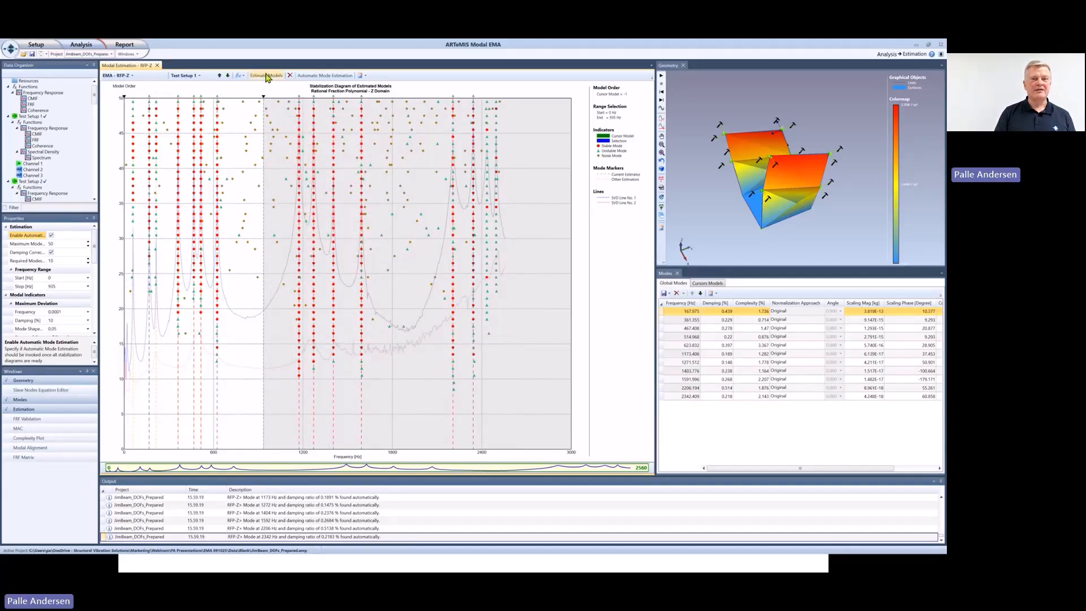
left_click(267, 76)
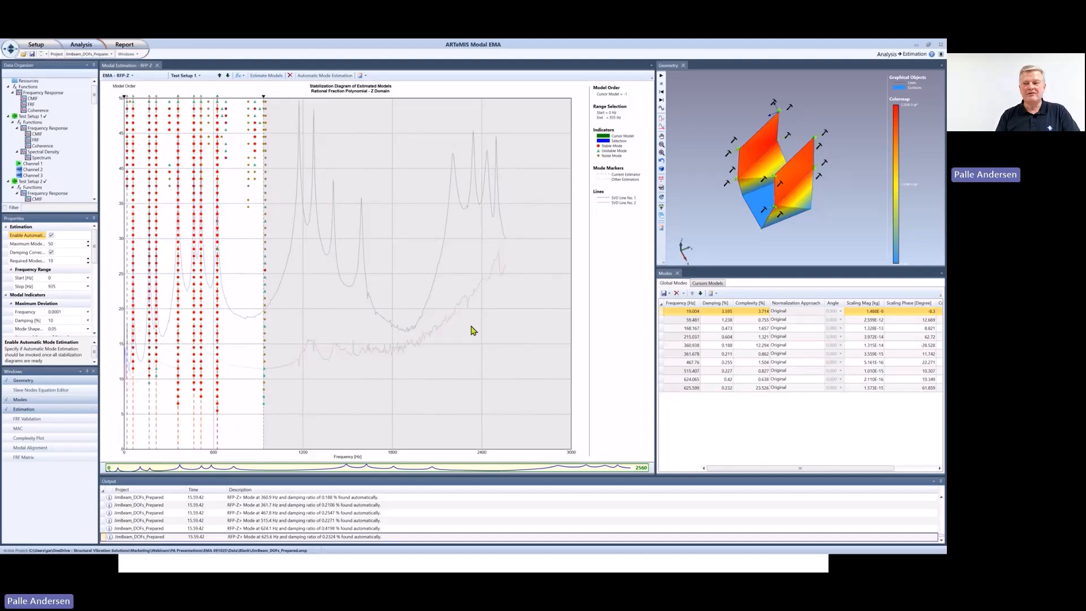
- Animate the RFP-Z mode shapes near 59 Hz, 19 Hz and 168 Hz from the global modes
left_click(662, 77)
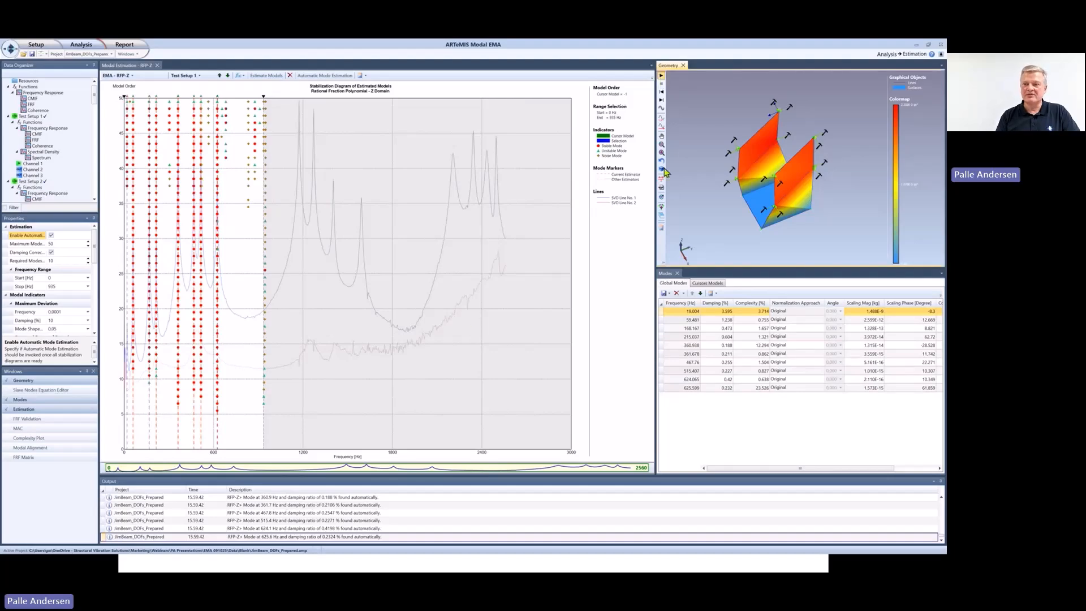
left_click(689, 320)
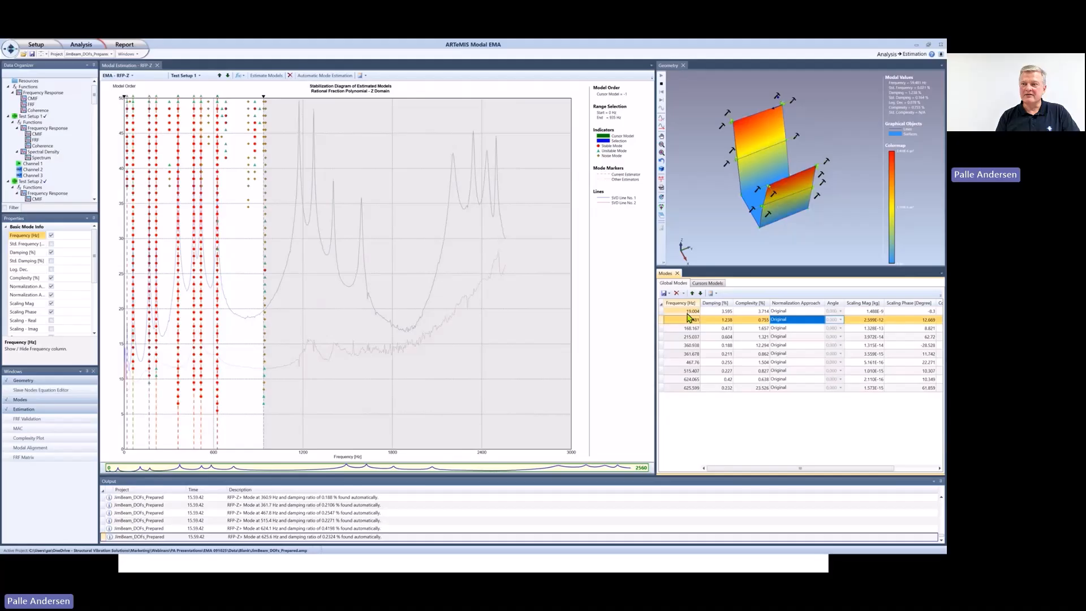
left_click(690, 311)
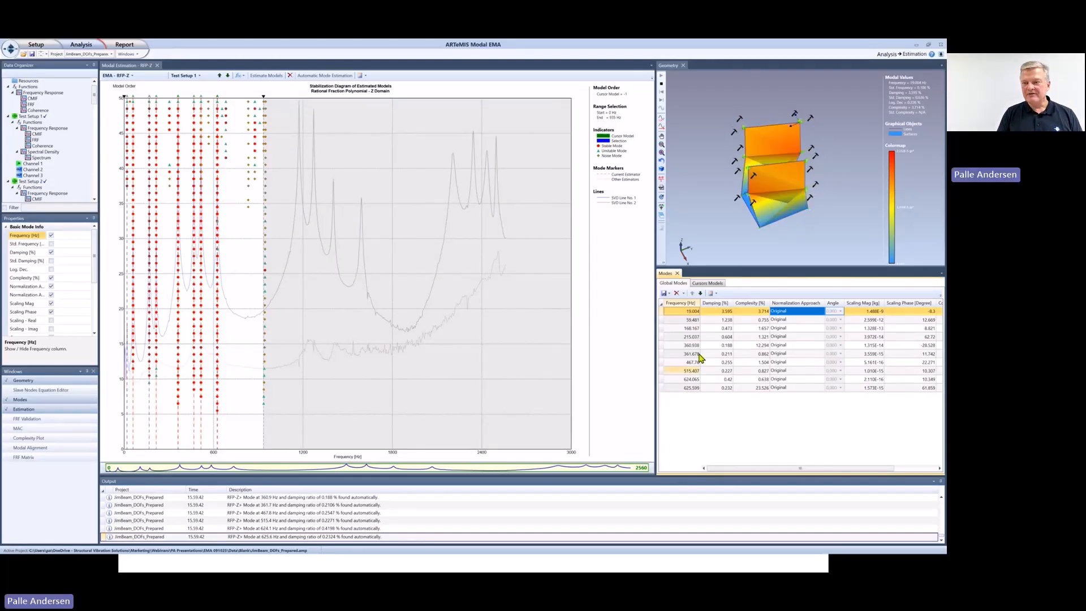
left_click(698, 333)
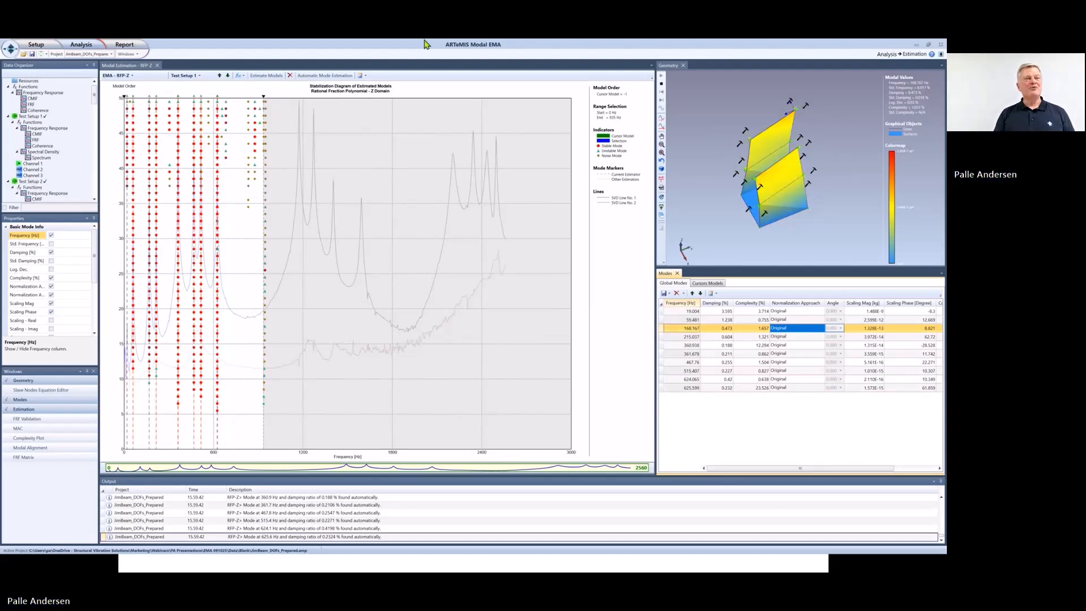
- Open the Validation task and compare the CMIF and RFP-Z modes near 168 Hz in an overlaid animation
left_click(88, 50)
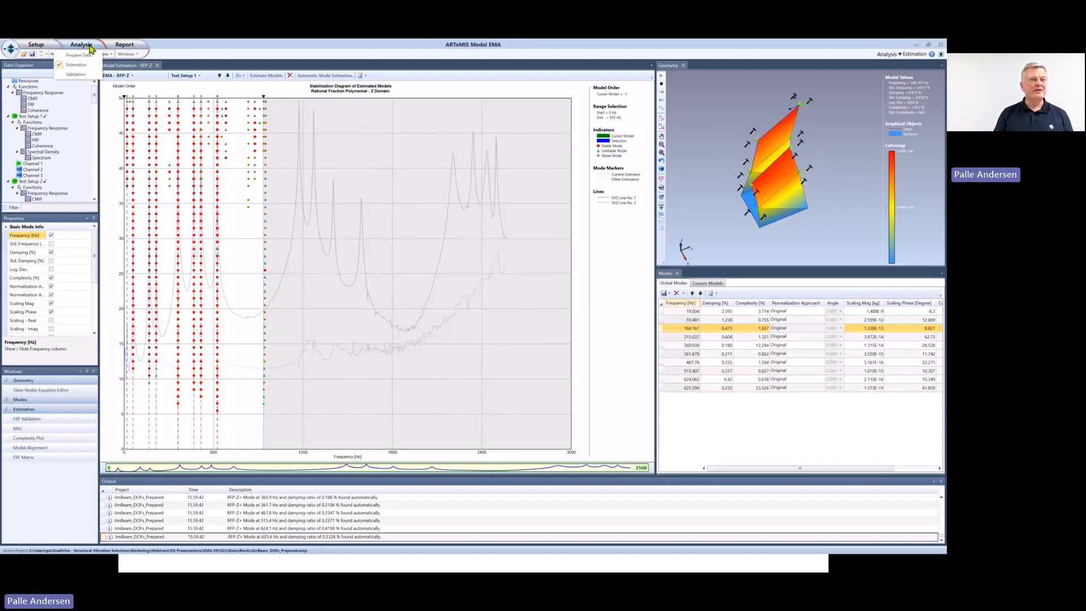
left_click(76, 74)
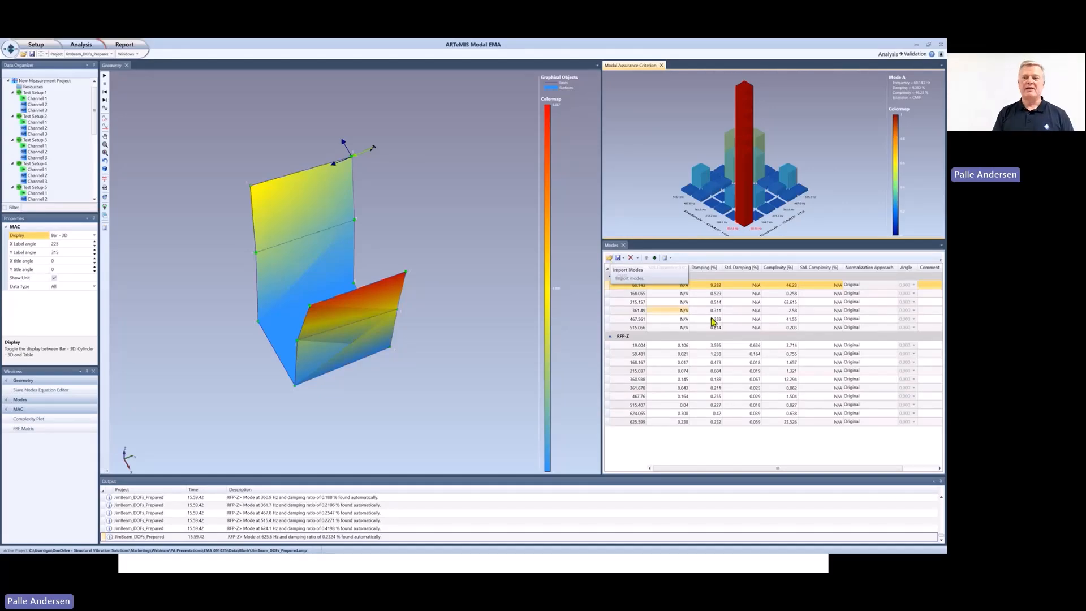
left_click(655, 294)
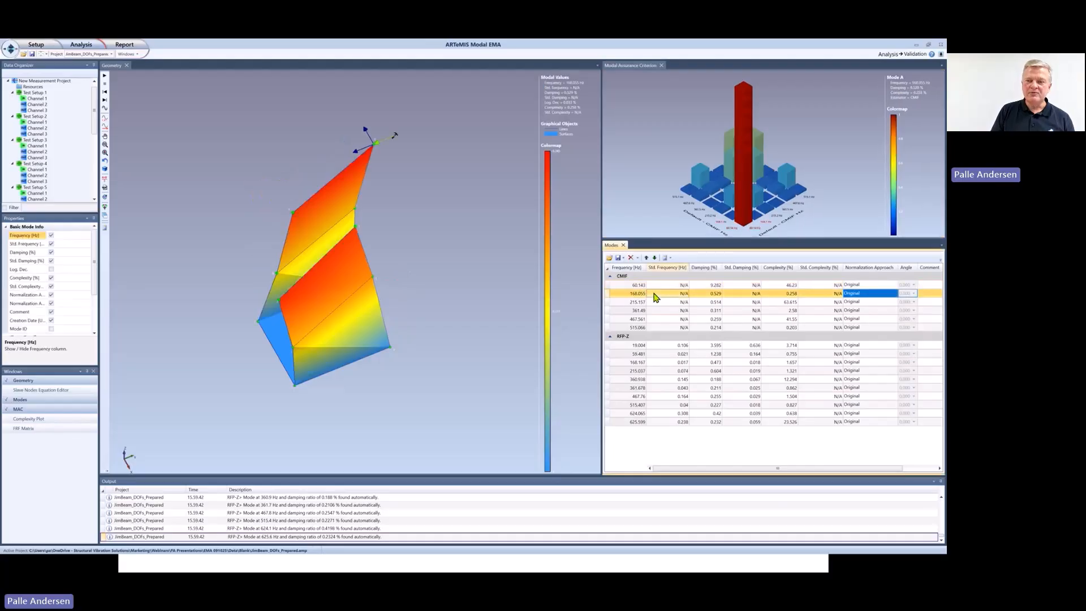
left_click(645, 363, "ctrl")
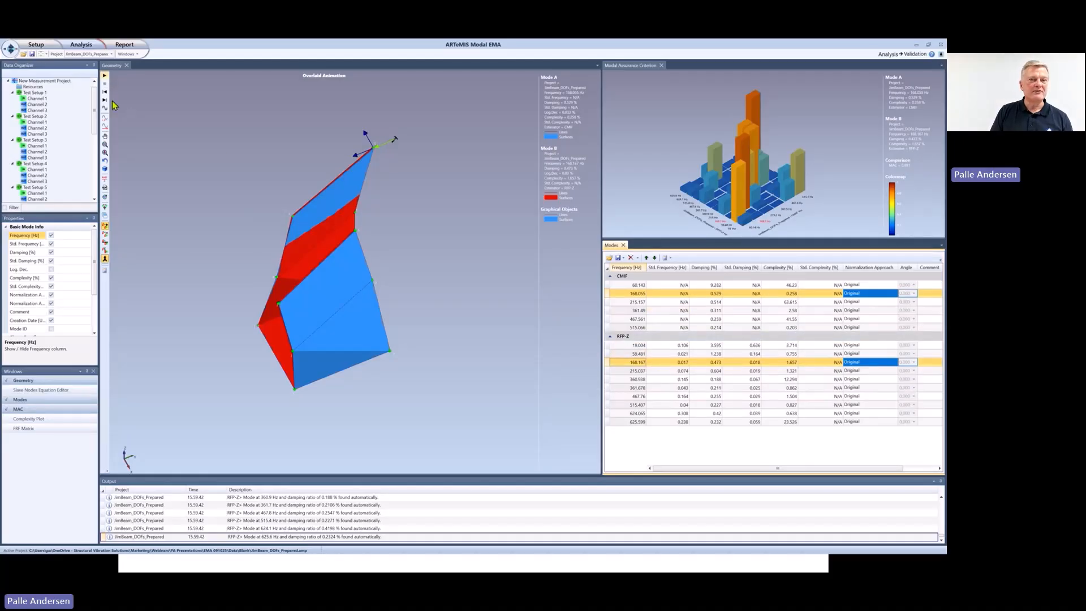
left_click(105, 76)
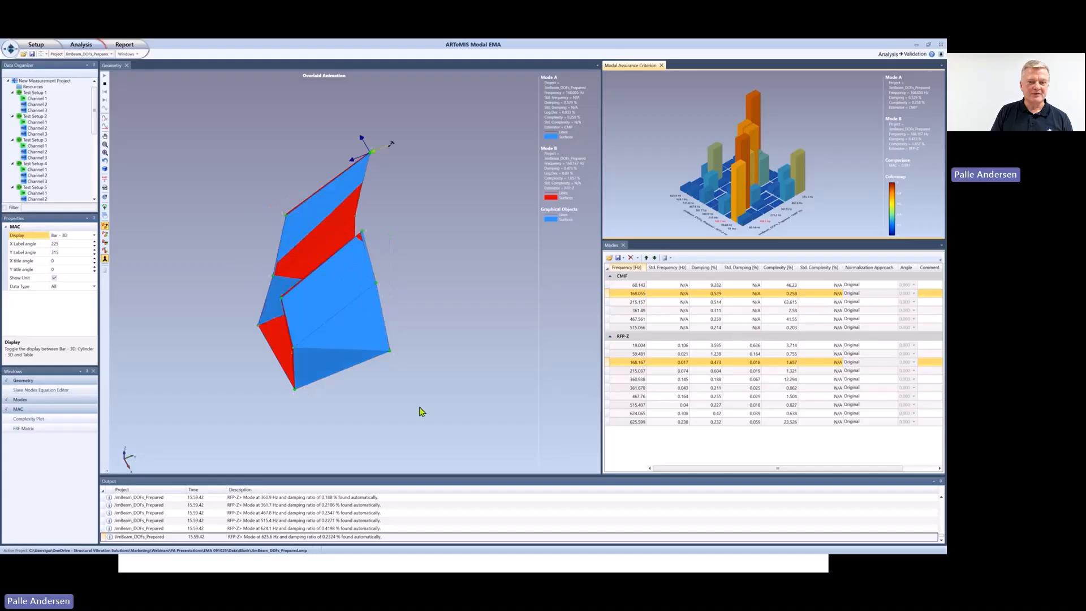
left_click(438, 408)
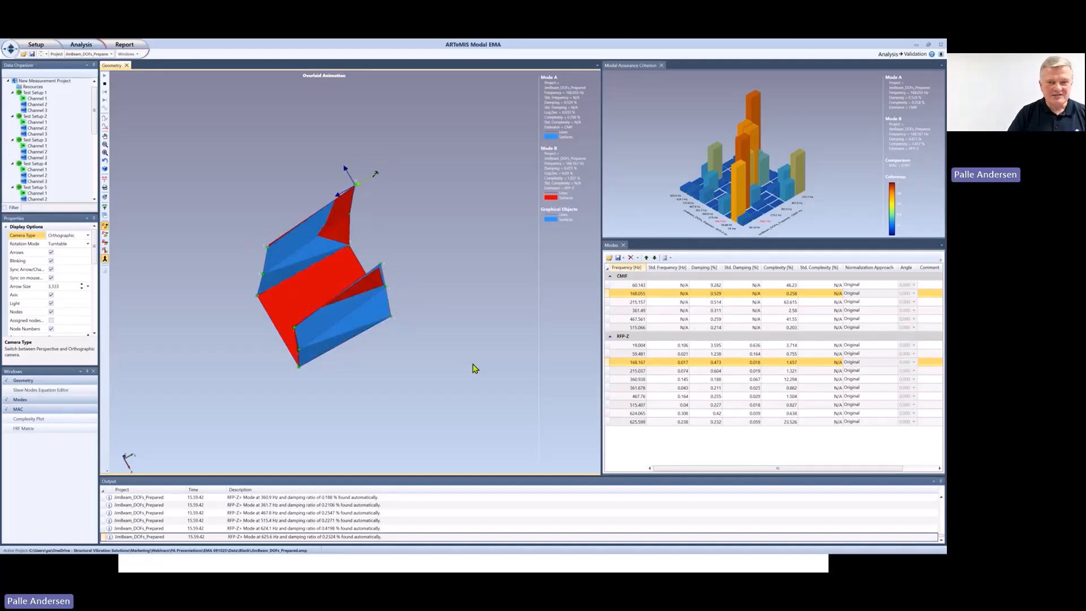
- Return to the presentation and advance to the Final Remarks slide
left_click(464, 563)
left_click(458, 423)
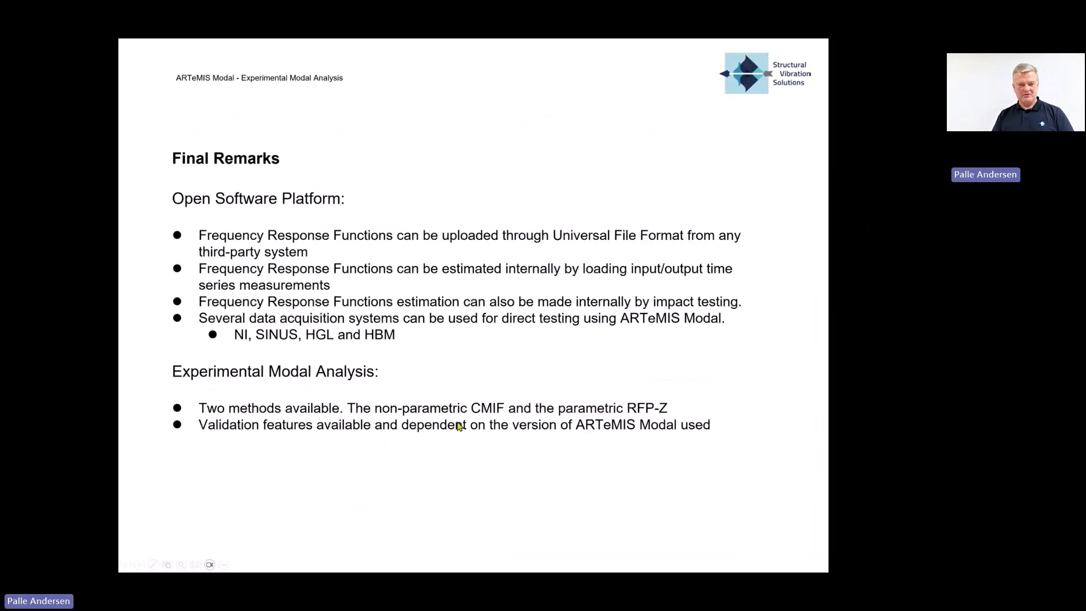